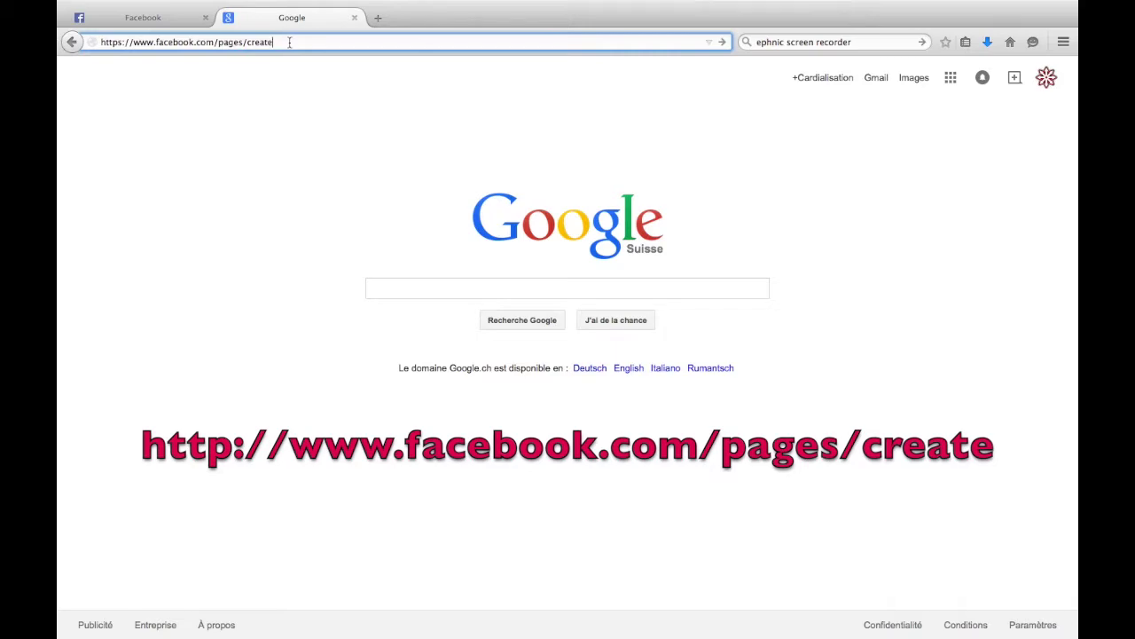
# Step: Load facebook.com/pages/create and create a Divertissement page in the category Équipe sportive, named VbcTest
pyautogui.press('Return')
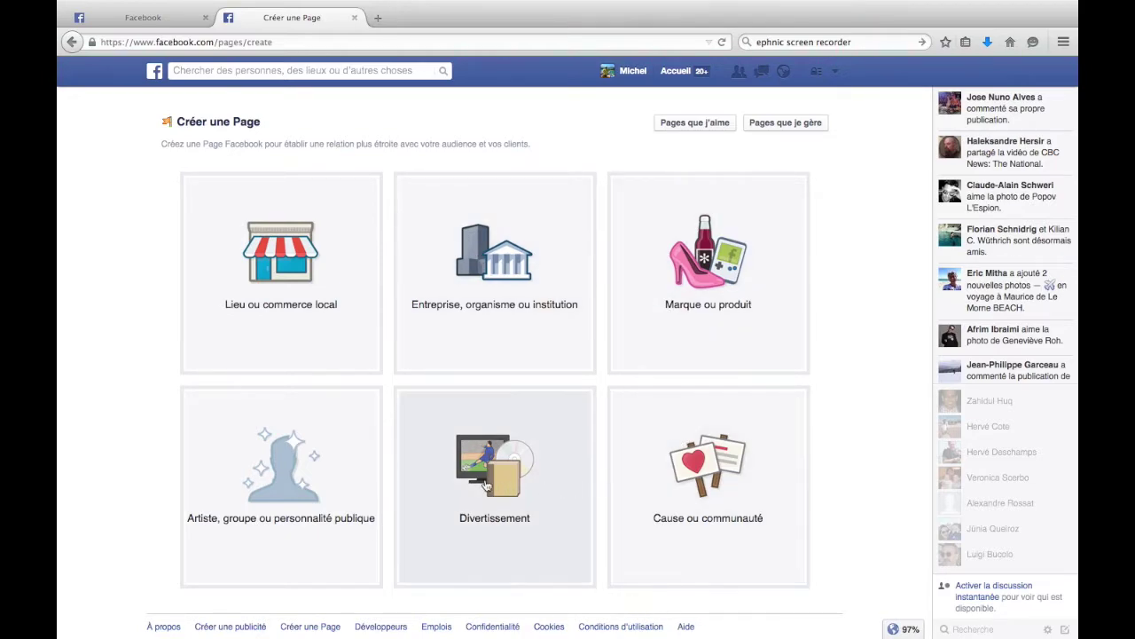
pyautogui.click(478, 446)
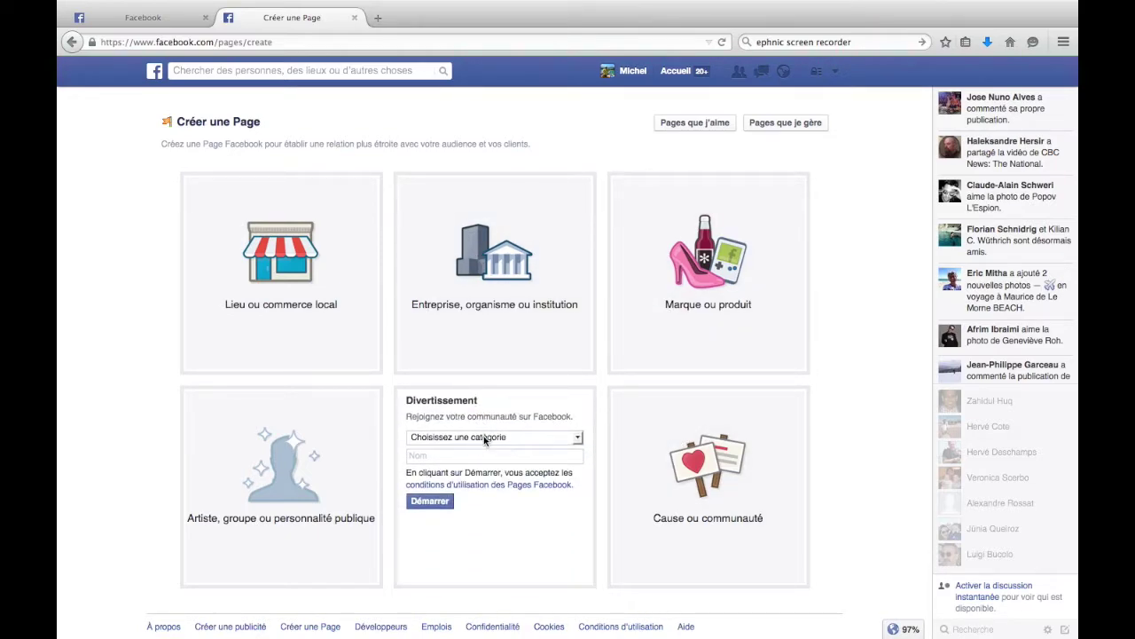
pyautogui.click(490, 436)
pyautogui.click(448, 532)
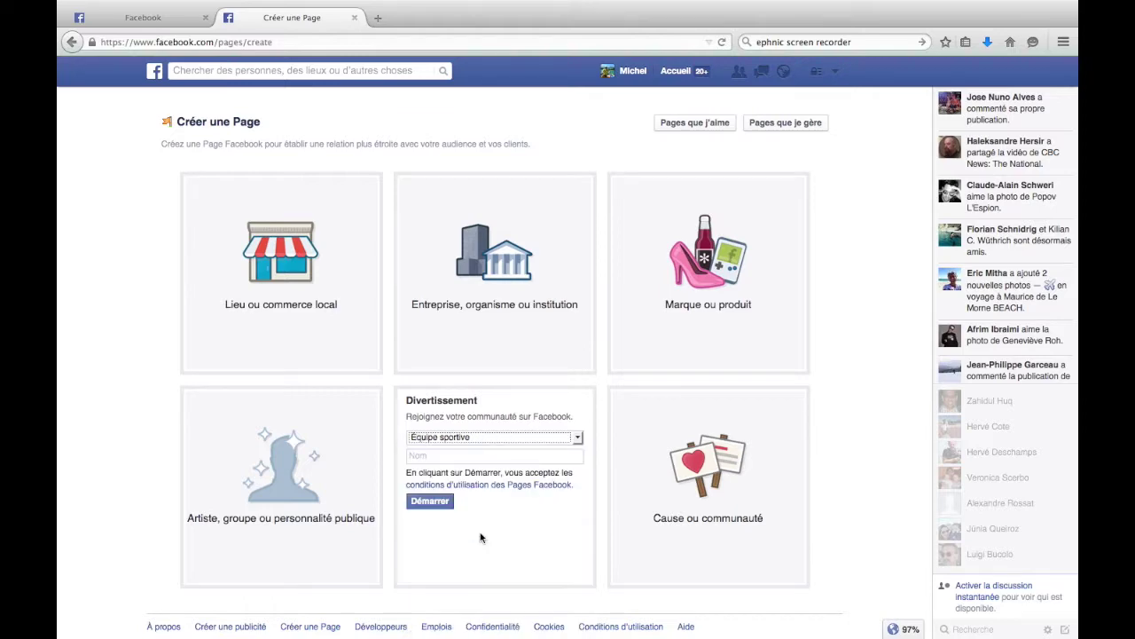
pyautogui.click(487, 458)
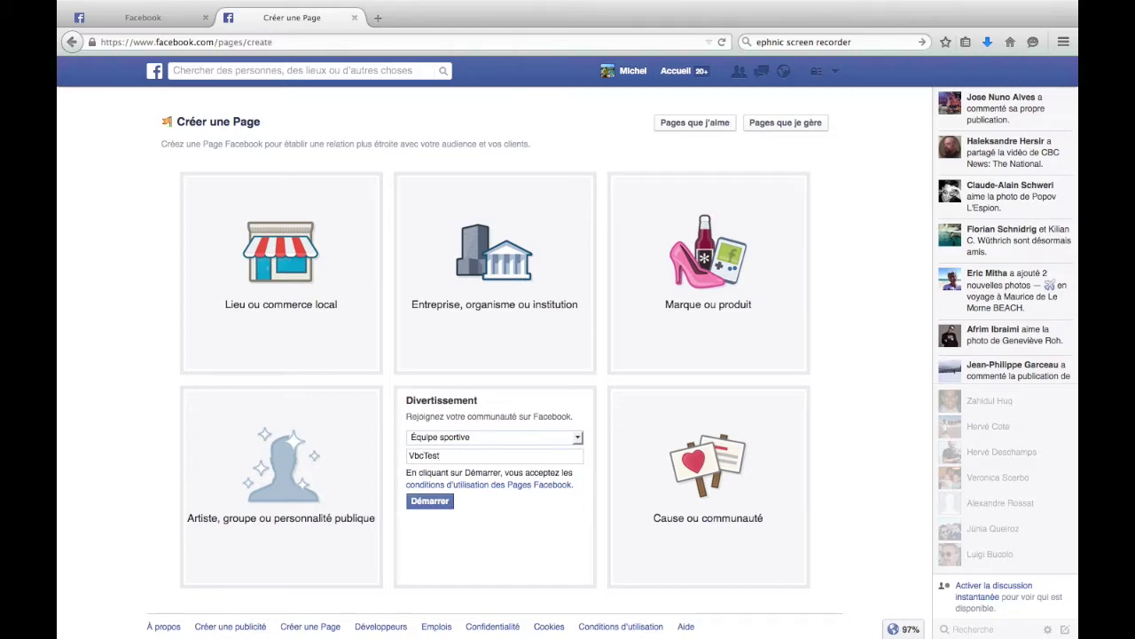
pyautogui.click(440, 502)
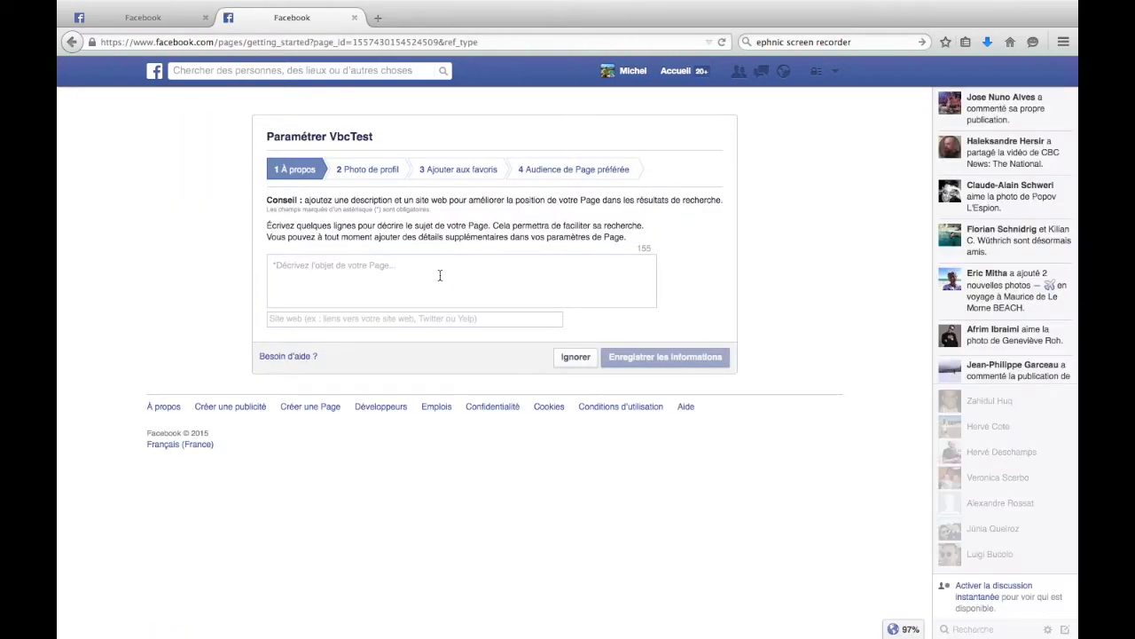
pyautogui.click(438, 271)
pyautogui.write('bla bla')
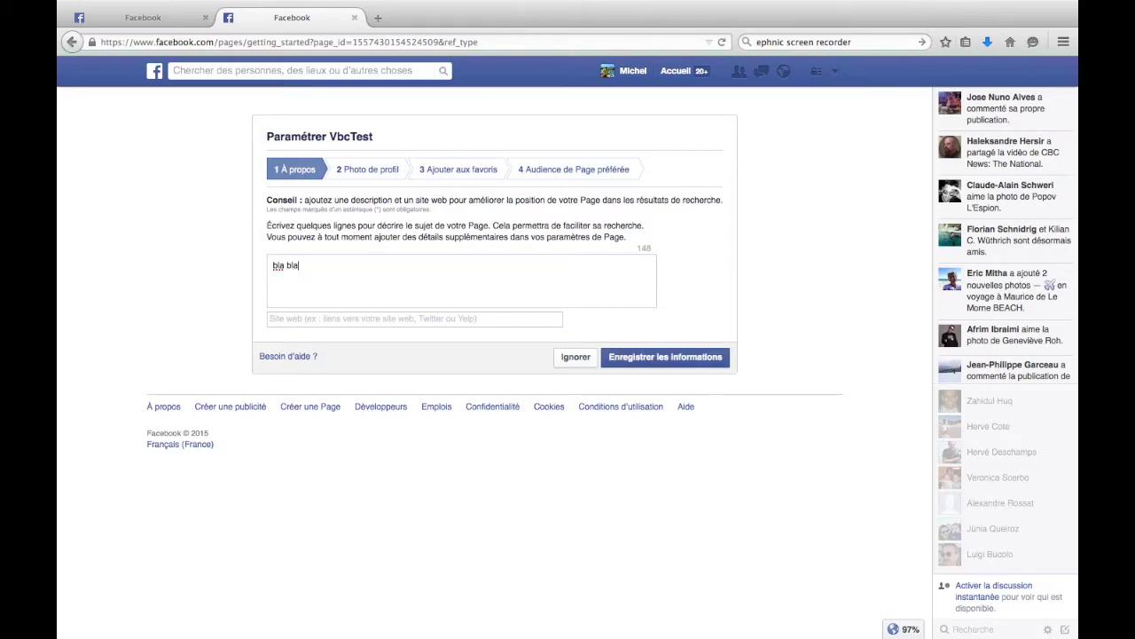
pyautogui.click(444, 318)
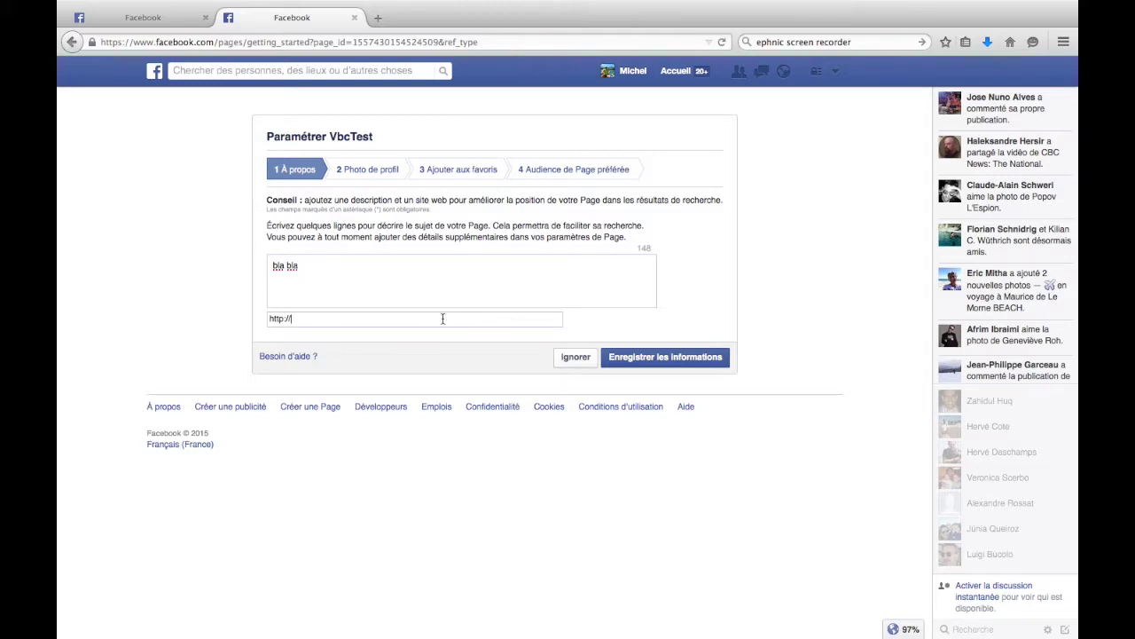
pyautogui.write('www.test.com')
pyautogui.click(626, 358)
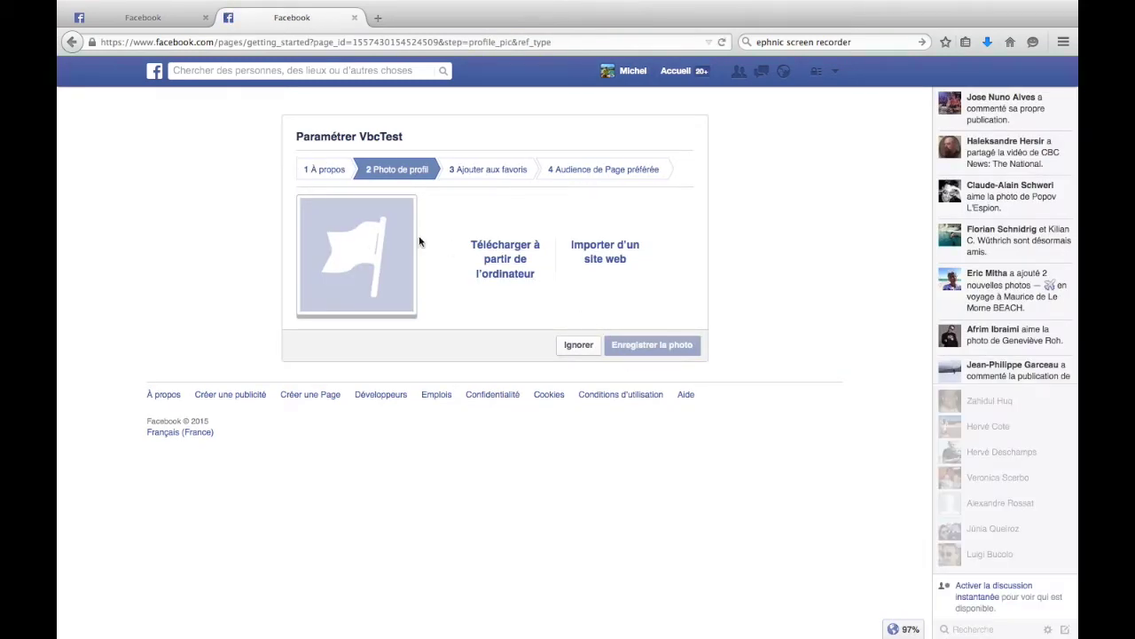
# Step: Upload VBCTest01.jpg from the computer as the page's profile photo and skip adding the page to the favourites
pyautogui.click(507, 262)
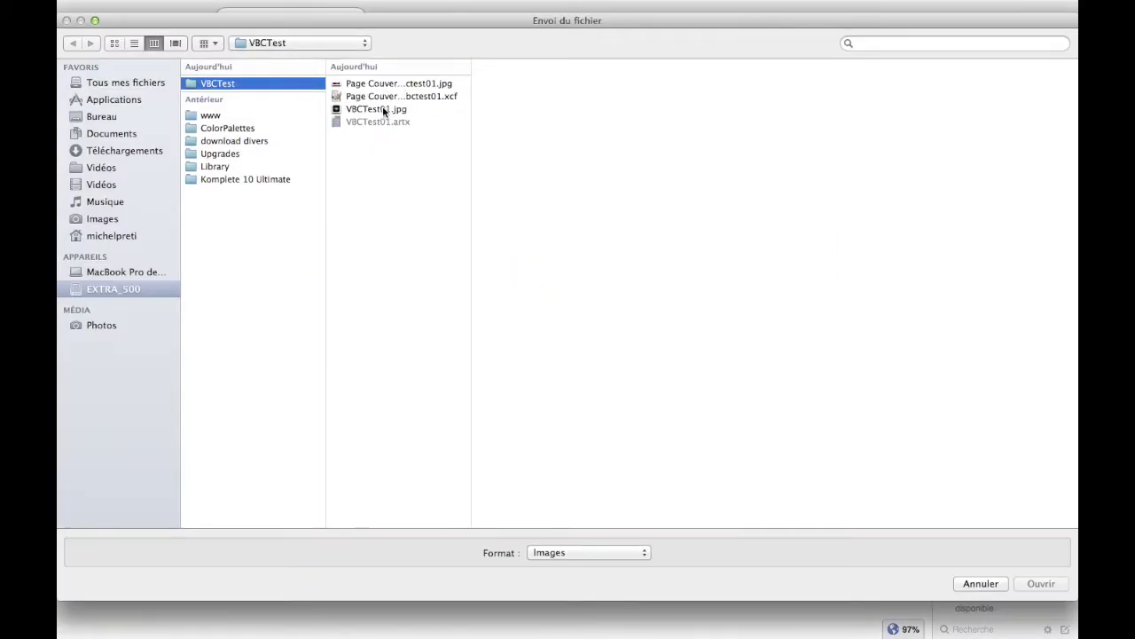
pyautogui.click(380, 110)
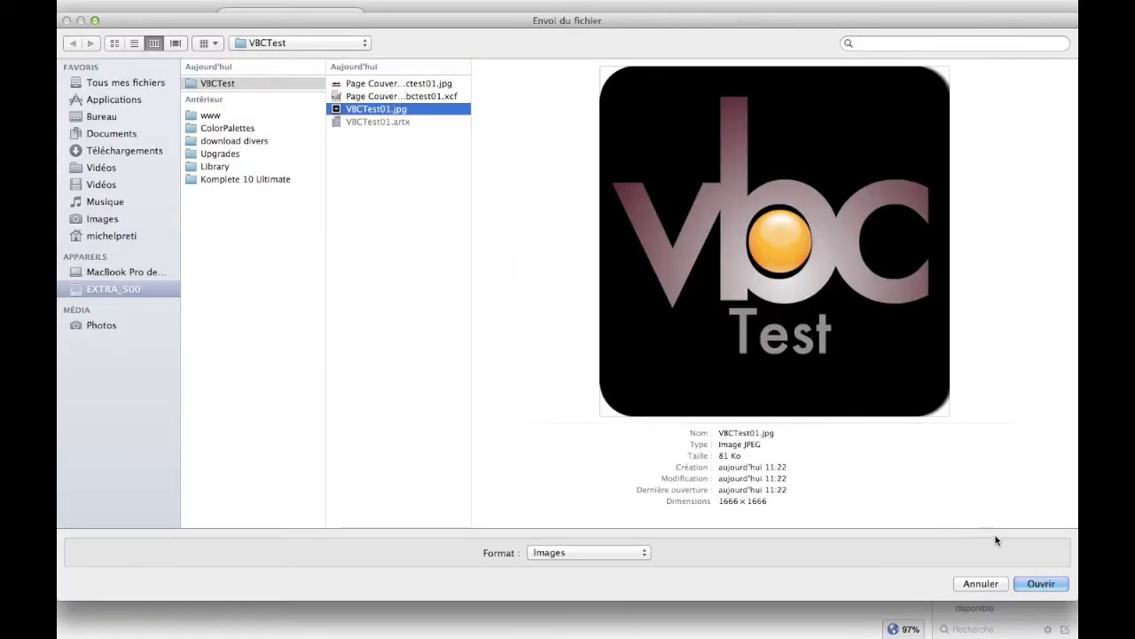
pyautogui.click(1038, 583)
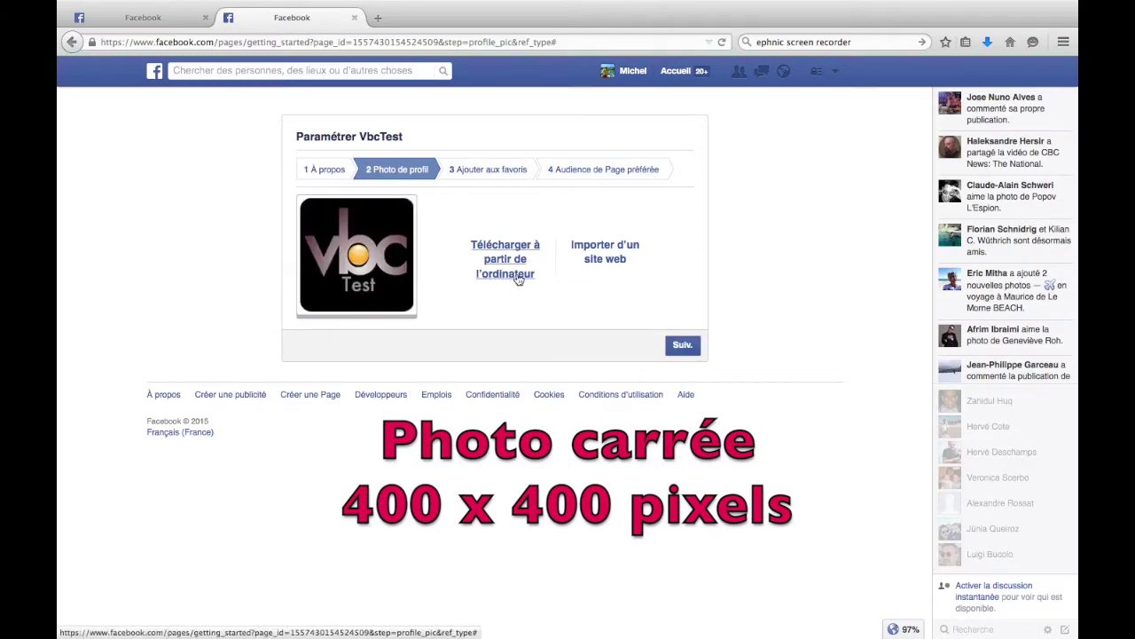
pyautogui.click(682, 352)
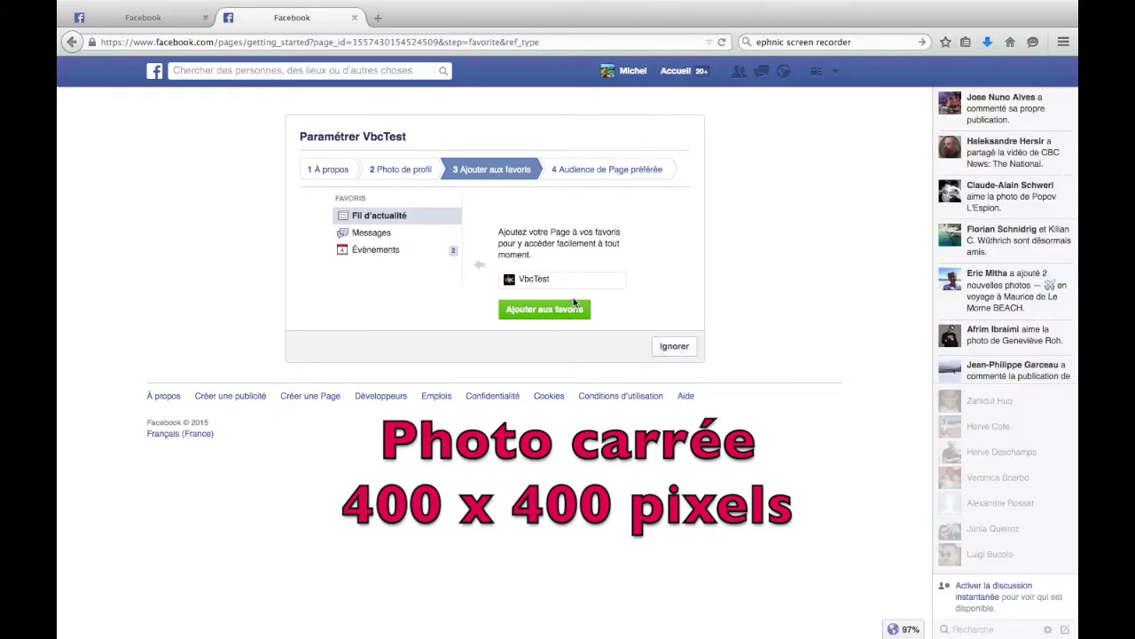
pyautogui.click(670, 350)
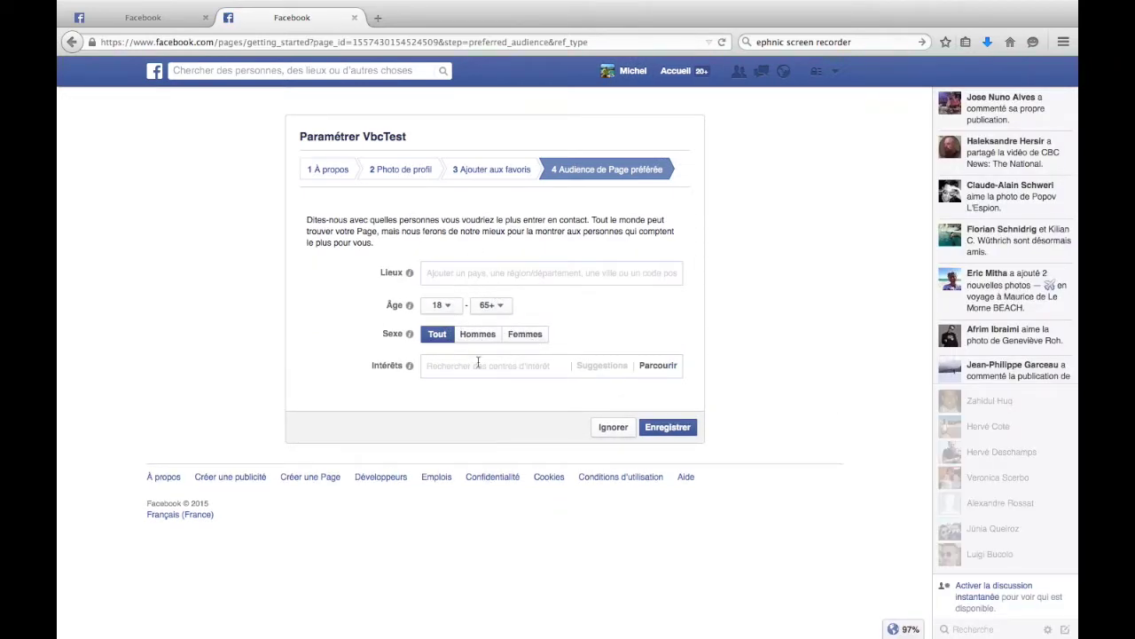
# Step: Add Volley-ball as an interest of the preferred page audience and save the audience
pyautogui.click(478, 362)
pyautogui.write('Volleyb')
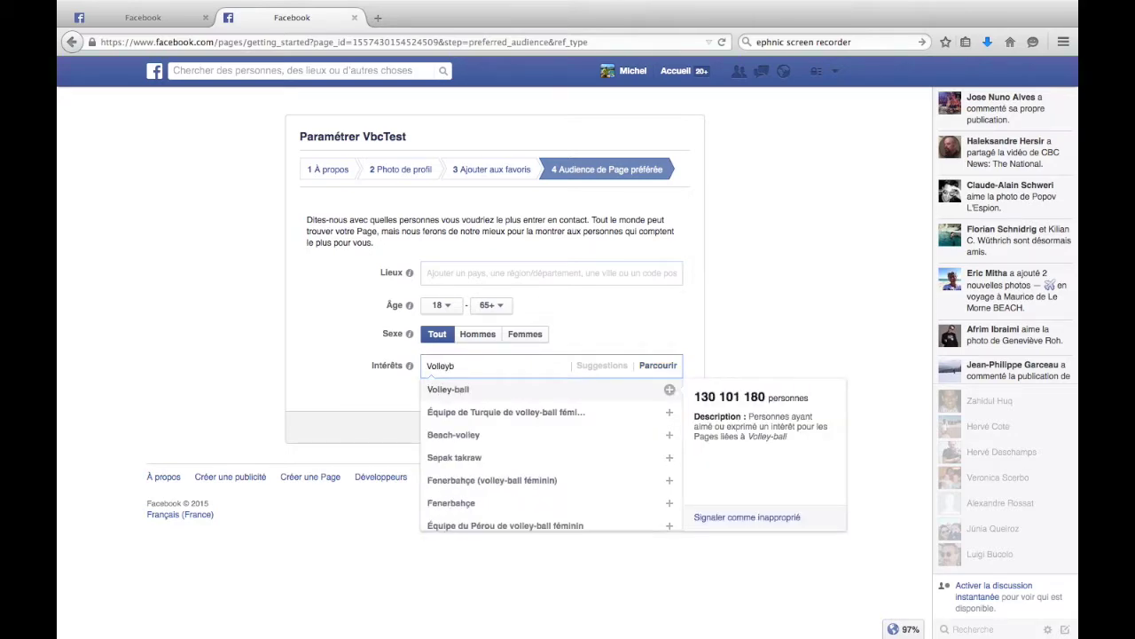
pyautogui.click(478, 391)
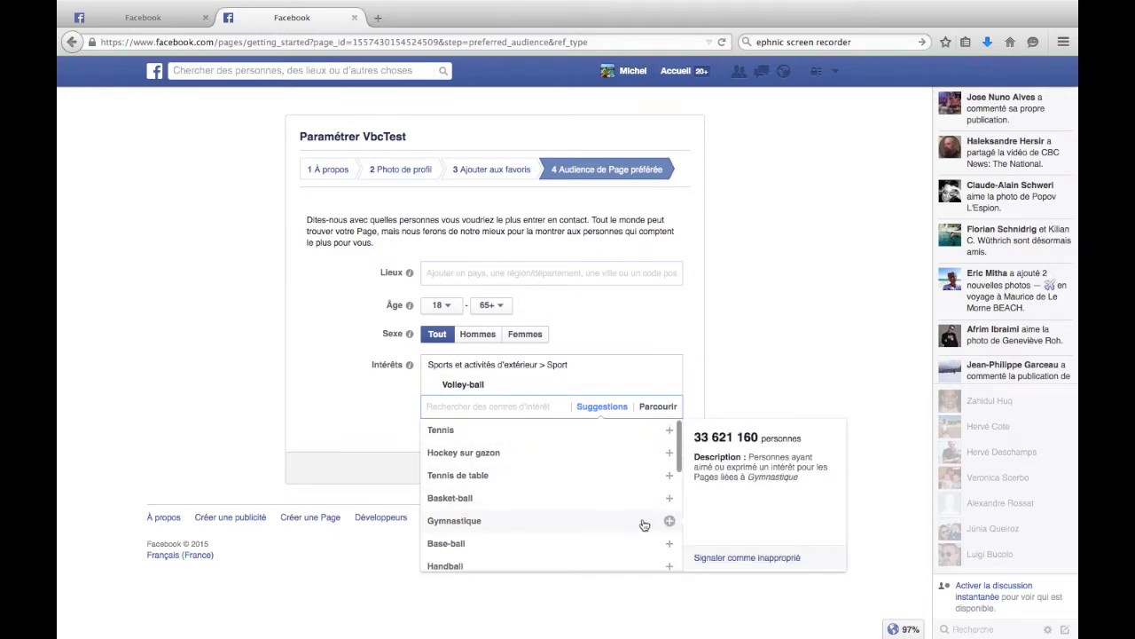
pyautogui.click(719, 385)
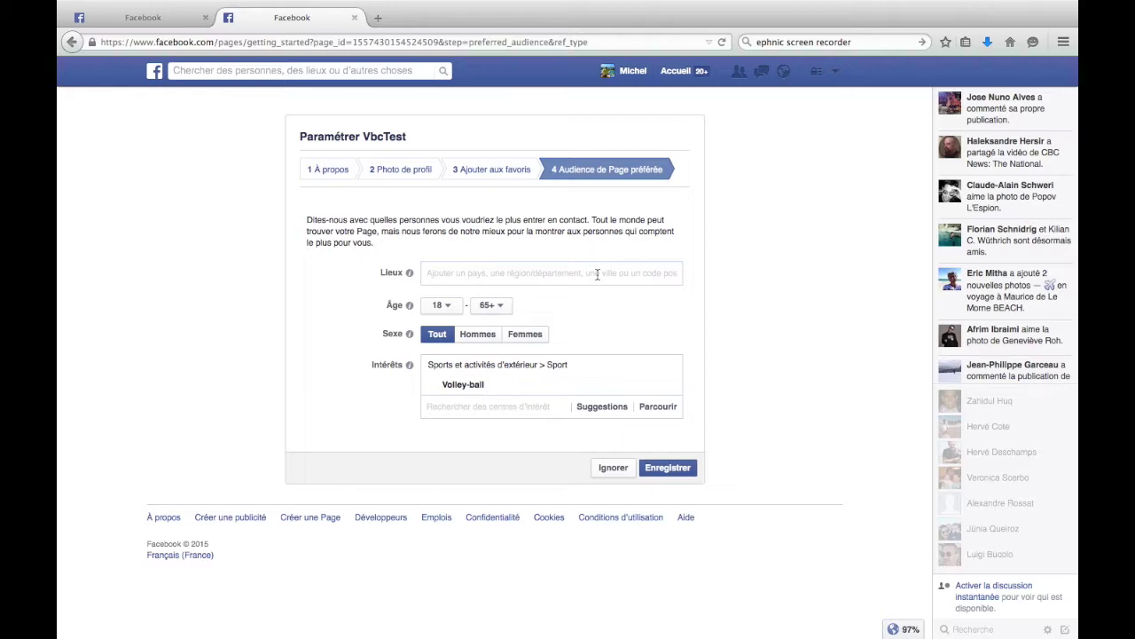
pyautogui.click(659, 470)
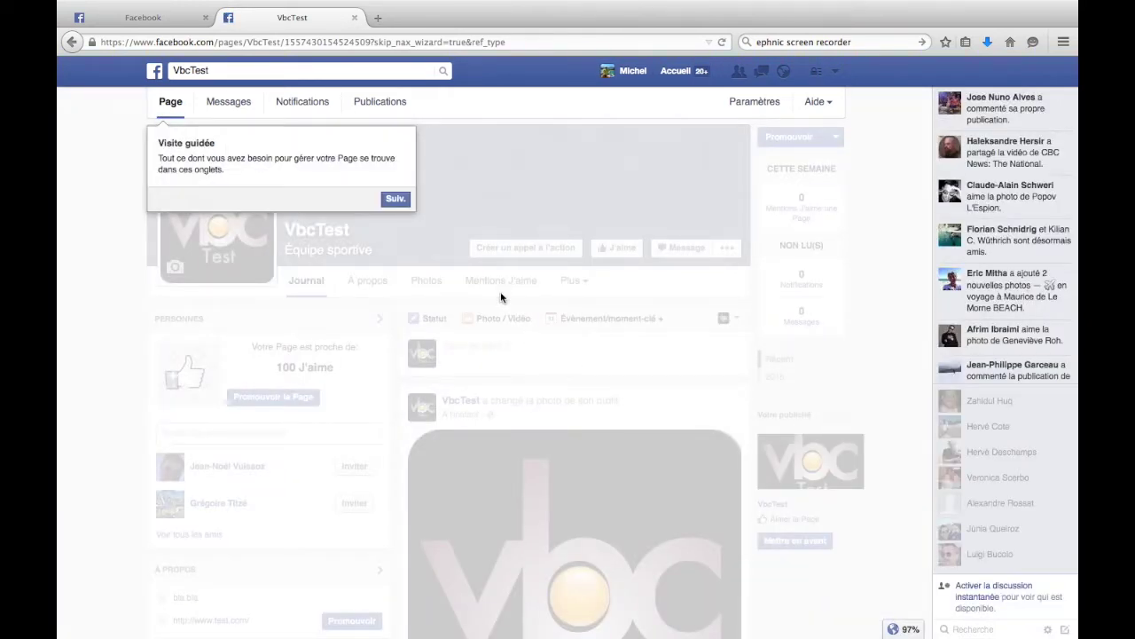
# Step: Go through the new page's guided tour to its end, skipping the suggestion to like the page
pyautogui.click(396, 198)
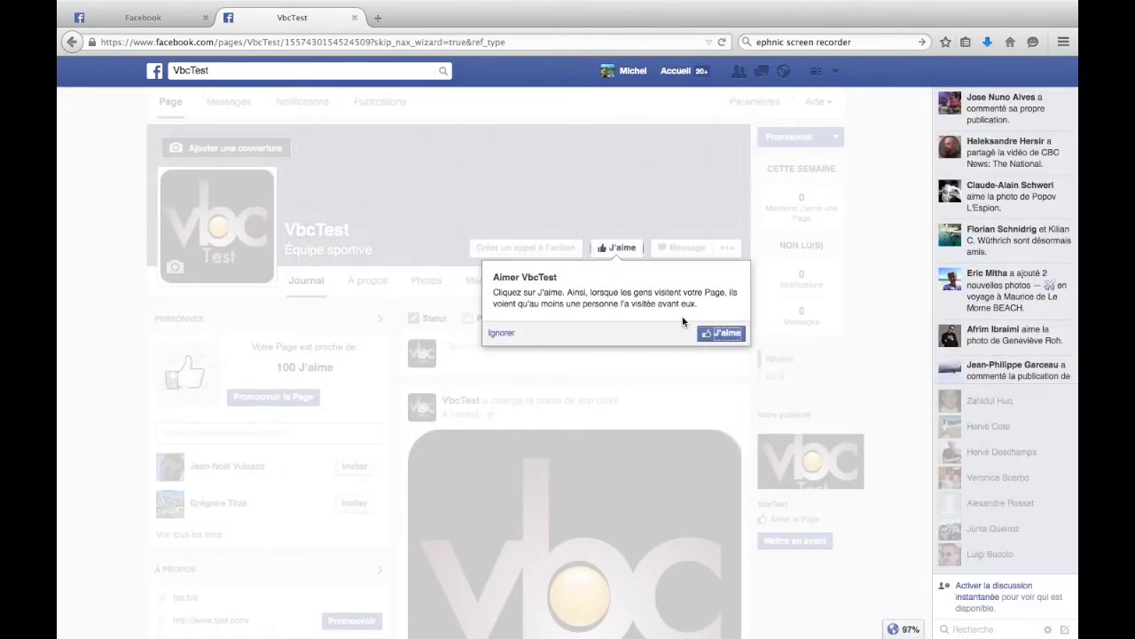
pyautogui.click(501, 333)
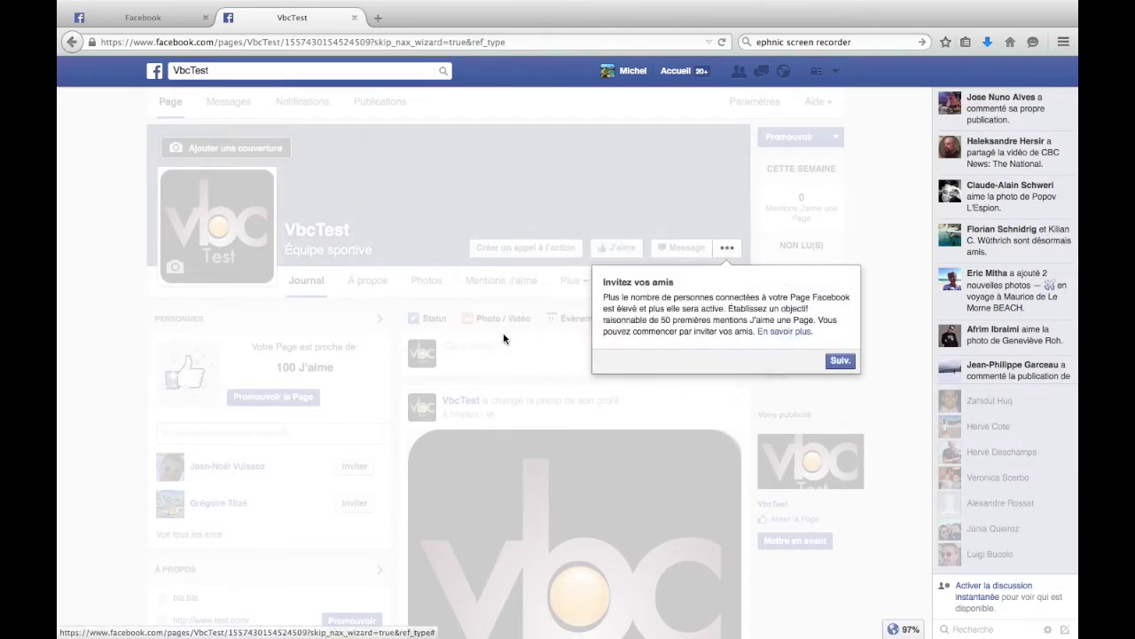
pyautogui.click(832, 362)
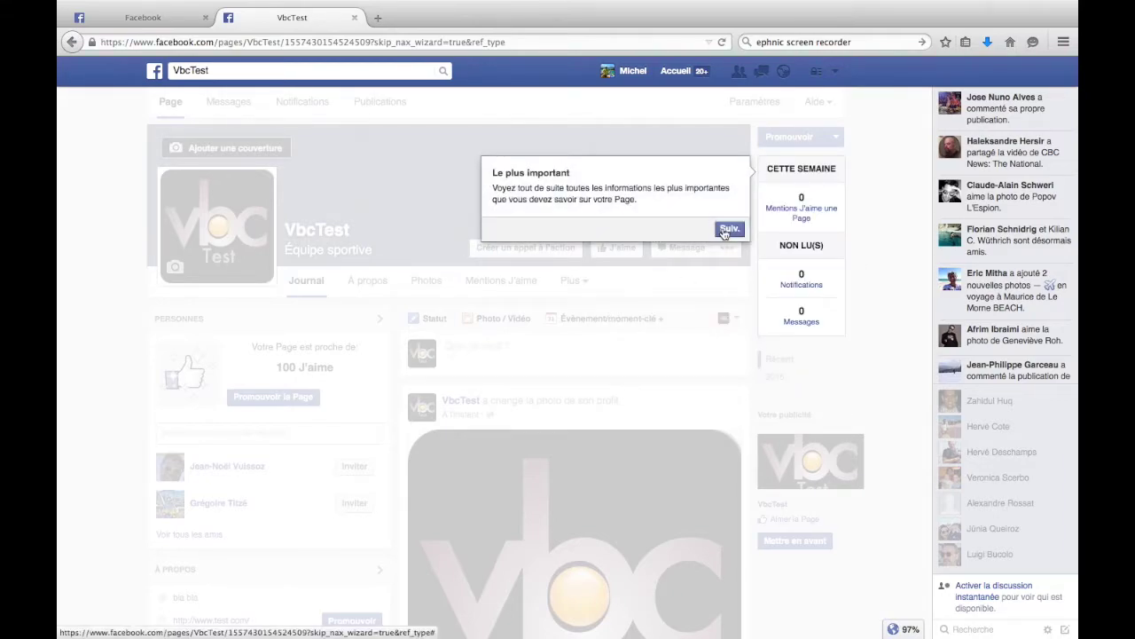
pyautogui.click(727, 230)
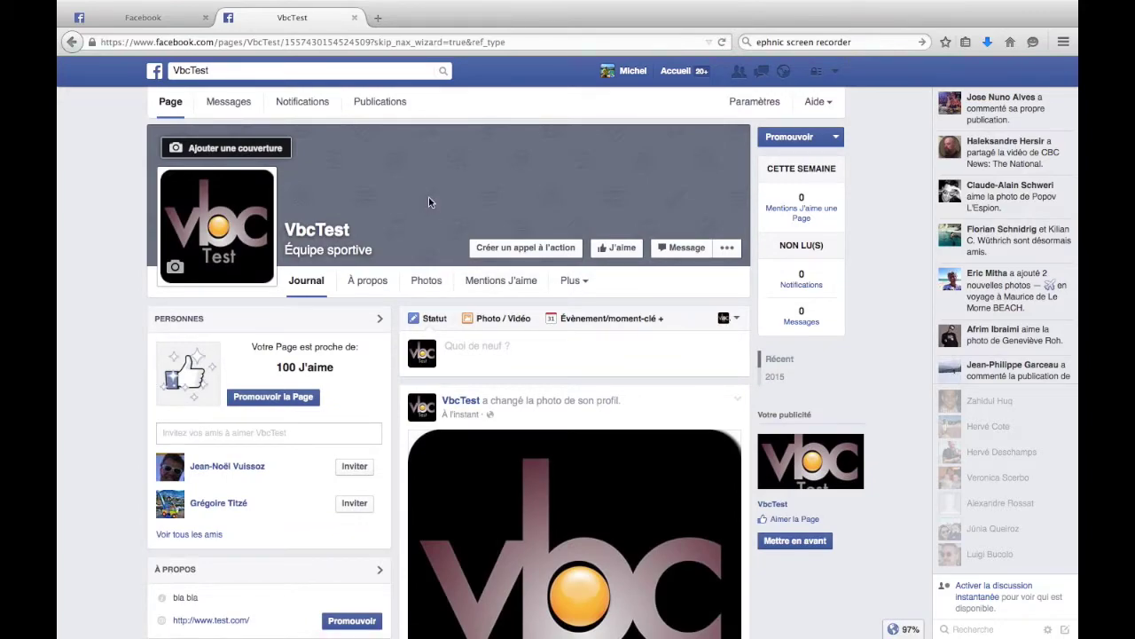
# Step: Upload Page Couverture vbctest01.jpg as the page's cover photo and save the change
pyautogui.click(241, 157)
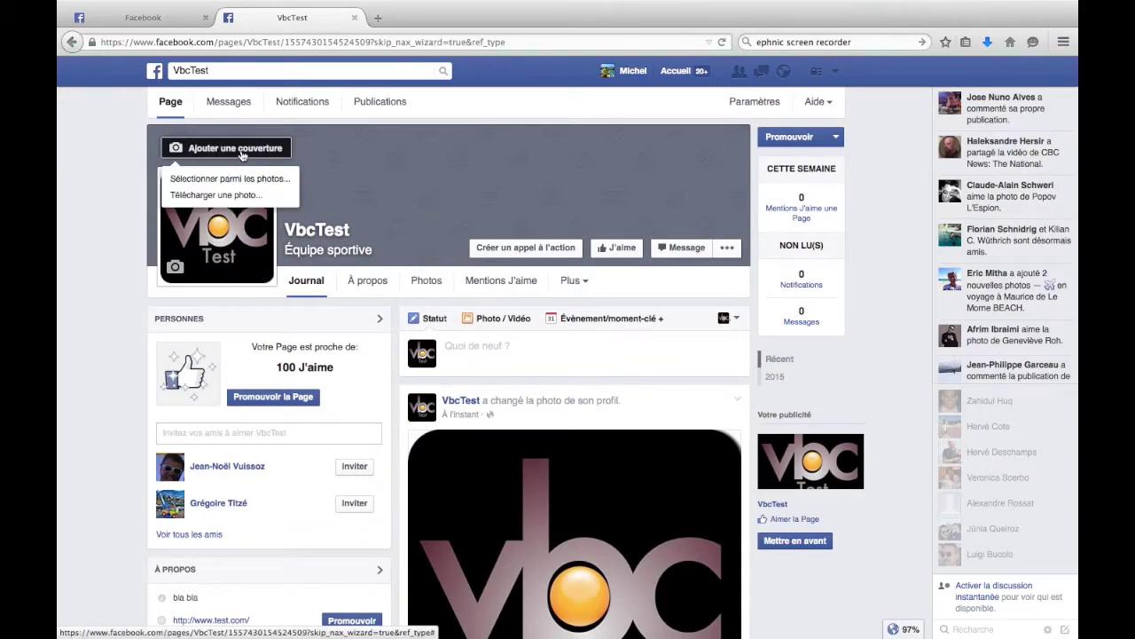
pyautogui.click(222, 196)
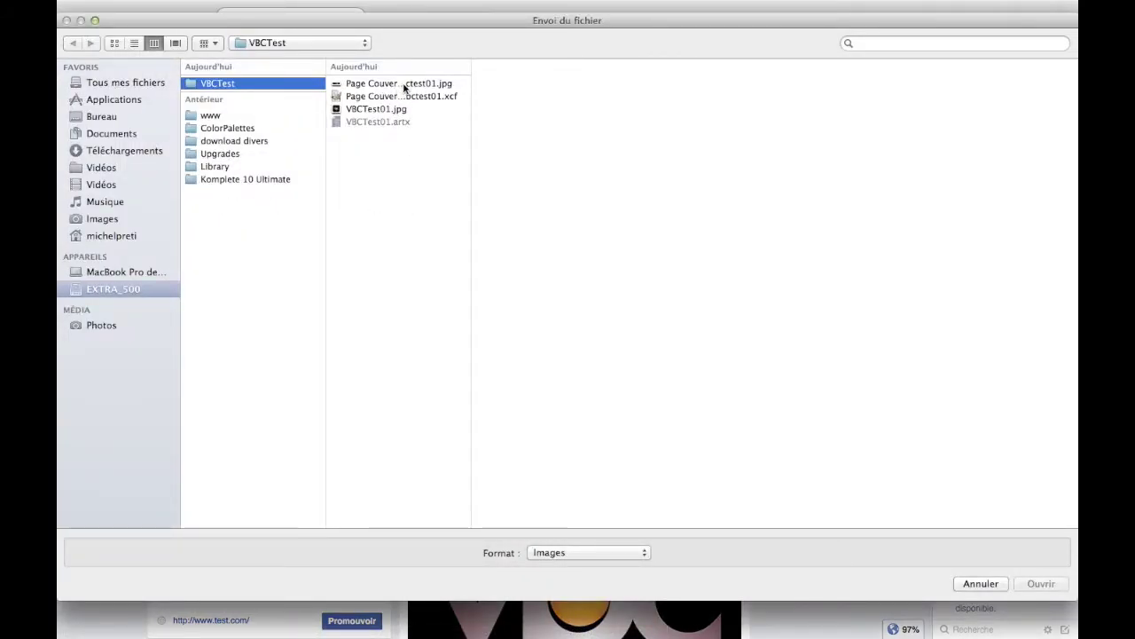
pyautogui.click(405, 84)
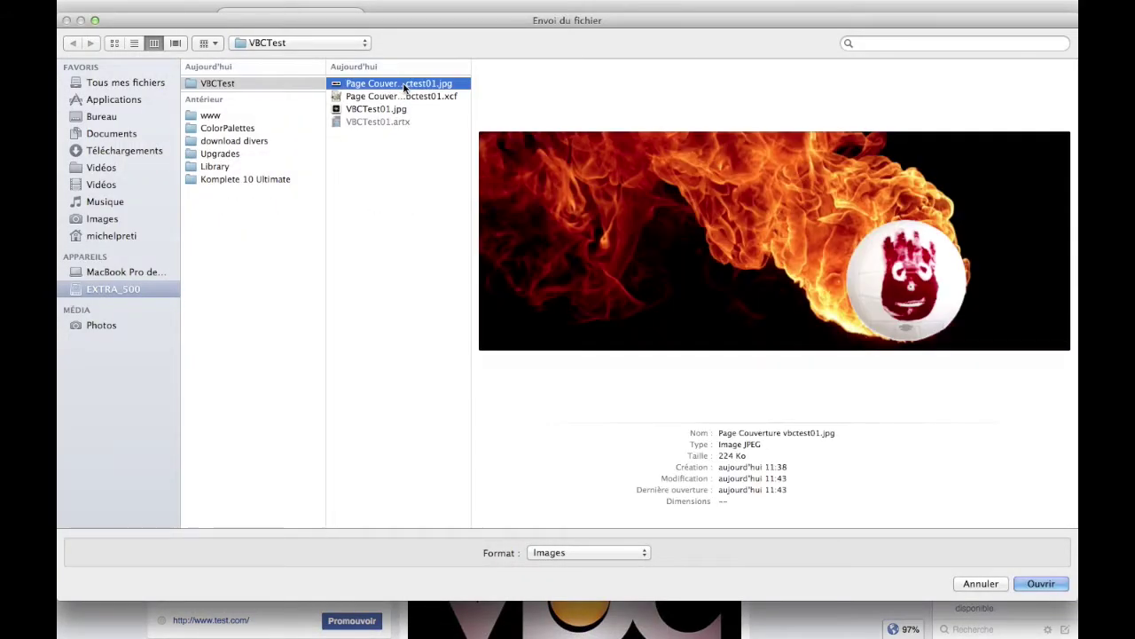
pyautogui.click(1041, 584)
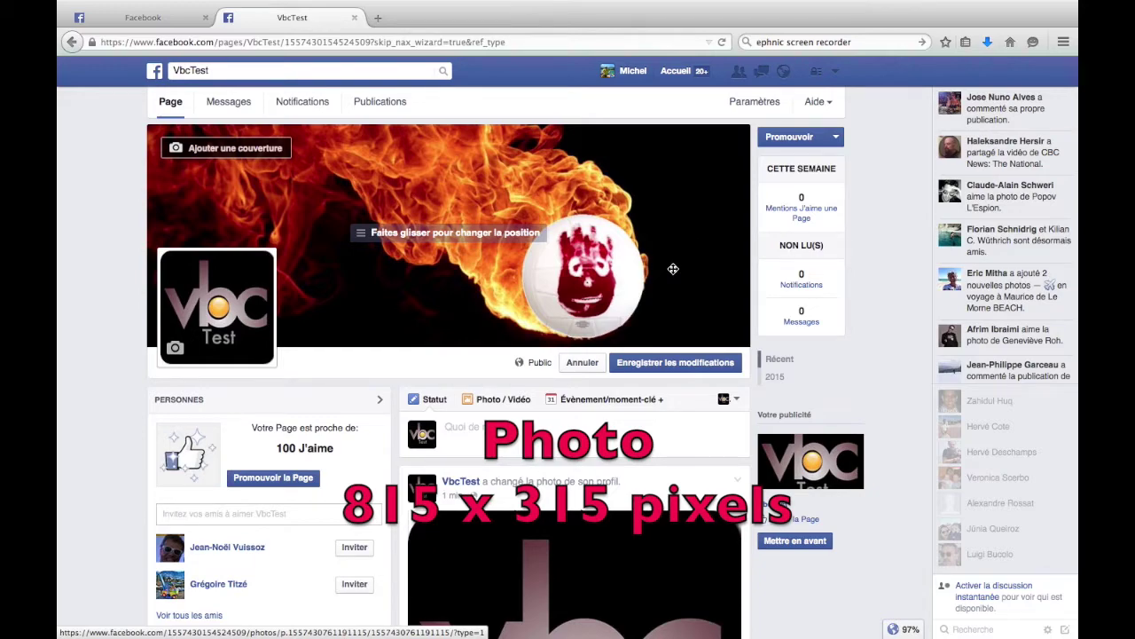
pyautogui.click(642, 363)
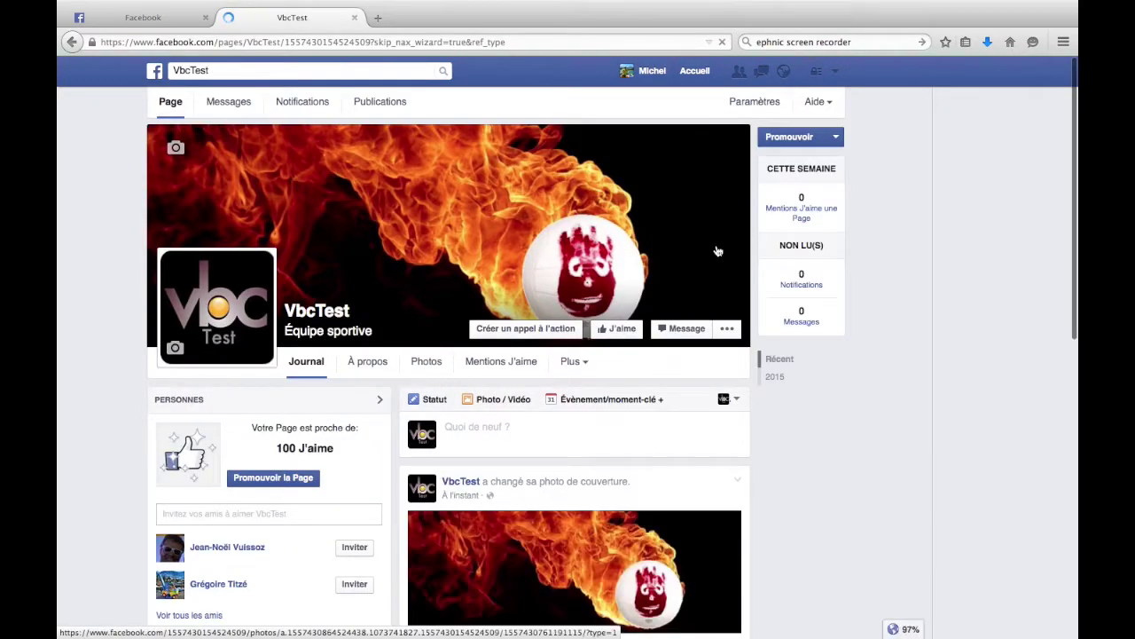
pyautogui.scroll(-10, 649, 257)
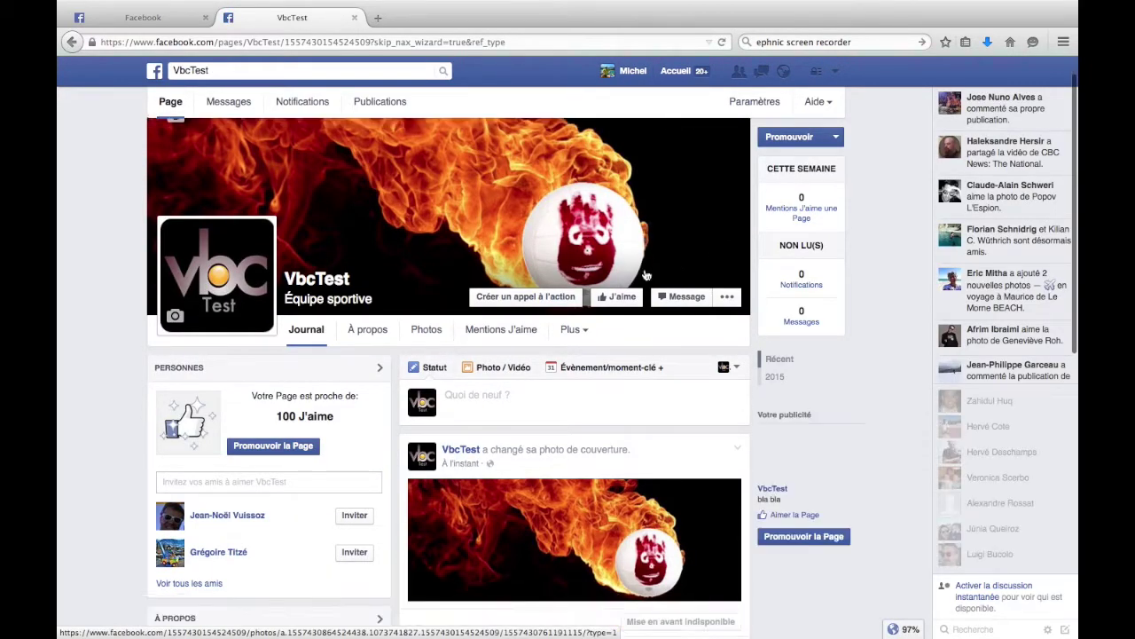
pyautogui.scroll(5, 591, 363)
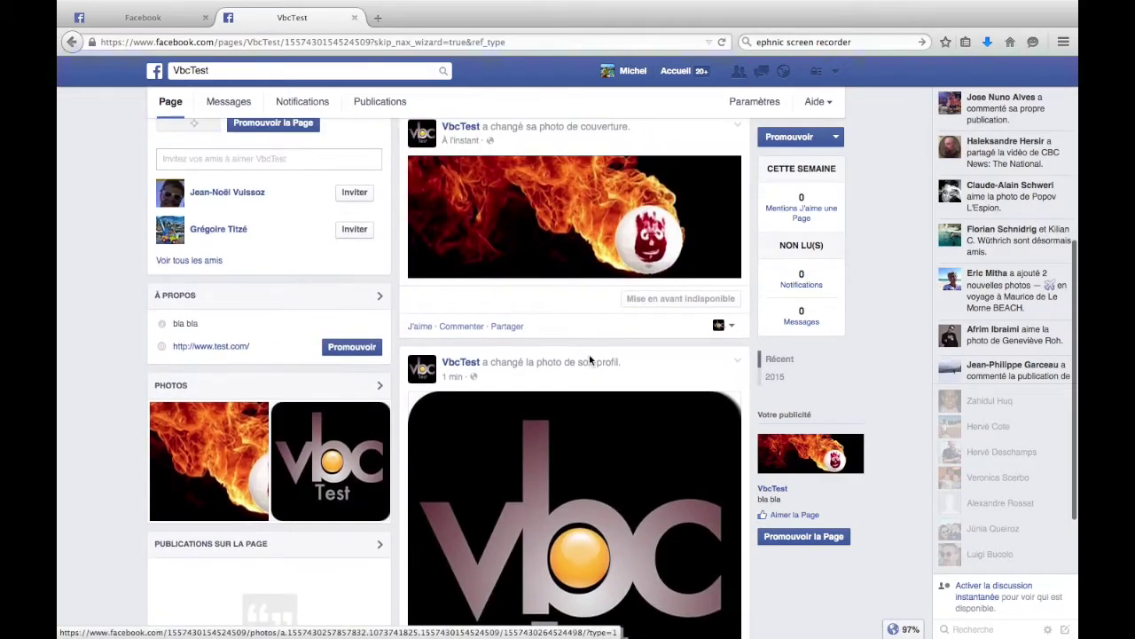
pyautogui.scroll(2, 560, 409)
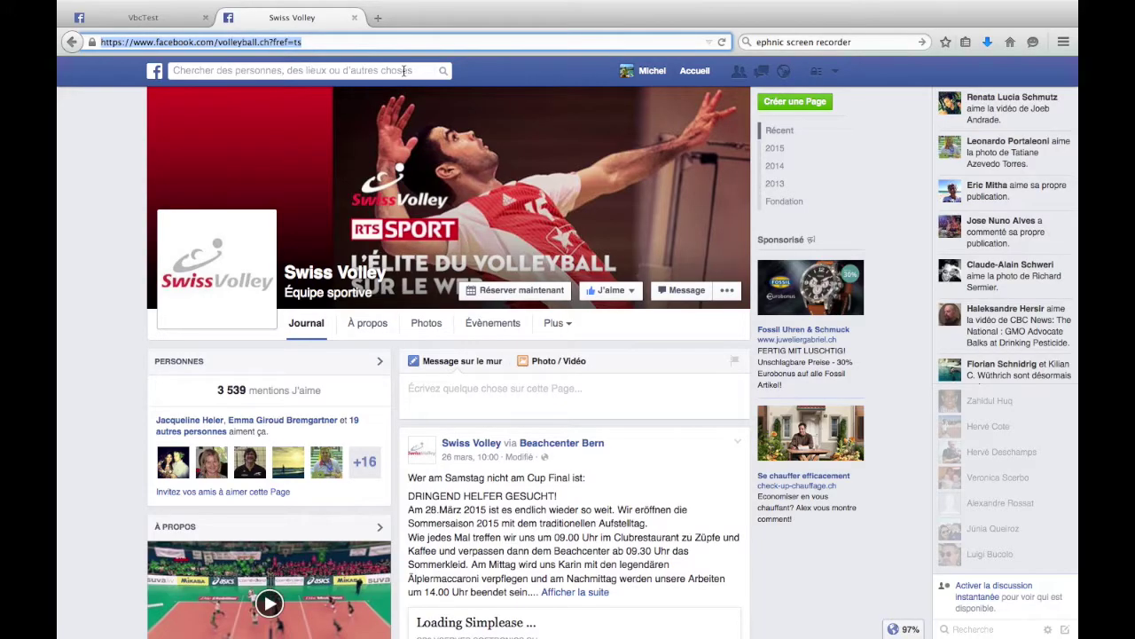
# Step: Search Facebook for VbcTest and open the matching Équipe sportive page
pyautogui.click(405, 70)
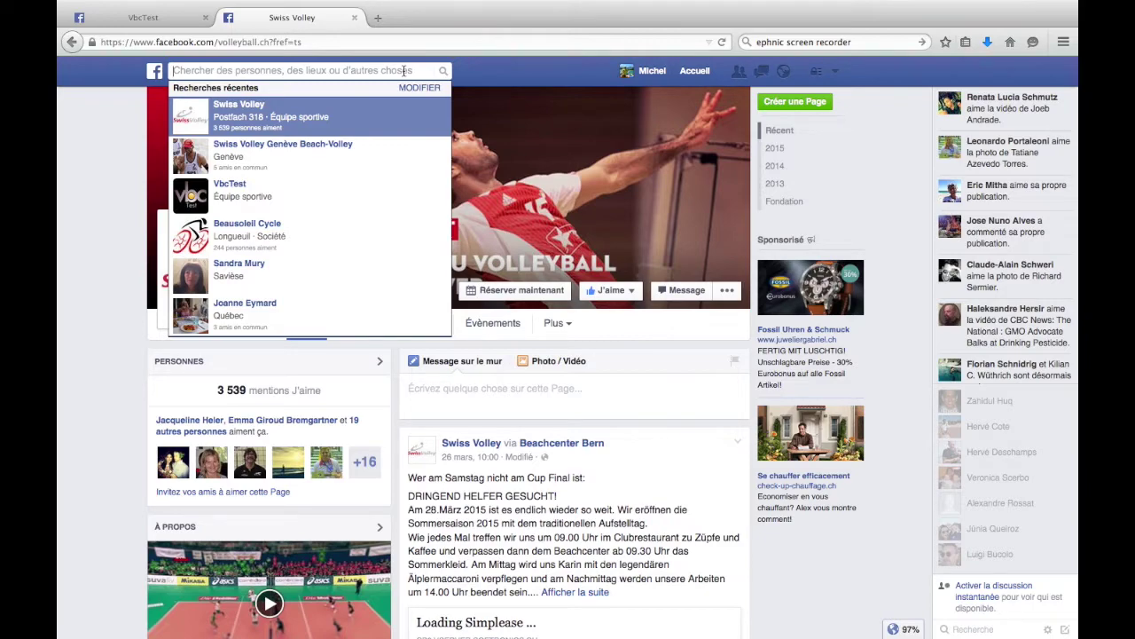
pyautogui.write('Vbc')
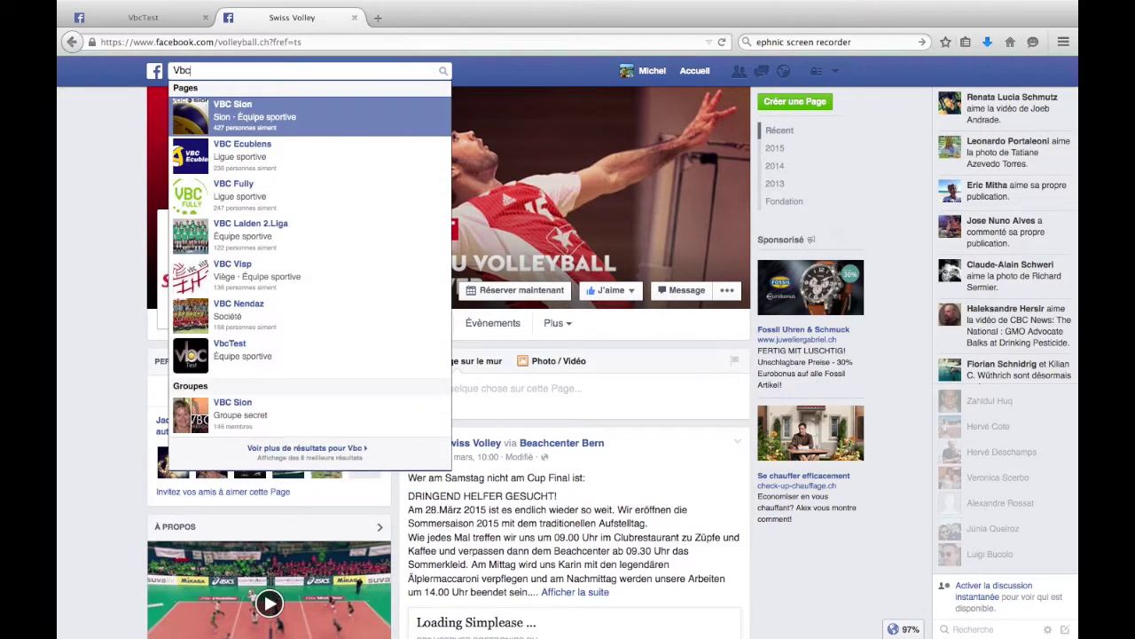
pyautogui.write('Test')
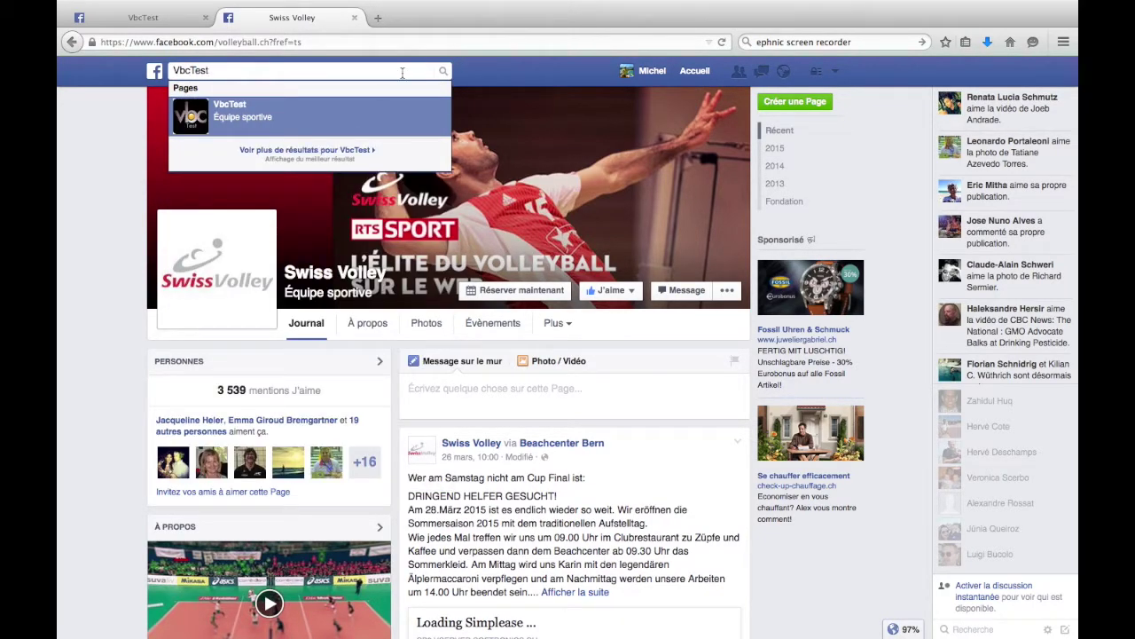
pyautogui.click(340, 117)
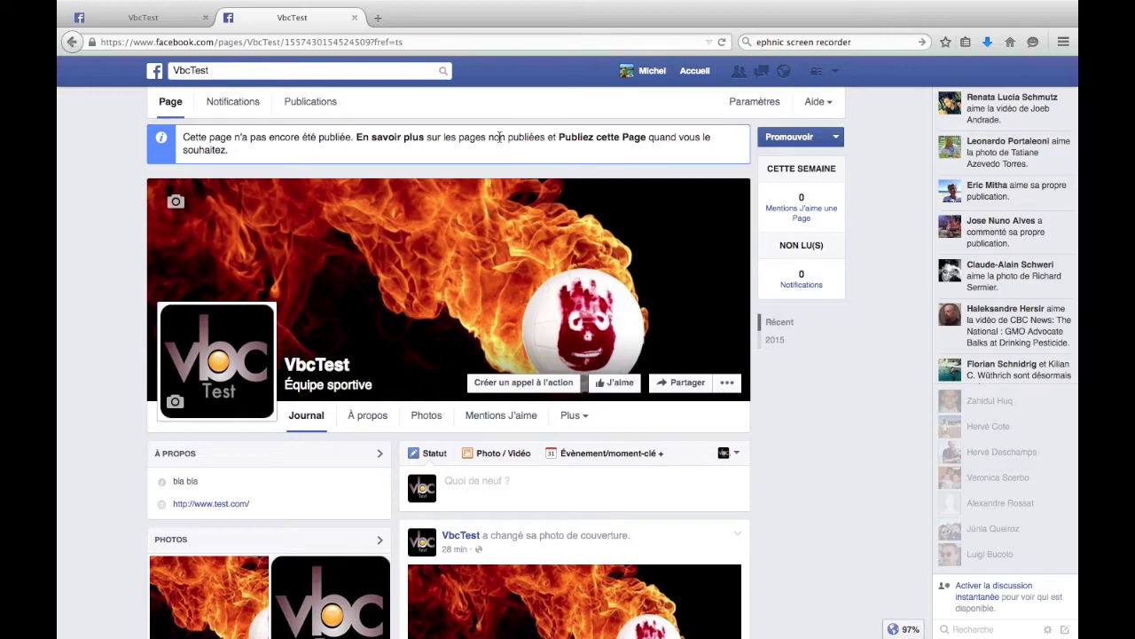
# Step: Open the VbcTest page's settings and inspect the page visibility option, cancelling without saving
pyautogui.click(755, 102)
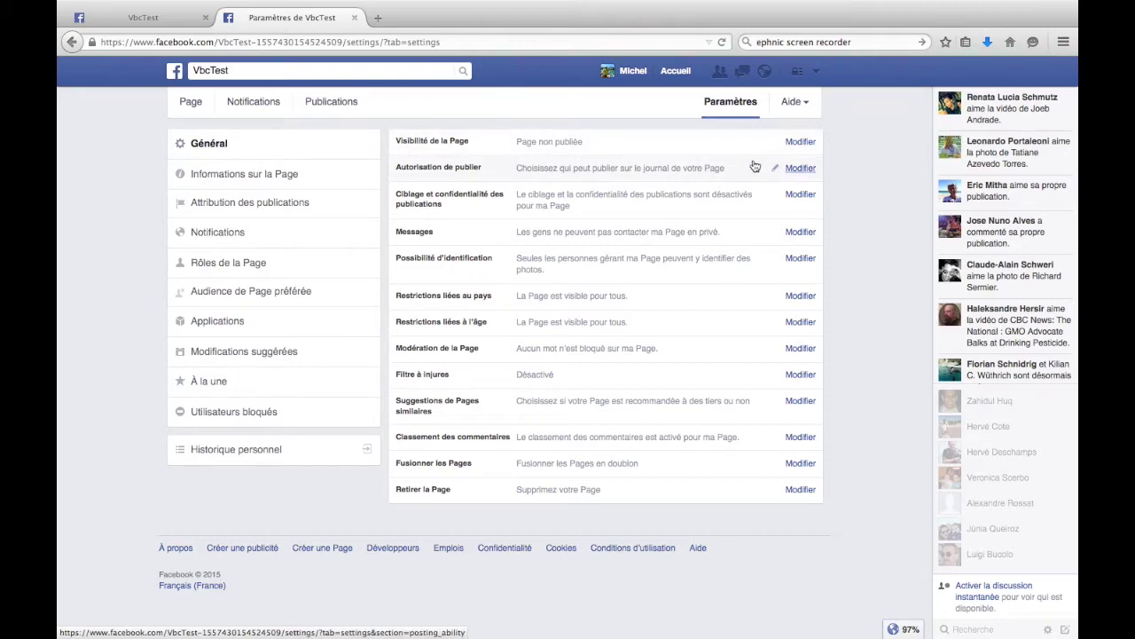
pyautogui.click(803, 145)
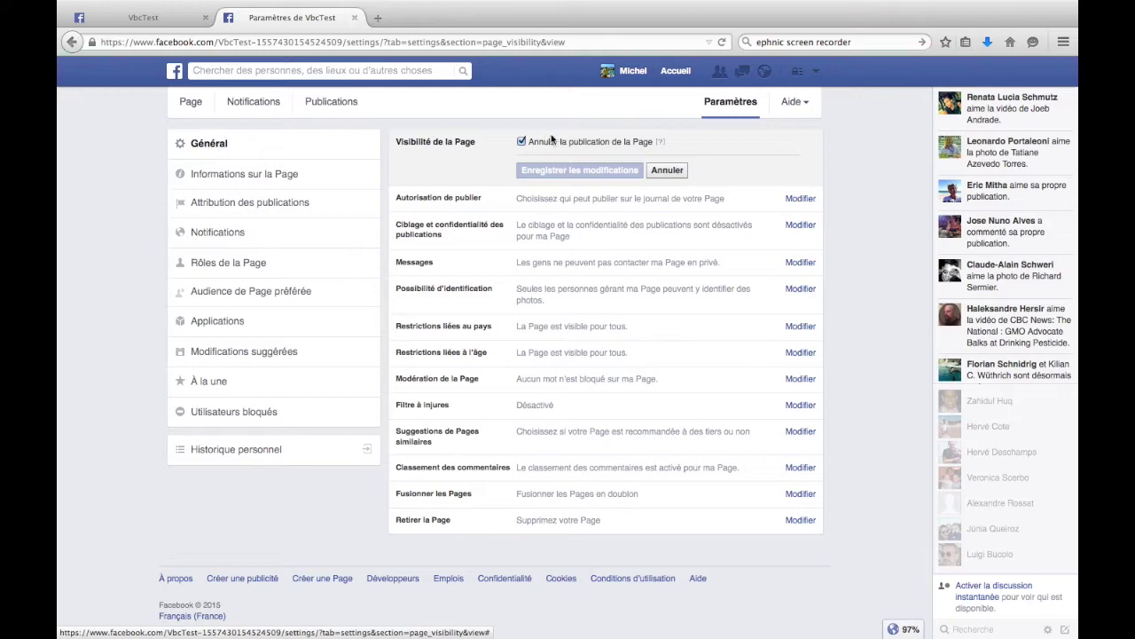
pyautogui.click(672, 170)
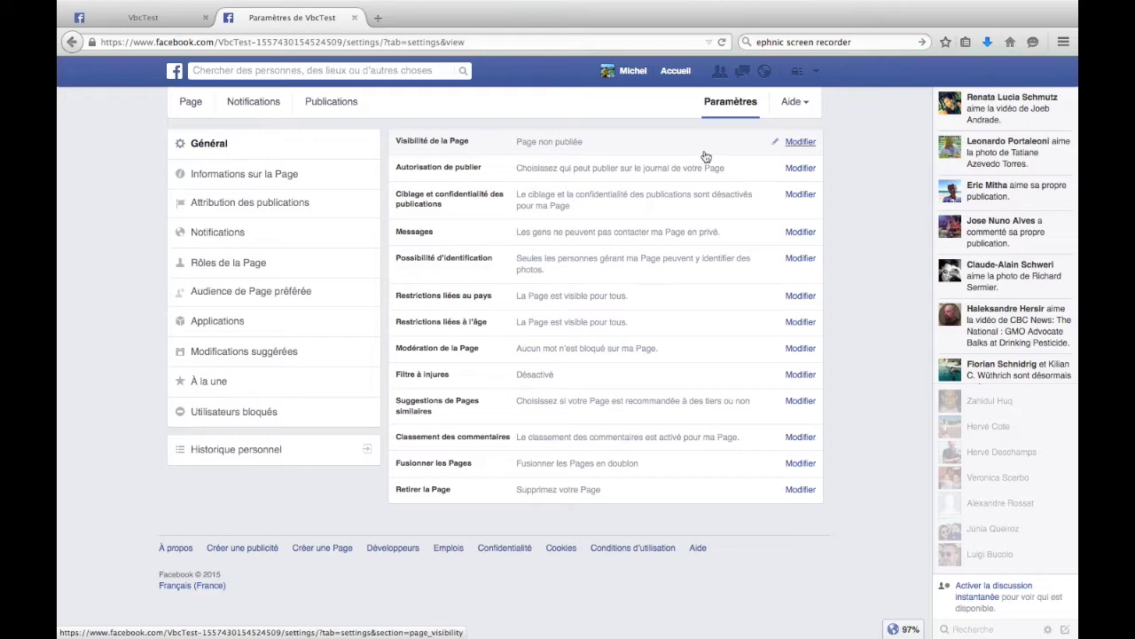
# Step: Inspect the options for who may publish on the page and for post targeting and privacy, cancelling each
pyautogui.click(791, 168)
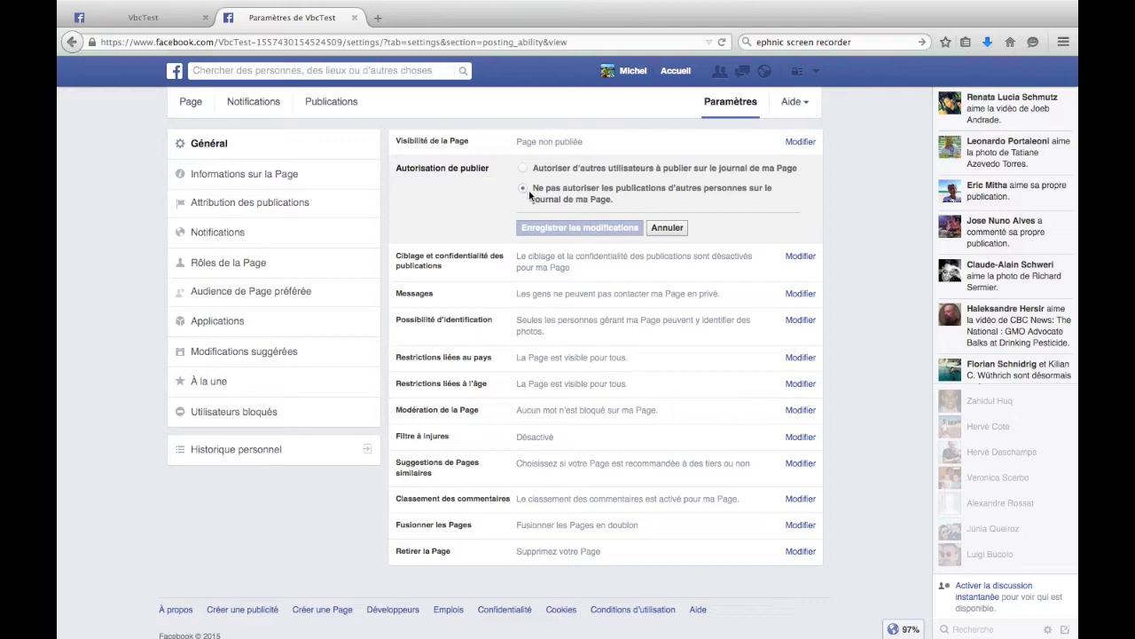
pyautogui.click(665, 228)
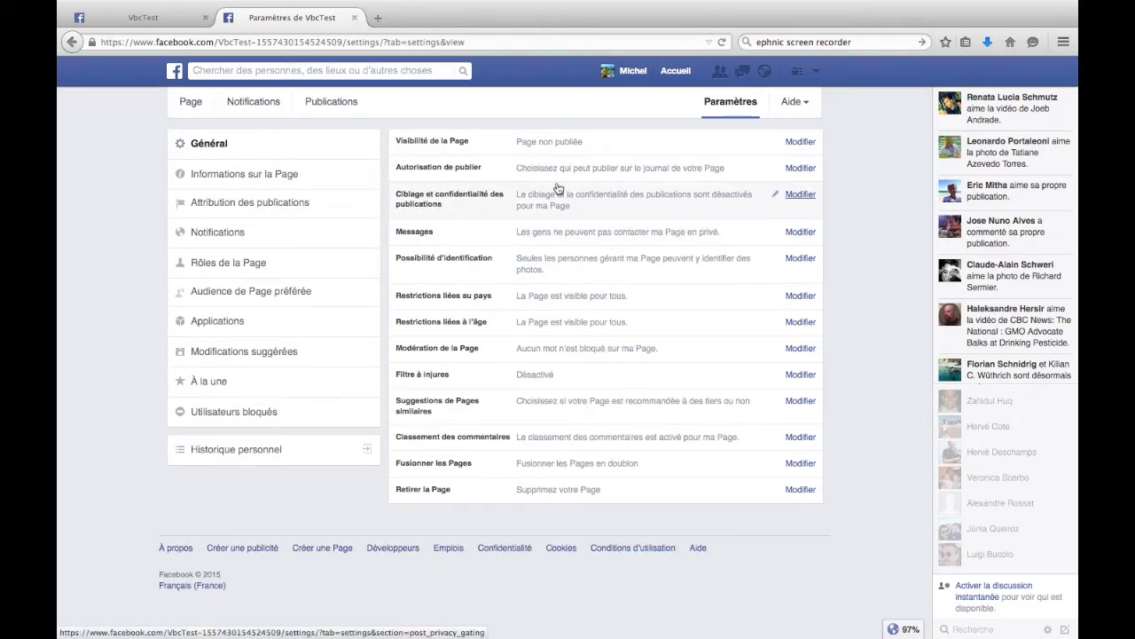
pyautogui.click(798, 195)
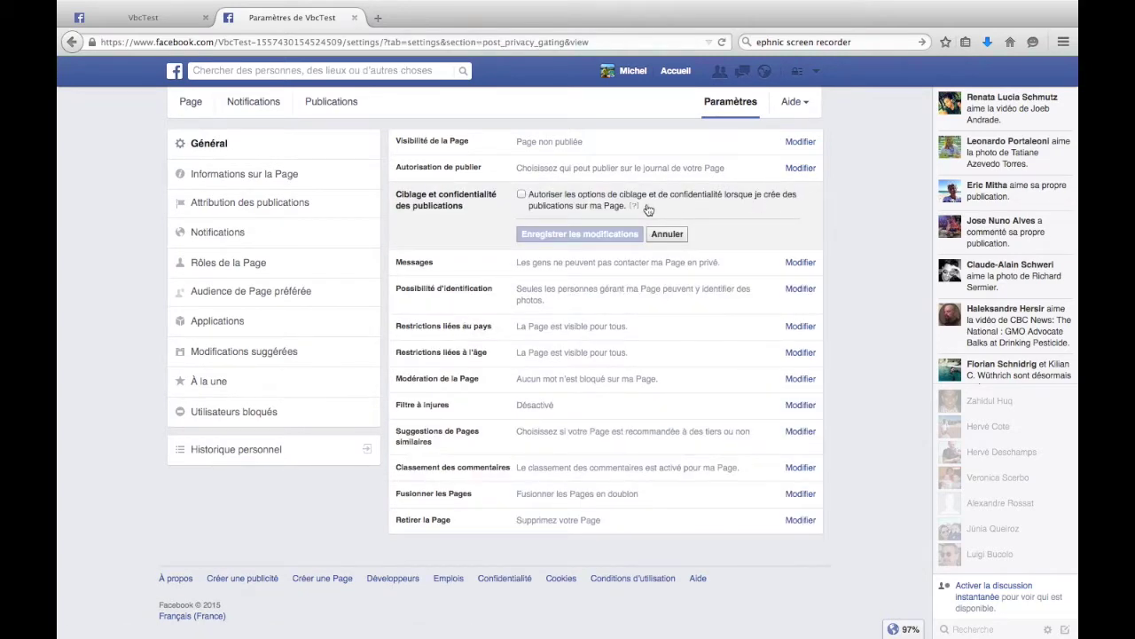
pyautogui.click(667, 234)
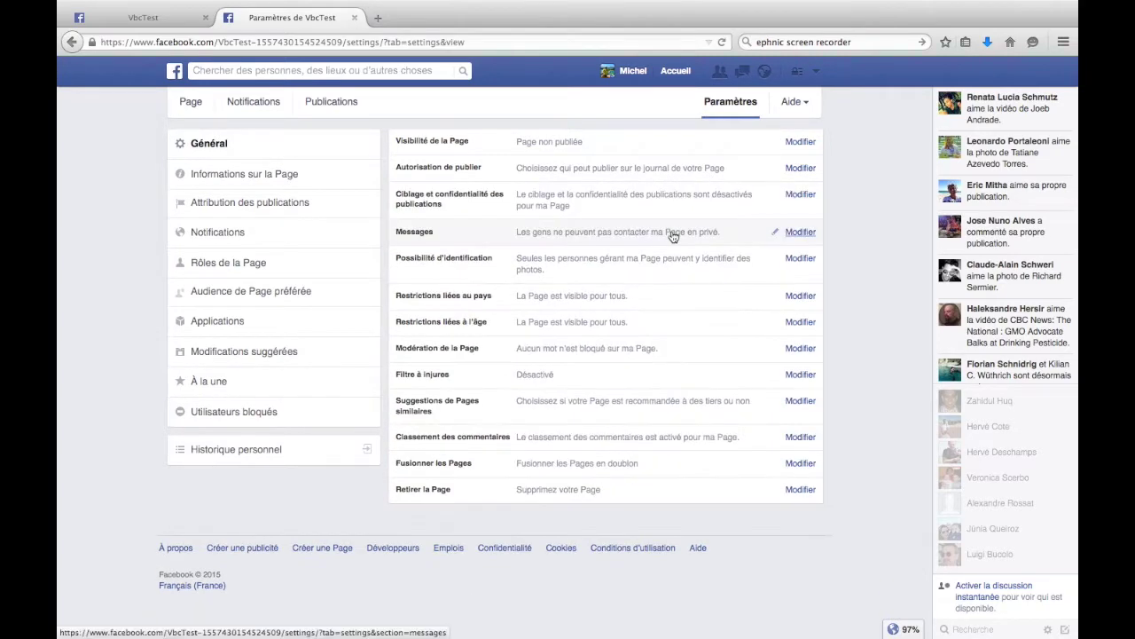
# Step: Inspect the private messages option and the photo and video tagging option, cancelling each
pyautogui.click(798, 233)
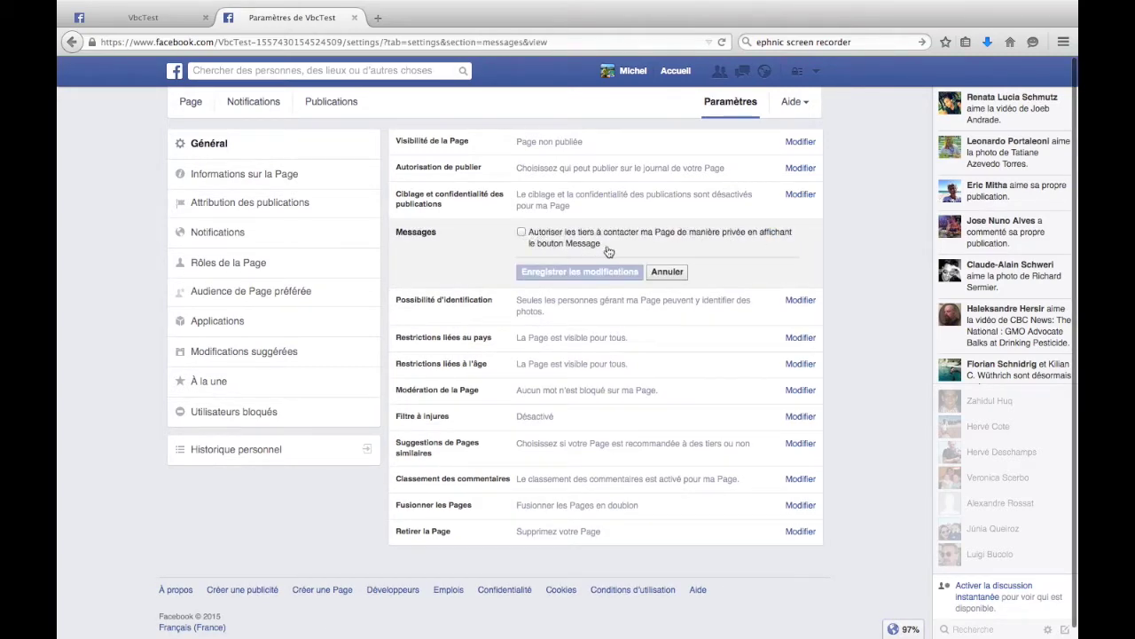
pyautogui.click(673, 276)
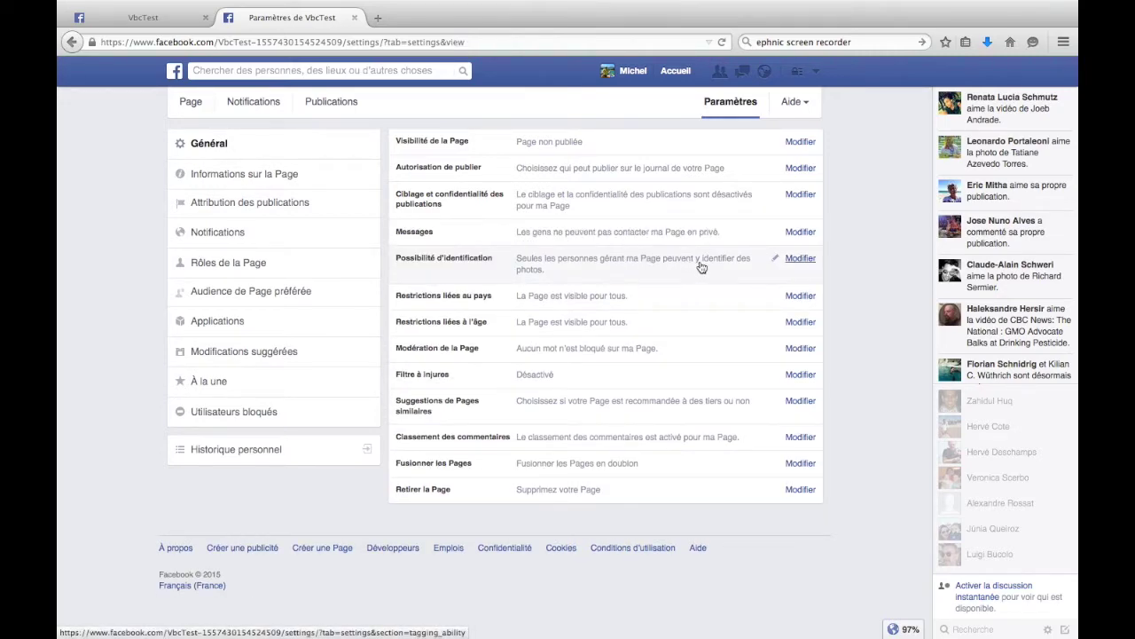
pyautogui.click(795, 260)
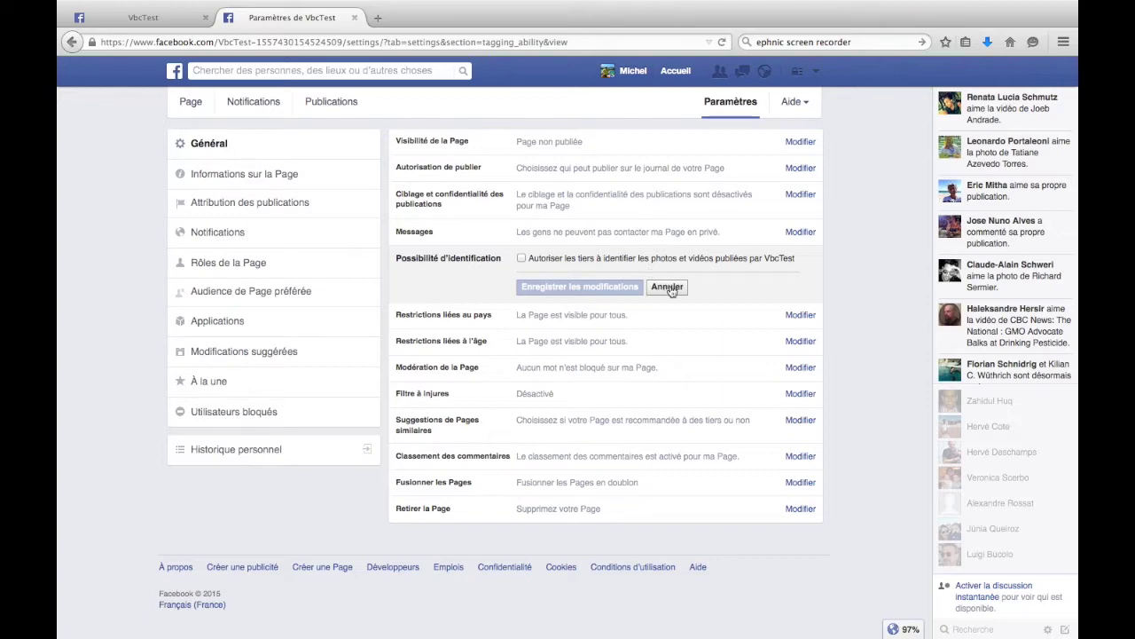
pyautogui.click(667, 286)
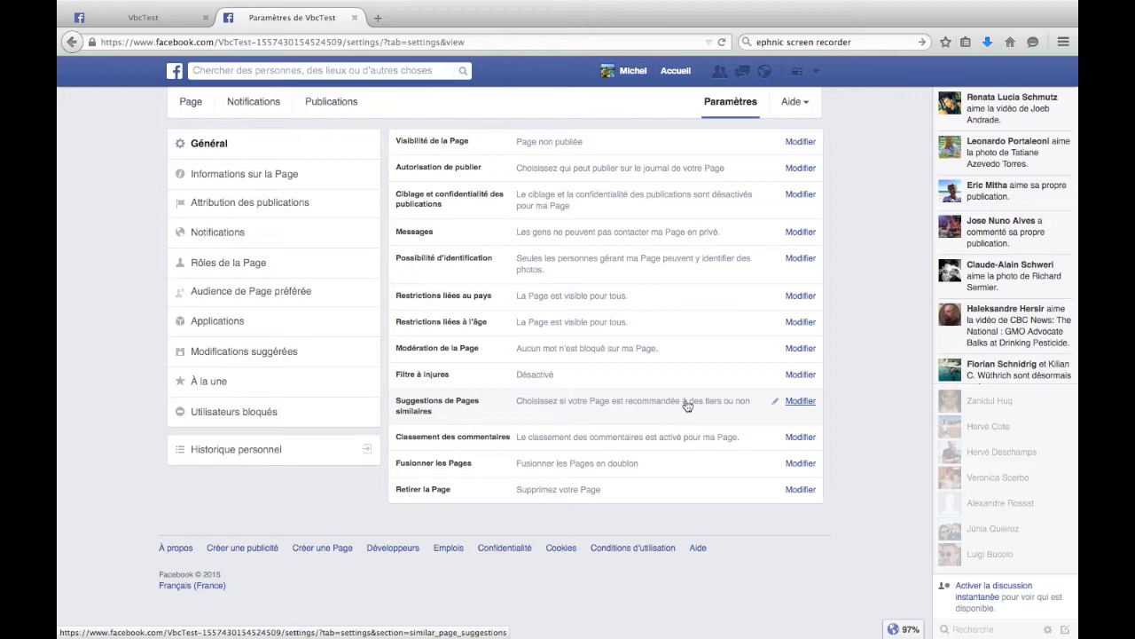
# Step: Inspect the similar page suggestions option and the comment ranking option, cancelling each
pyautogui.click(778, 405)
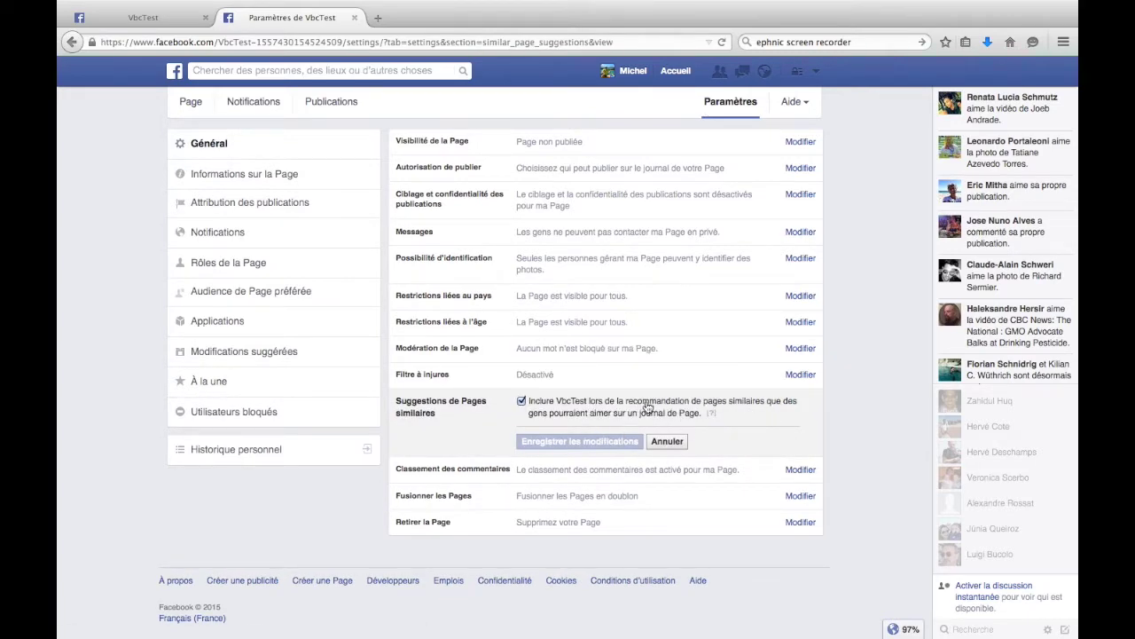
pyautogui.click(677, 444)
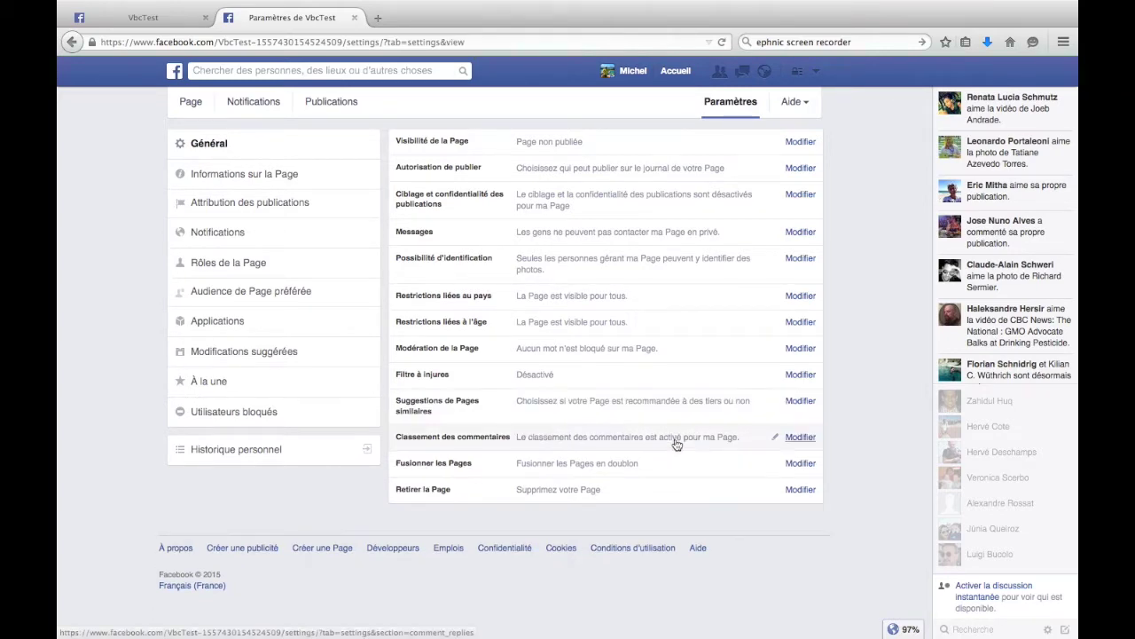
pyautogui.click(774, 440)
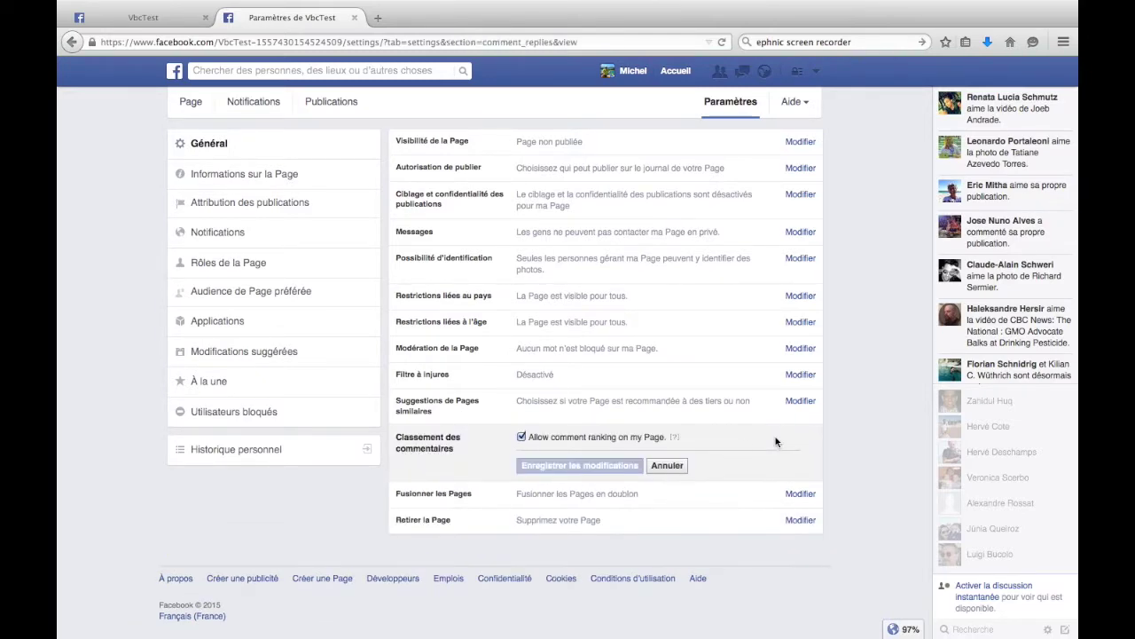
pyautogui.click(678, 466)
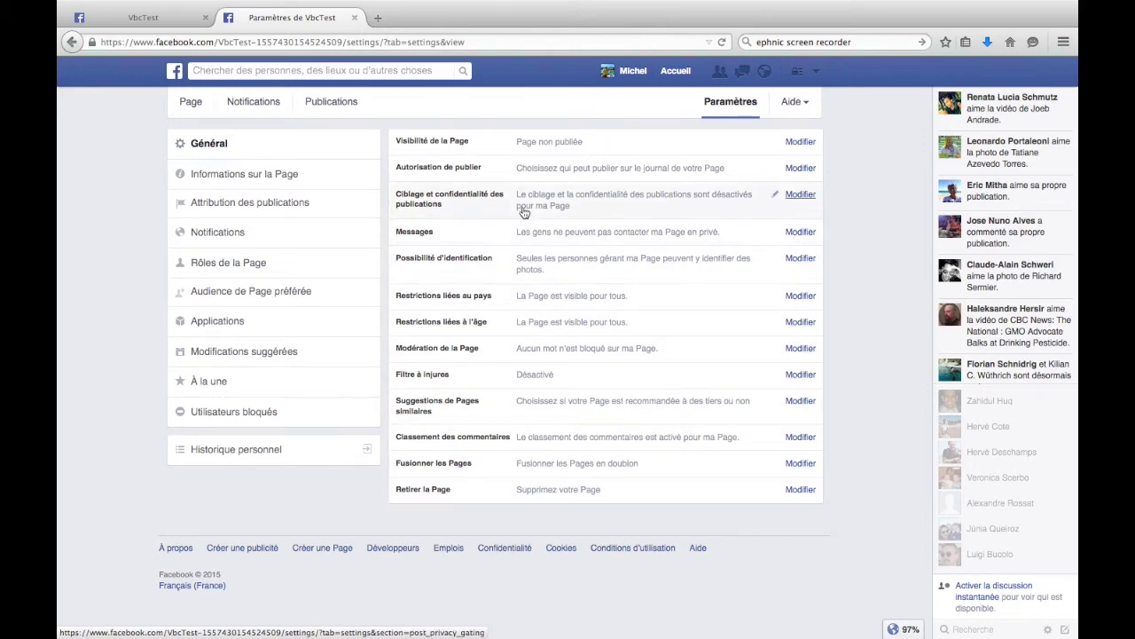
# Step: Look through the settings sections for page information, post attribution and notifications
pyautogui.click(244, 178)
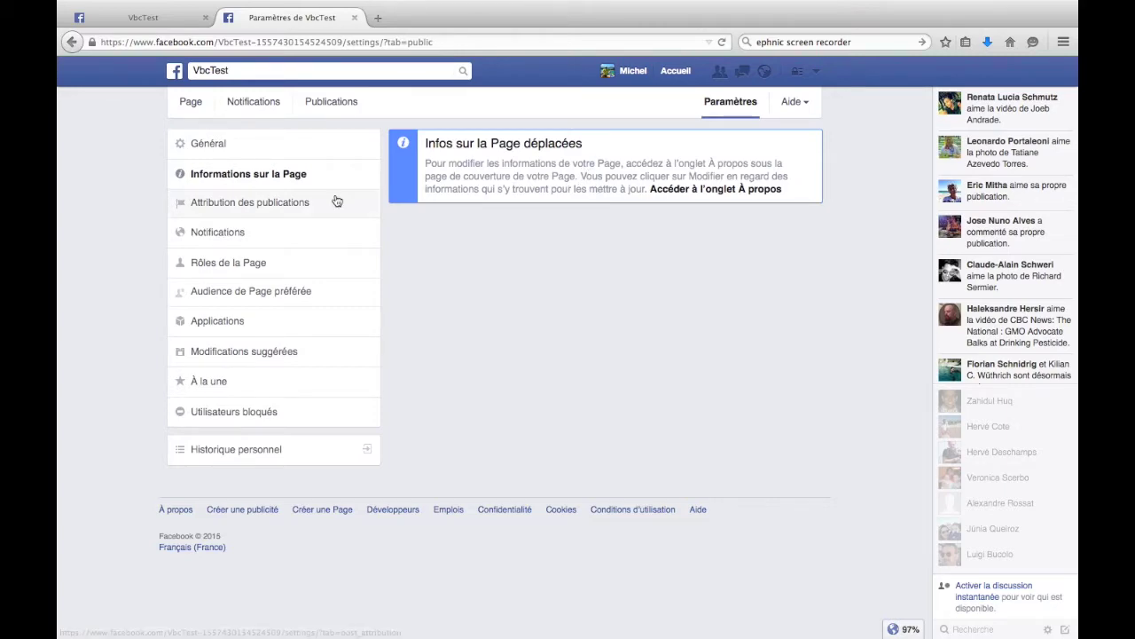
pyautogui.click(276, 204)
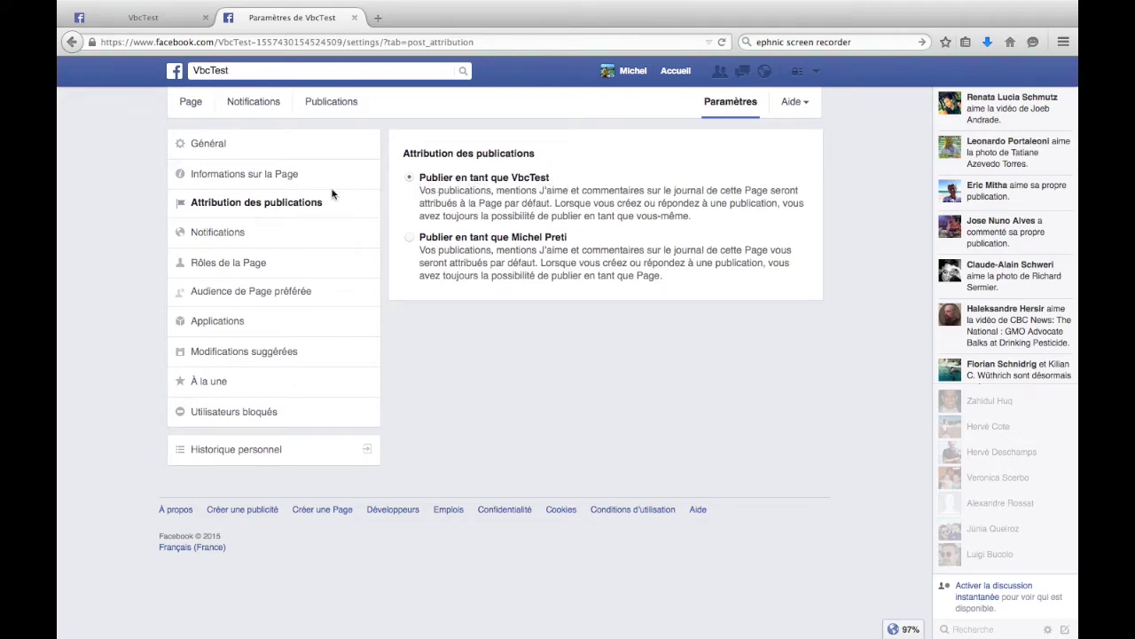
pyautogui.click(224, 233)
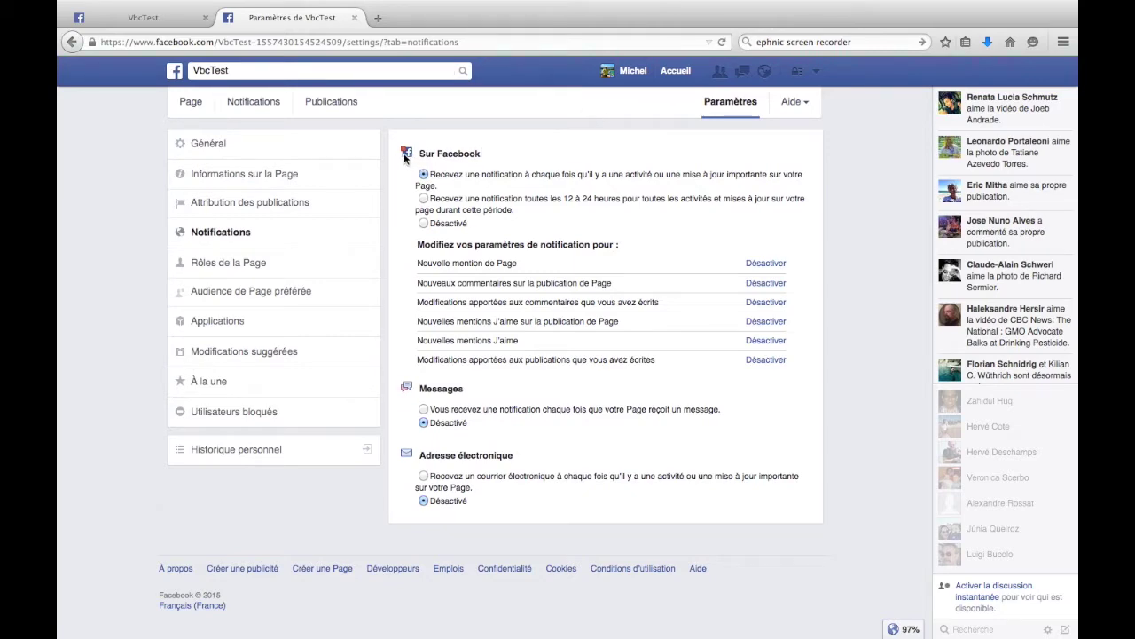
# Step: Examine the page roles that can be assigned to another person, and review the preferred page audience
pyautogui.click(247, 263)
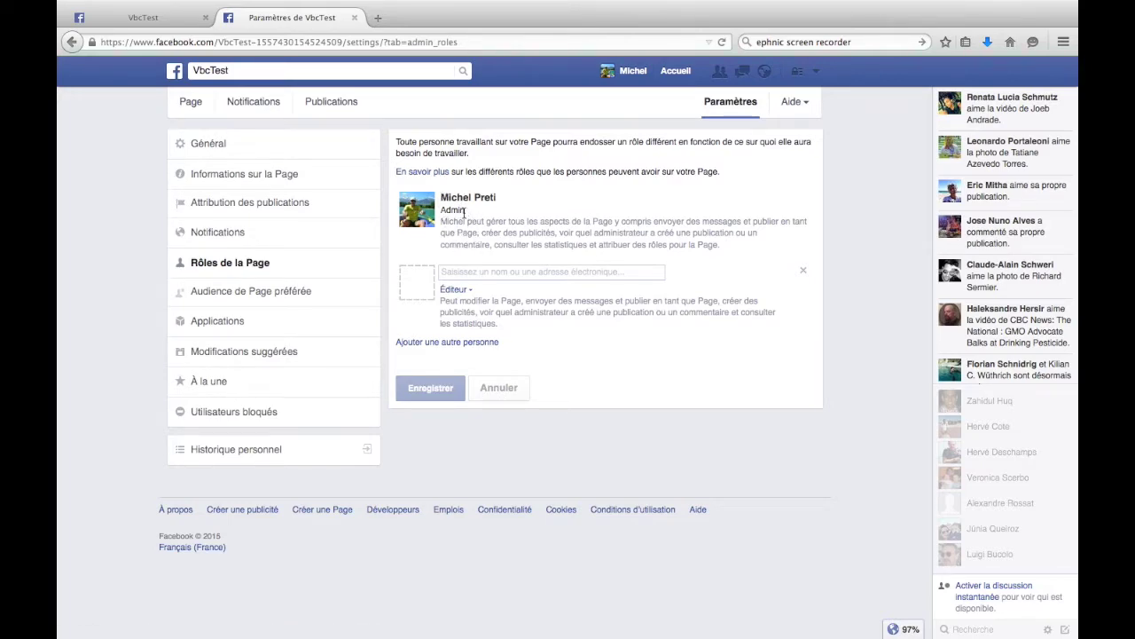
pyautogui.click(472, 292)
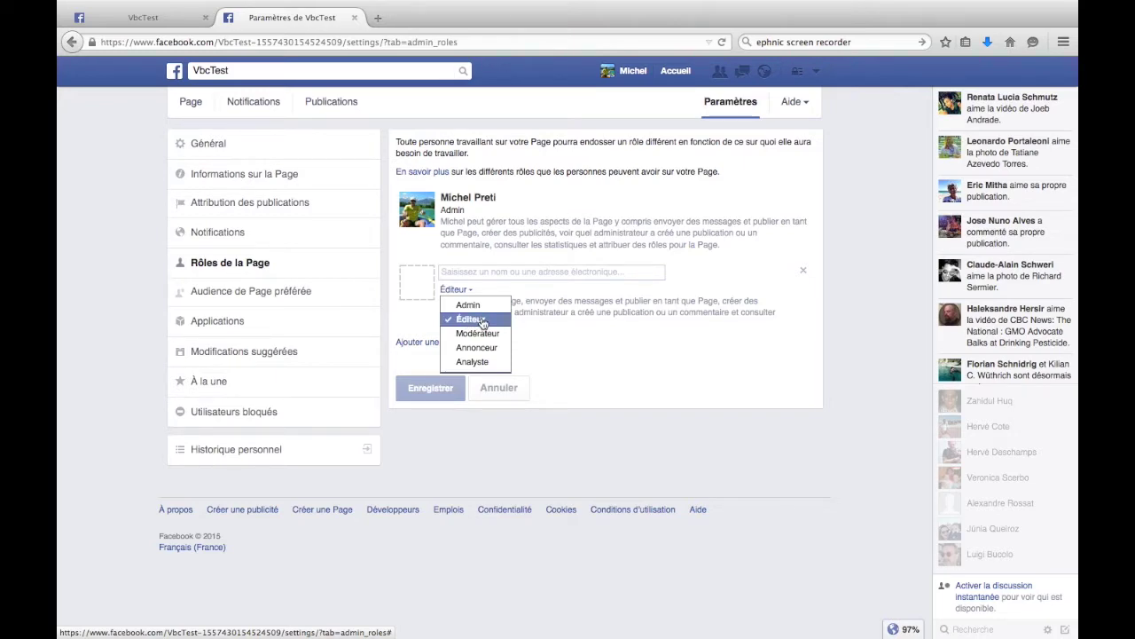
pyautogui.click(485, 271)
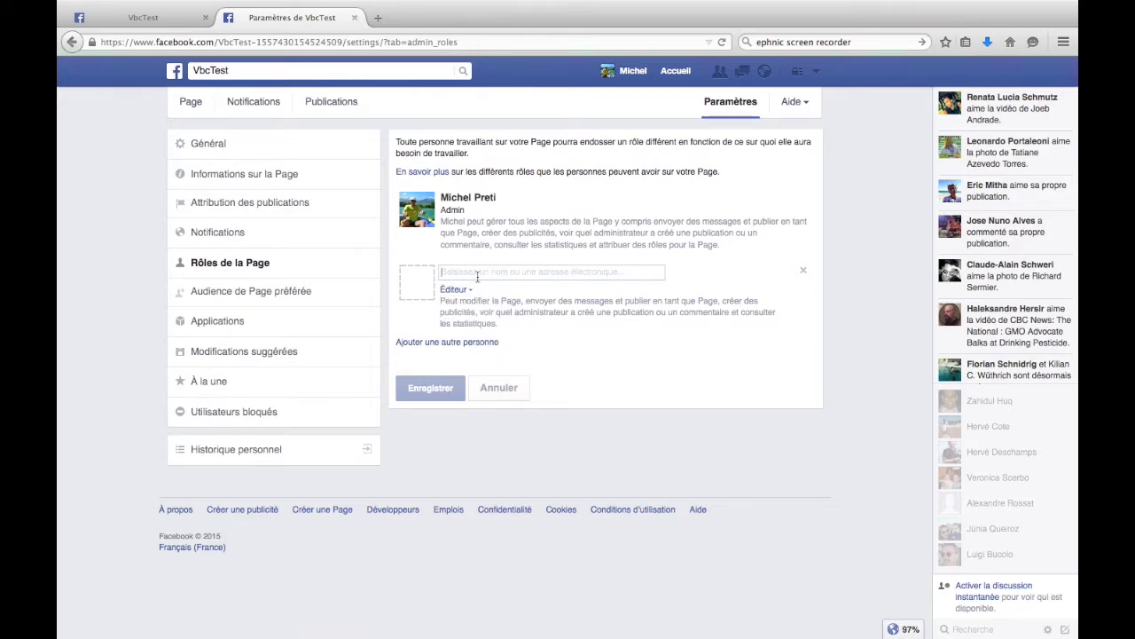
pyautogui.click(288, 297)
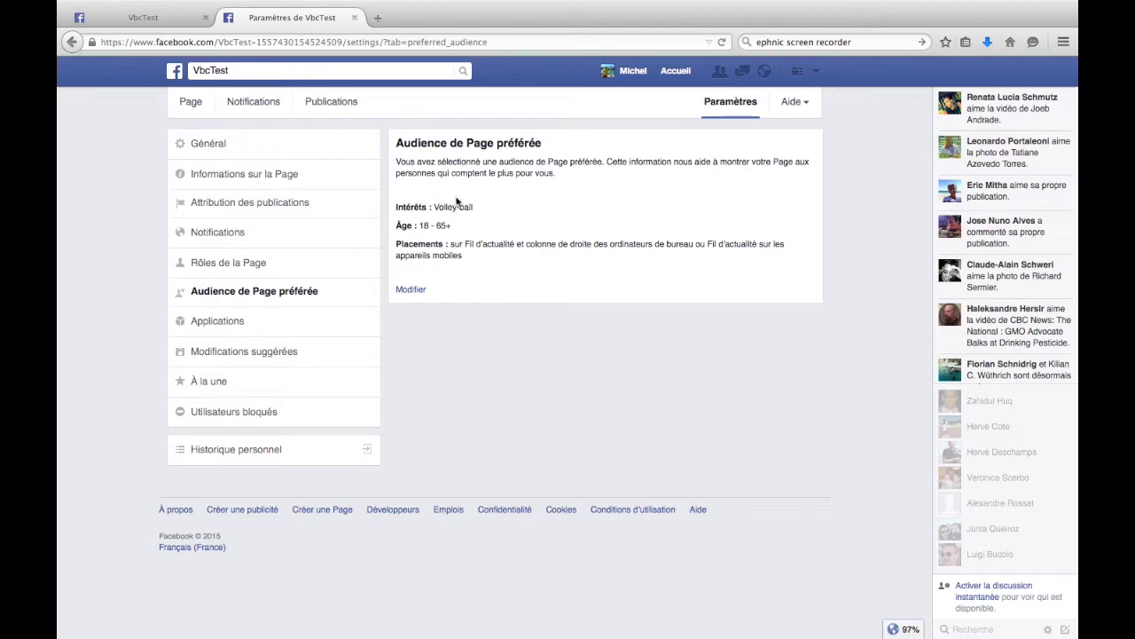
# Step: Add the Évènements and Articles applications to the page
pyautogui.click(227, 327)
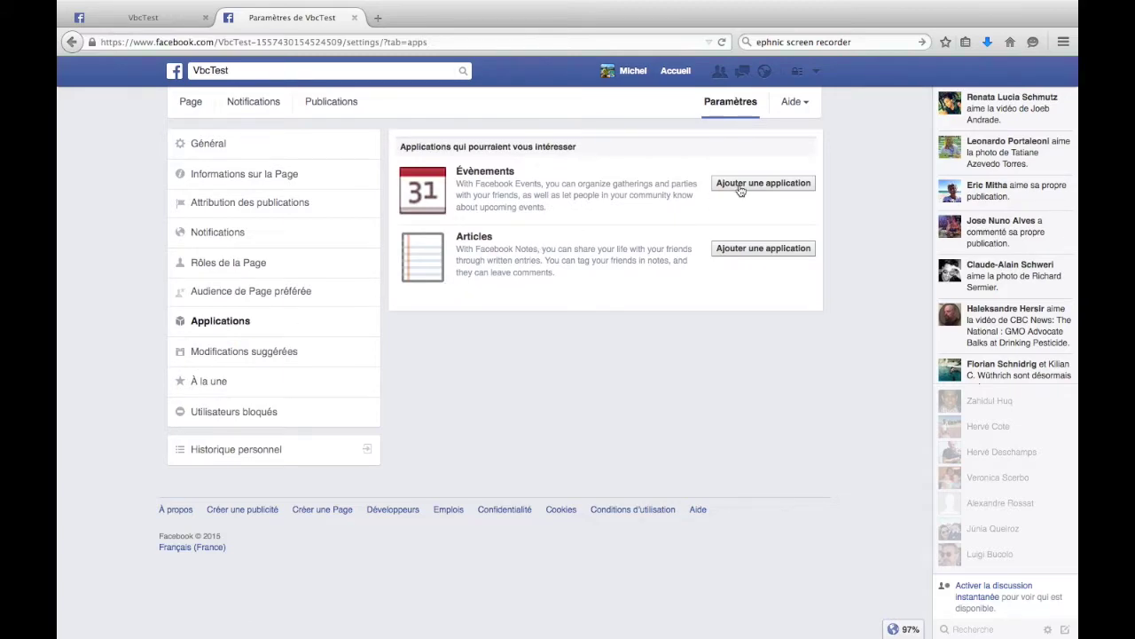
pyautogui.click(749, 185)
pyautogui.click(747, 253)
# Step: Look through the suggested edits, featured items and blocked users settings, and open the page's activity history
pyautogui.click(250, 352)
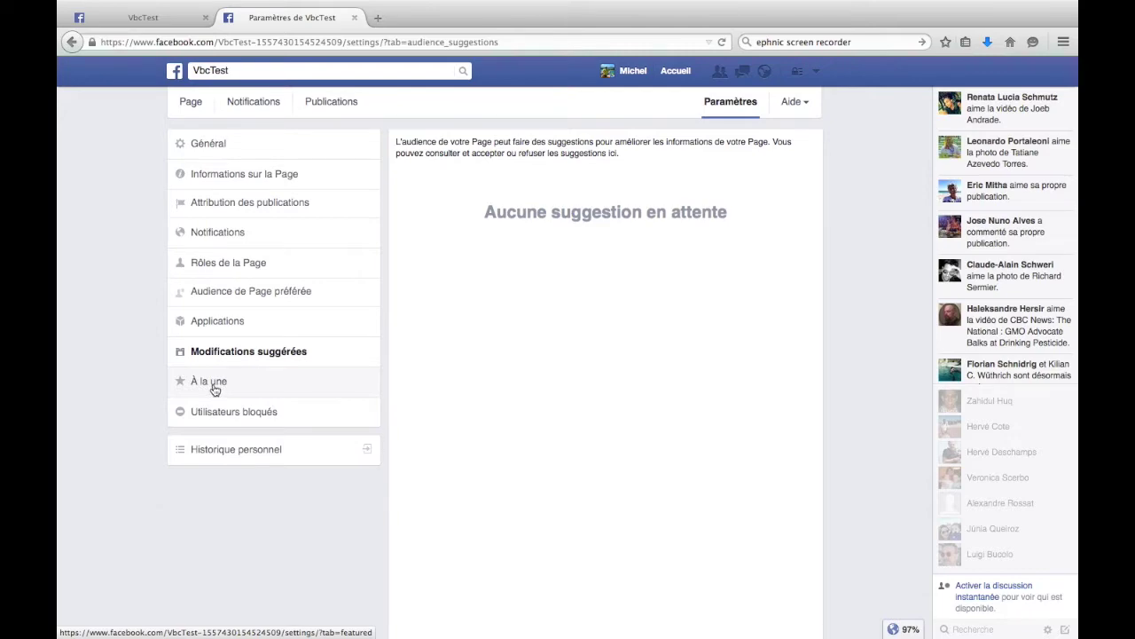
pyautogui.click(214, 386)
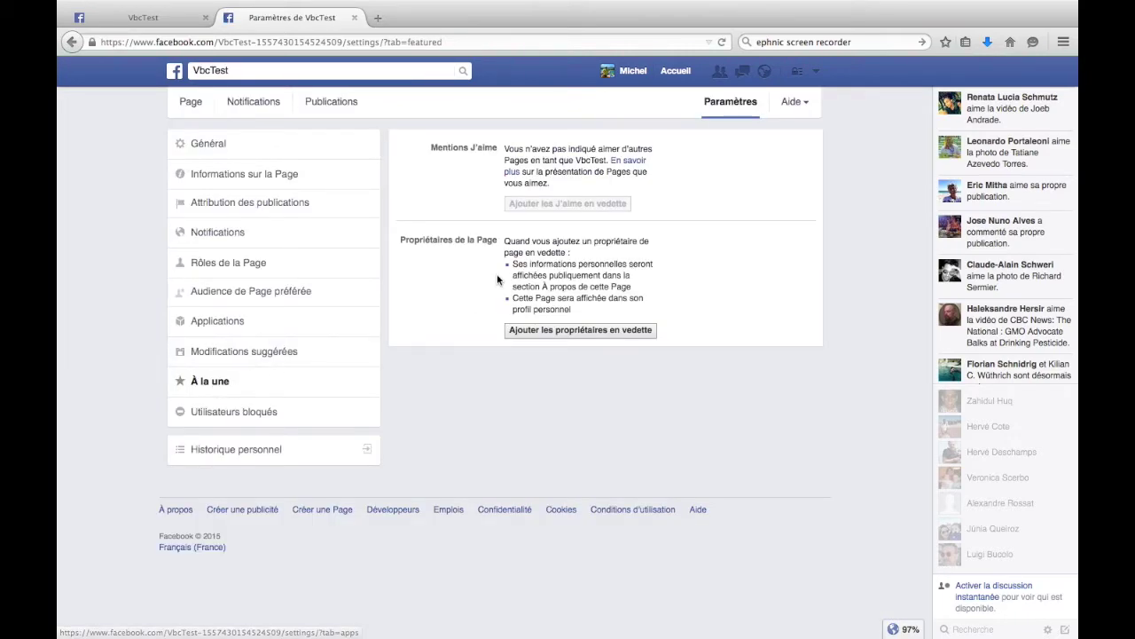
pyautogui.click(251, 414)
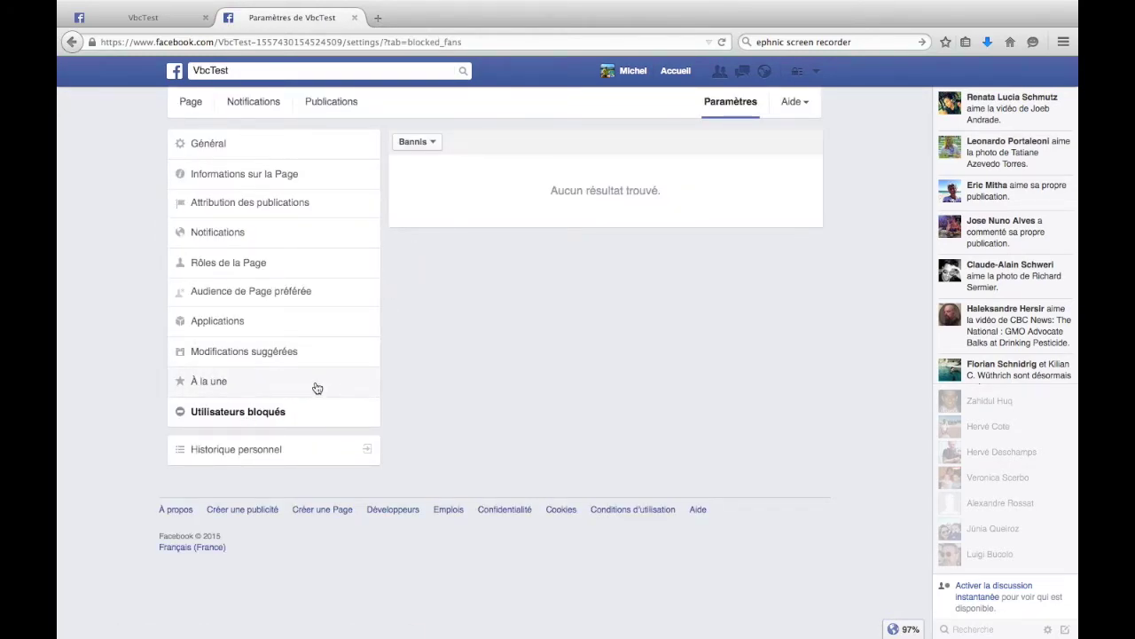
pyautogui.click(258, 453)
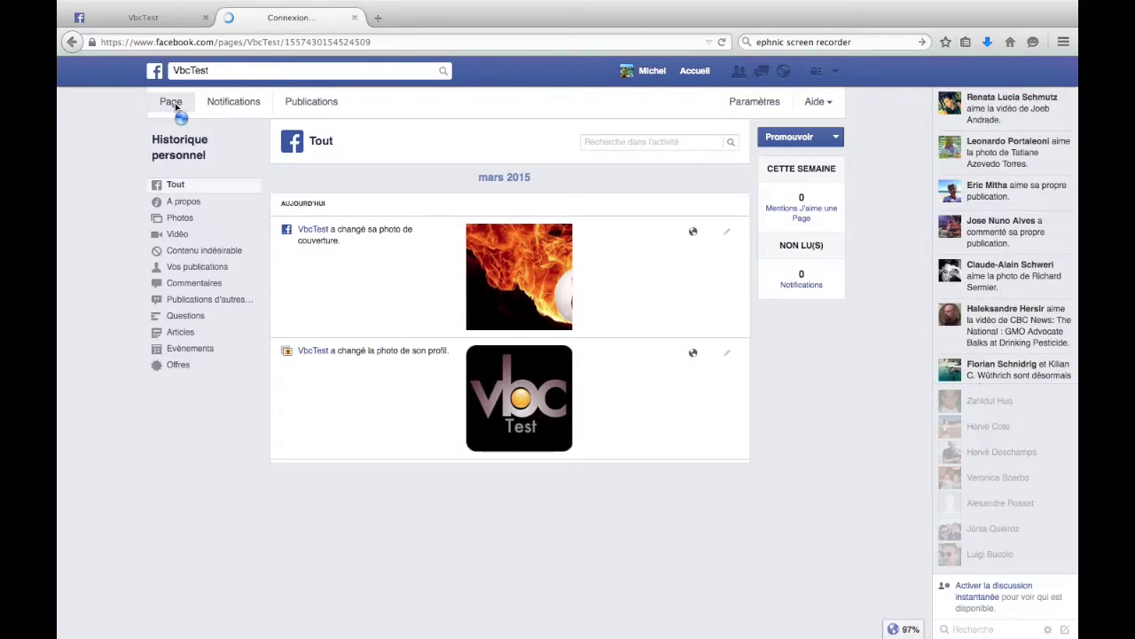
# Step: Return to the VbcTest page and look over the posts on its timeline
pyautogui.click(171, 102)
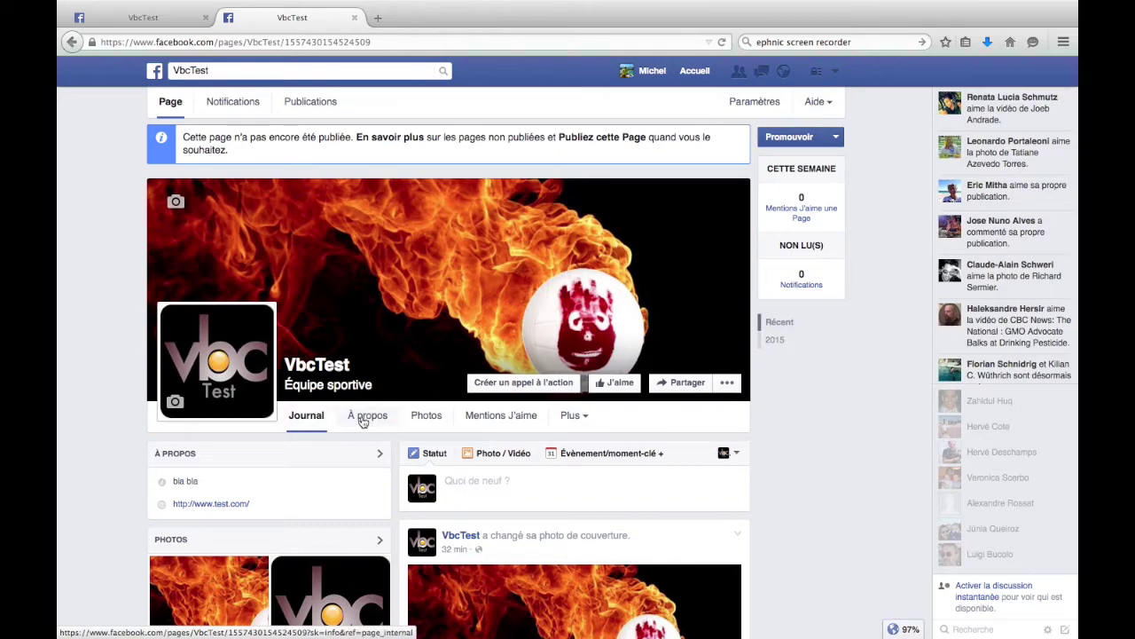
pyautogui.scroll(-5, 447, 474)
pyautogui.scroll(4, 447, 474)
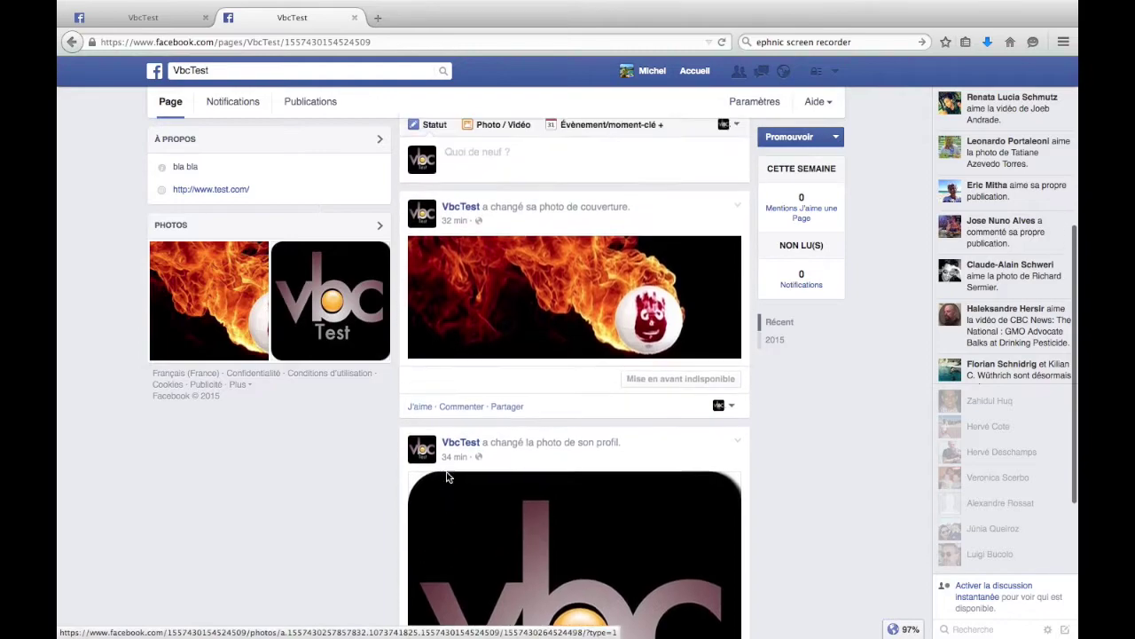
# Step: Open the page's À propos section and examine the information fields that can be filled in
pyautogui.click(359, 370)
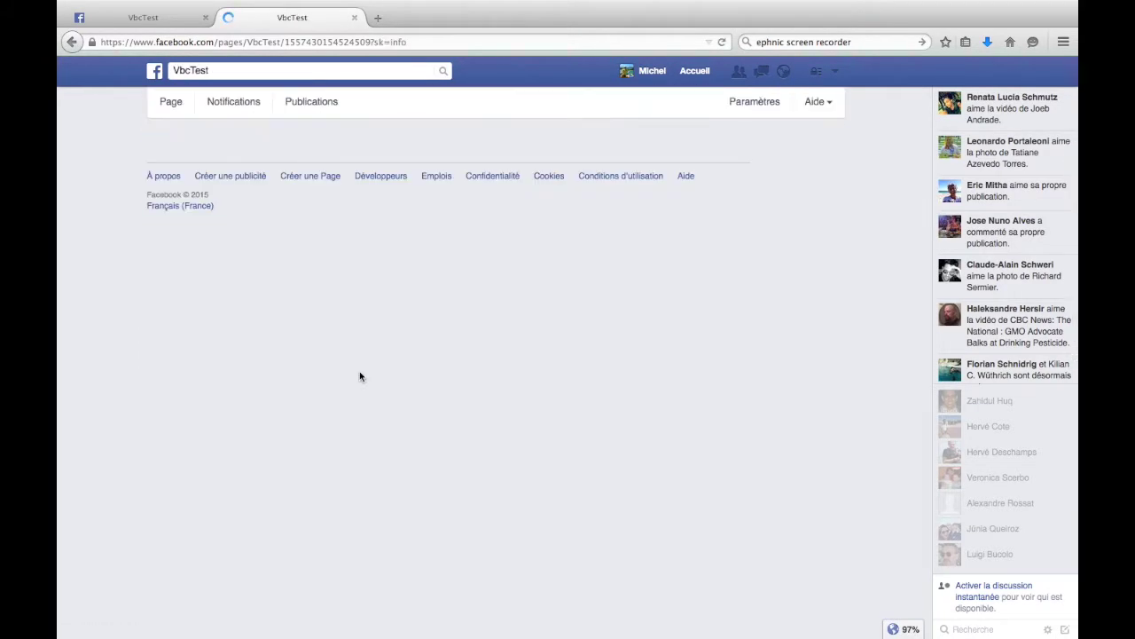
pyautogui.scroll(-8, 360, 376)
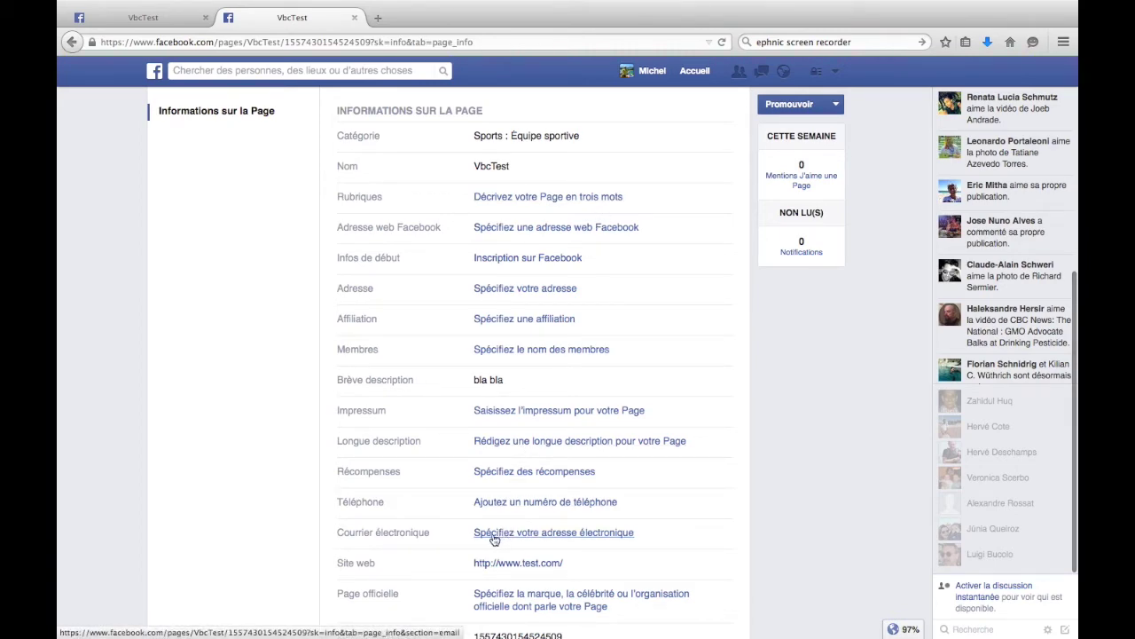
pyautogui.scroll(-2, 464, 538)
pyautogui.scroll(2, 464, 539)
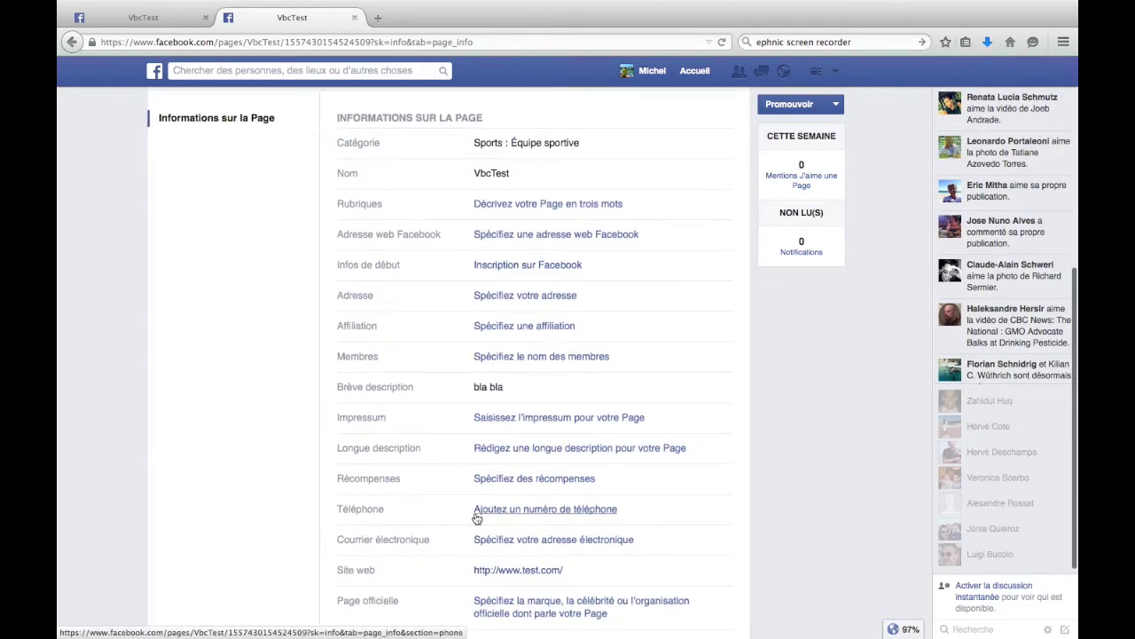
pyautogui.scroll(3, 475, 517)
pyautogui.scroll(2, 479, 506)
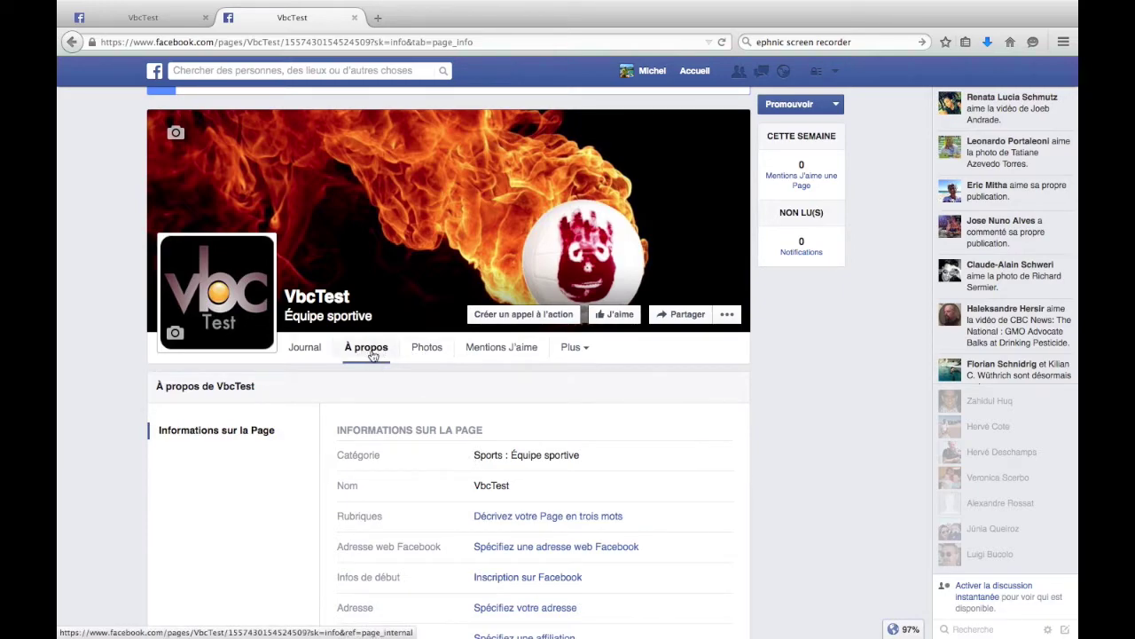
# Step: Open the Adresse web Facebook field in the page information and examine its requirement alongside the page's current URL
pyautogui.scroll(-3, 395, 514)
pyautogui.scroll(-2, 395, 514)
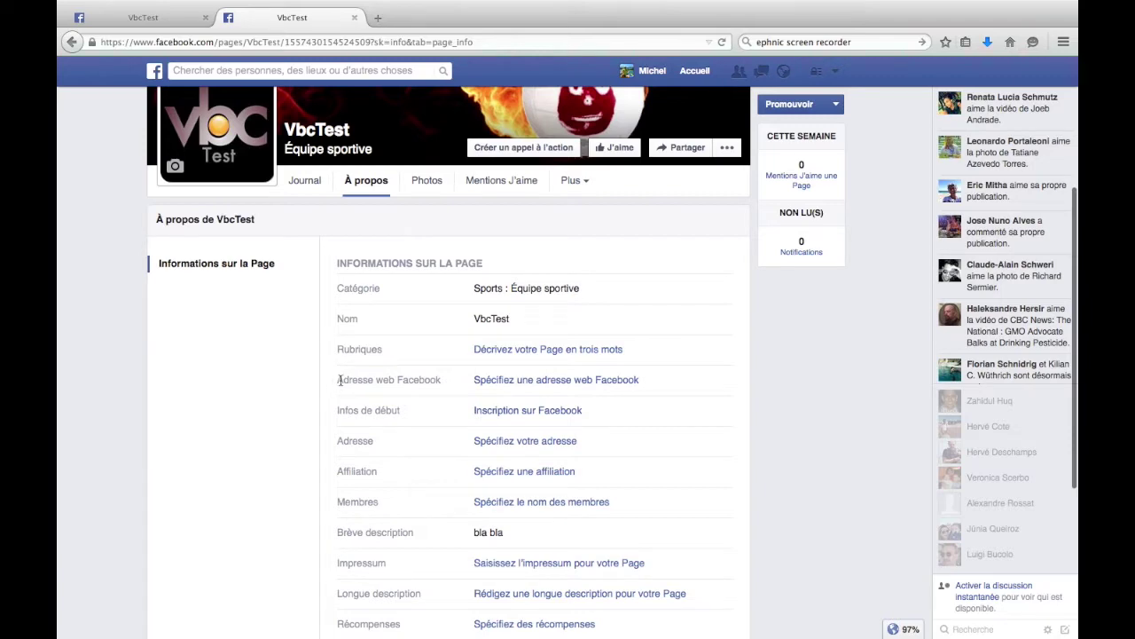
pyautogui.click(494, 382)
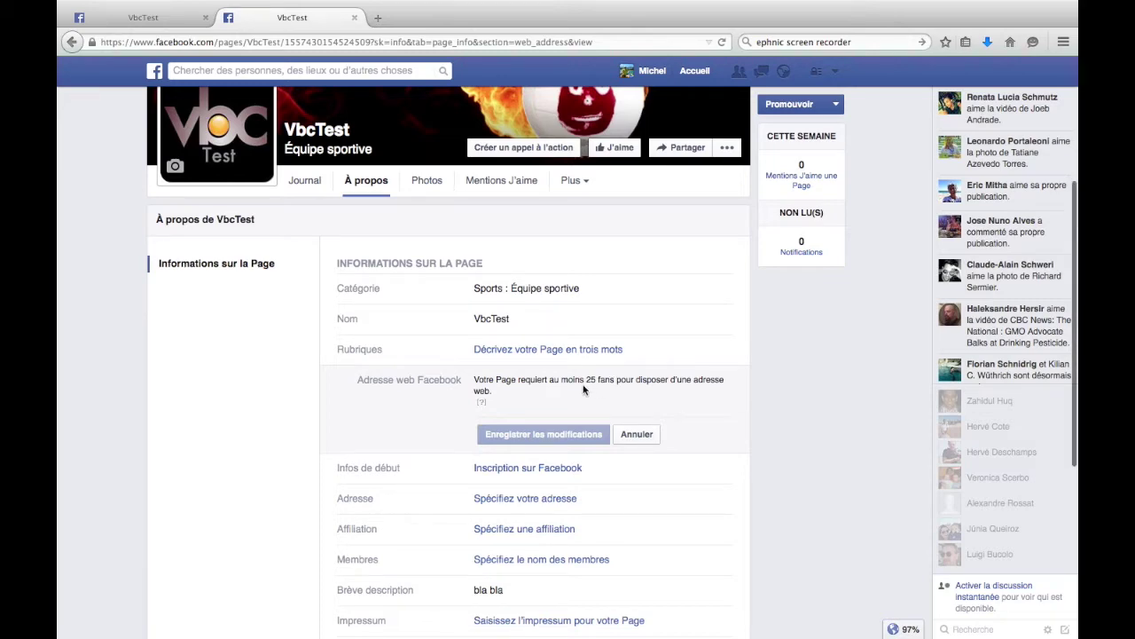
pyautogui.moveTo(369, 43); pyautogui.dragTo(244, 43)
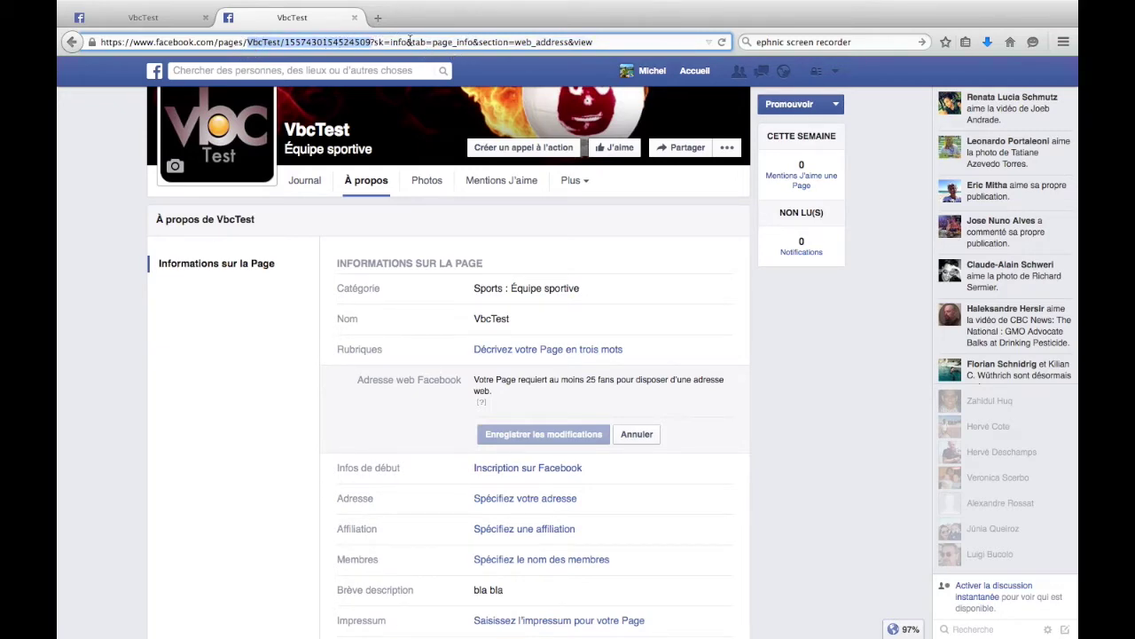
pyautogui.click(247, 42)
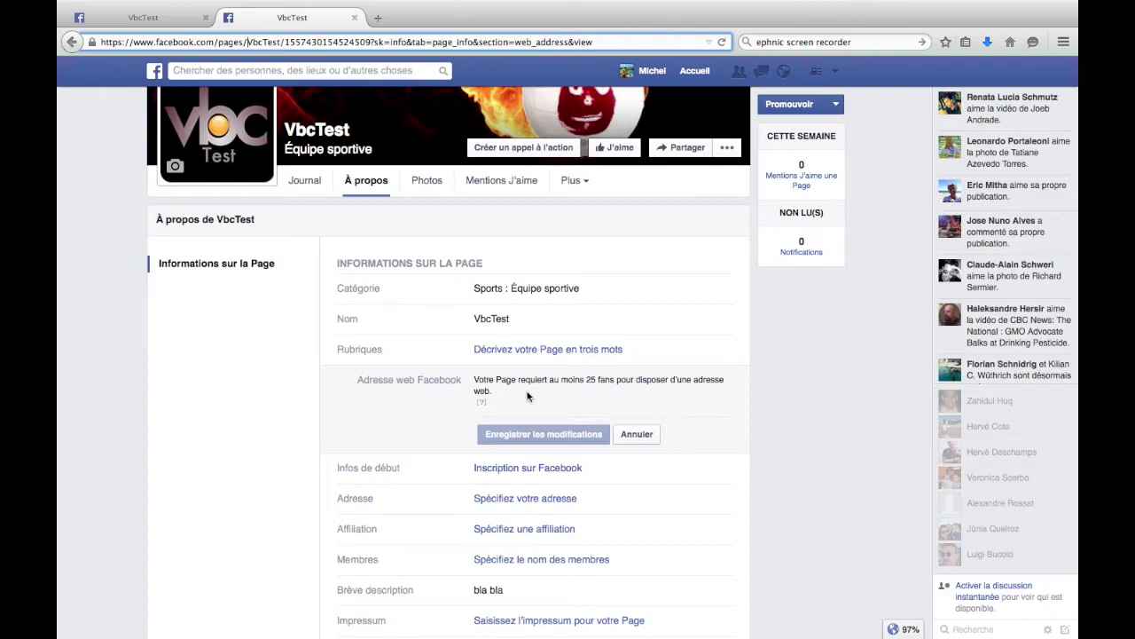
pyautogui.scroll(-5, 519, 390)
# Step: Return to the page's timeline and look over its Photos and Mentions J'aime sections
pyautogui.press('super+Left')
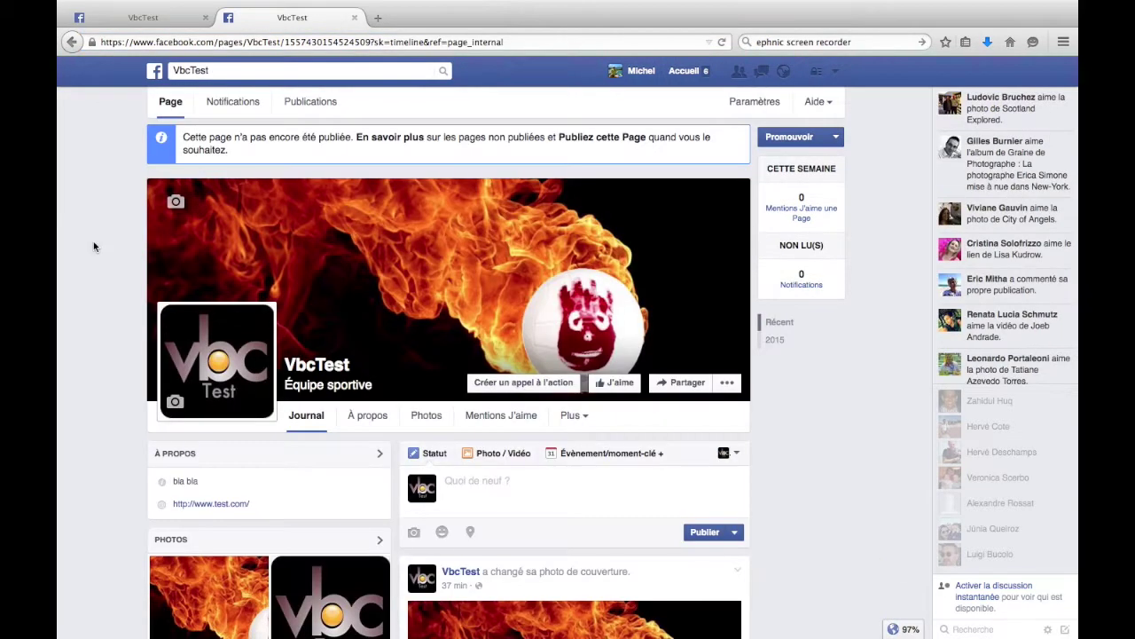
pyautogui.click(371, 421)
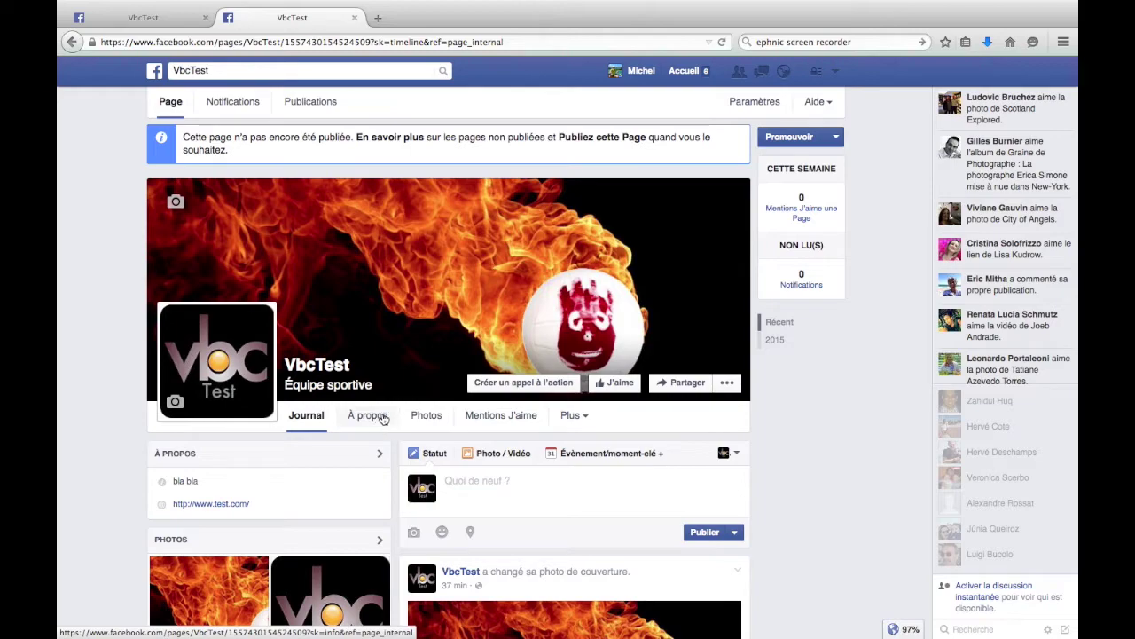
pyautogui.click(426, 417)
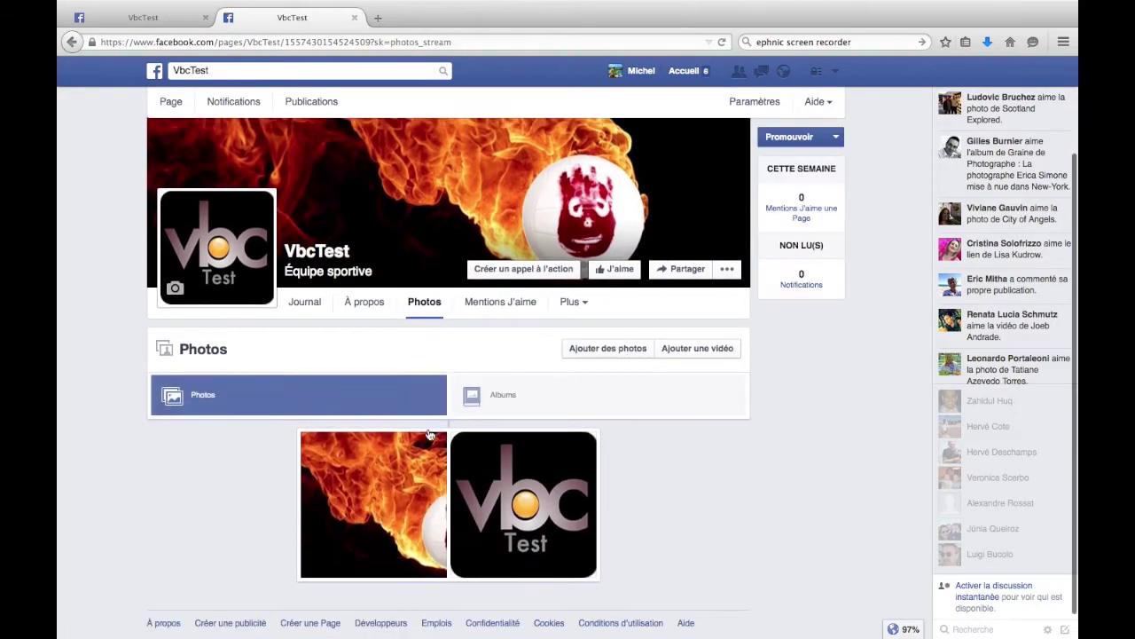
pyautogui.scroll(-1, 428, 435)
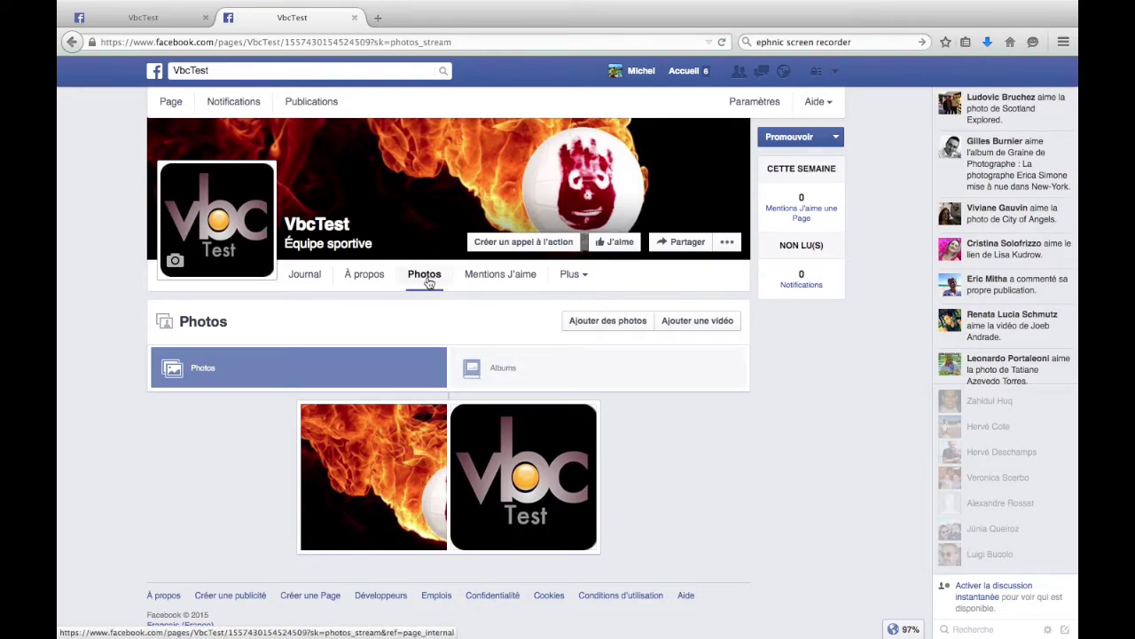
pyautogui.click(488, 275)
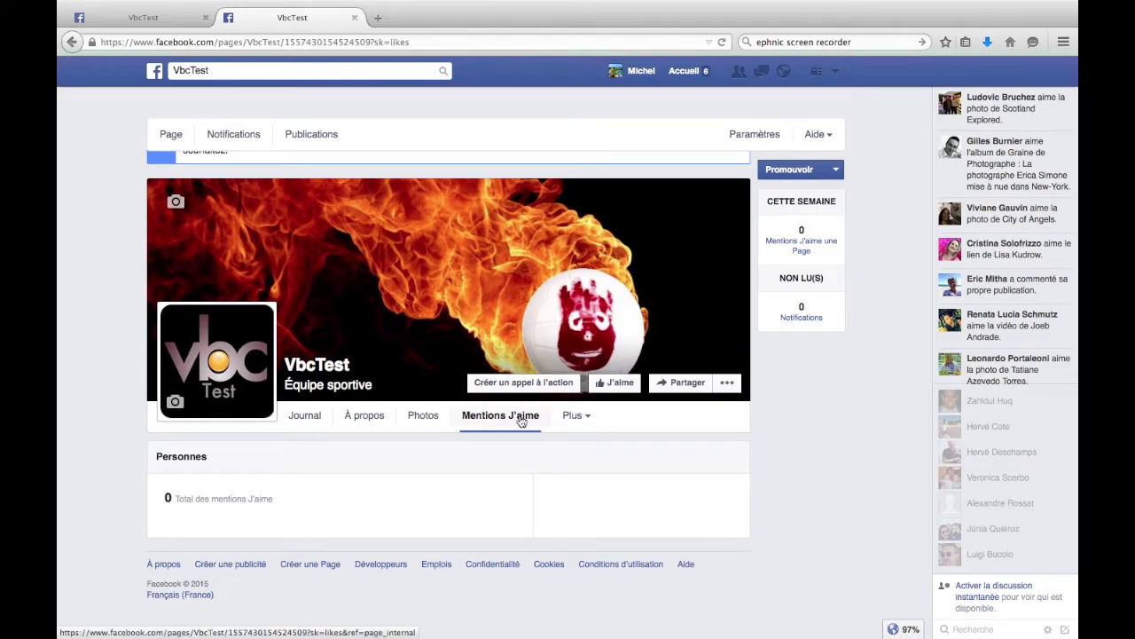
# Step: Reorder the page's tabs to À propos, Photos, Articles, Évènements, Vidéos, Mentions J'aime and save the order
pyautogui.click(587, 417)
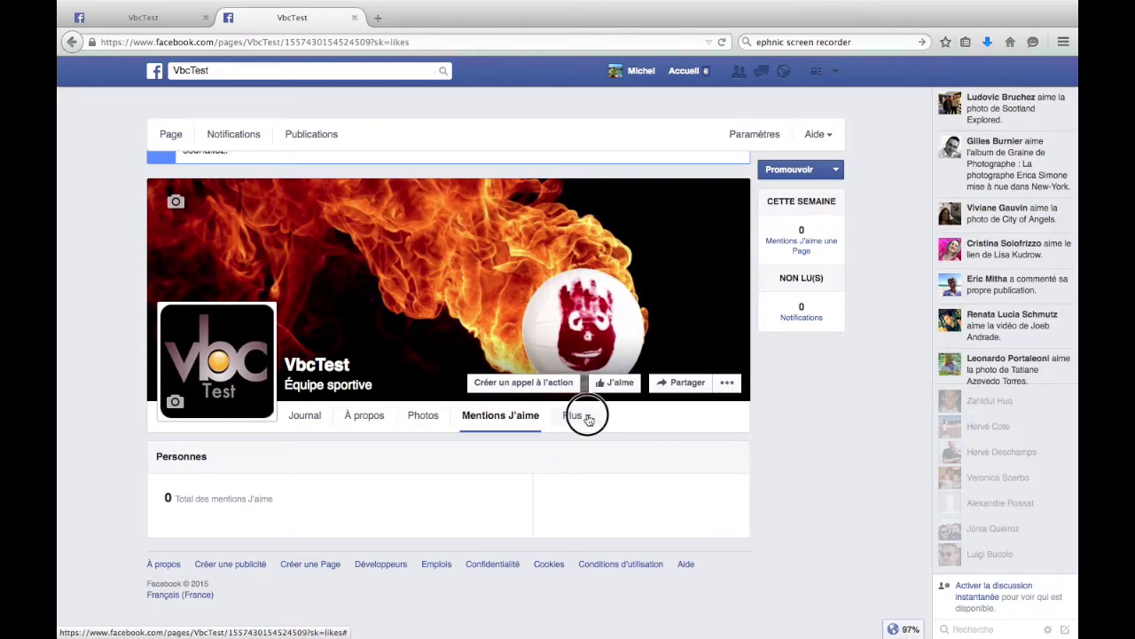
pyautogui.click(587, 505)
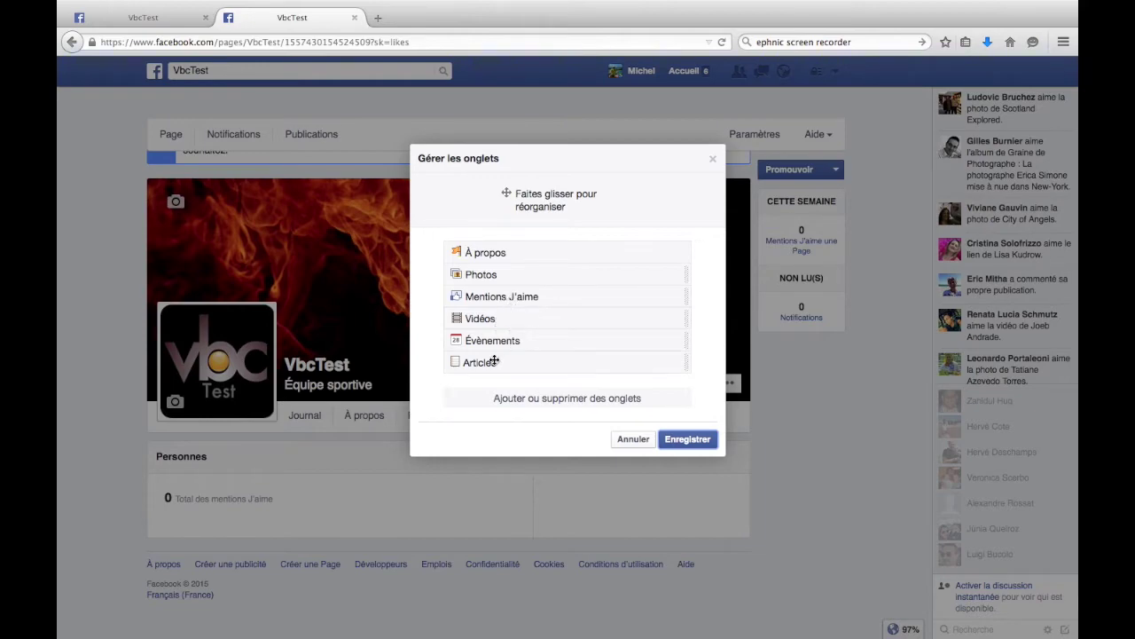
pyautogui.moveTo(495, 360); pyautogui.dragTo(497, 296)
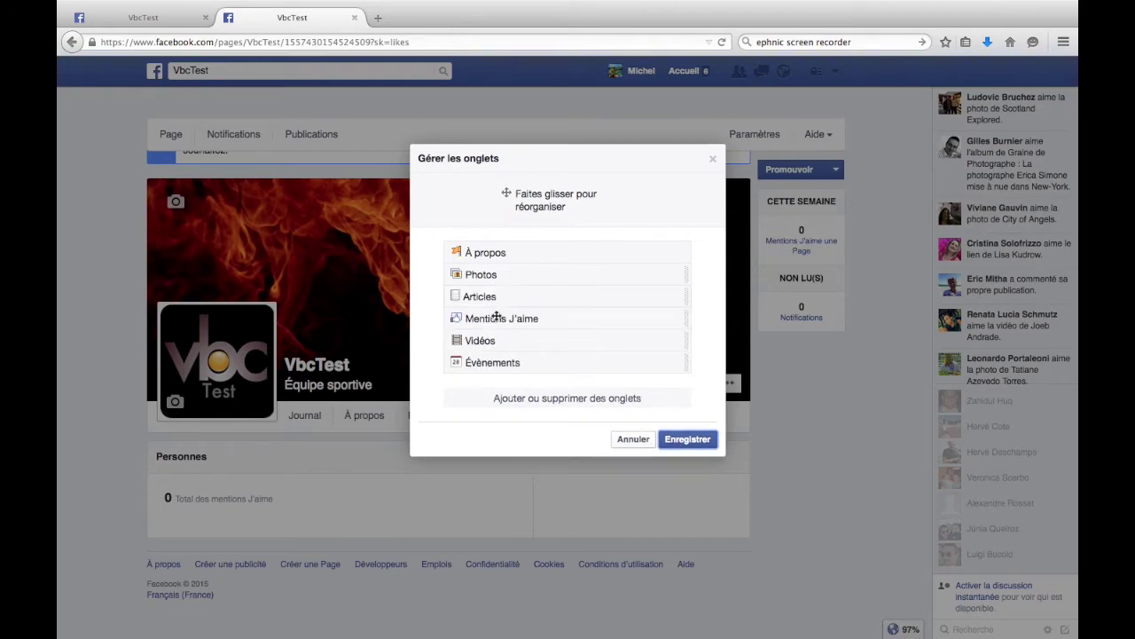
pyautogui.moveTo(499, 364); pyautogui.dragTo(503, 317)
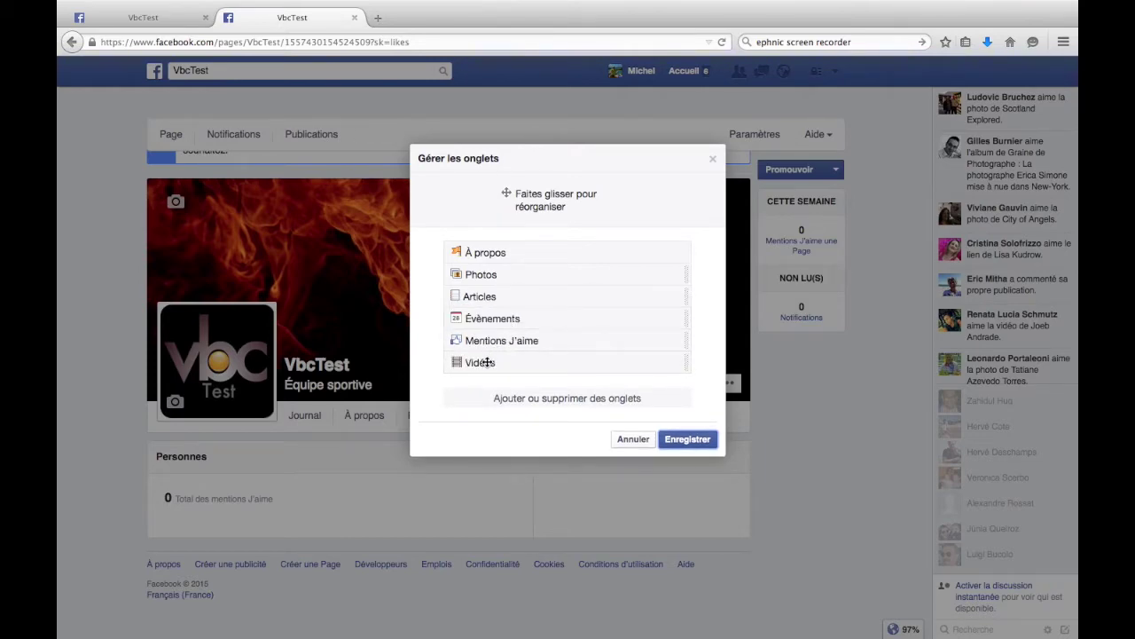
pyautogui.moveTo(487, 362); pyautogui.dragTo(477, 341)
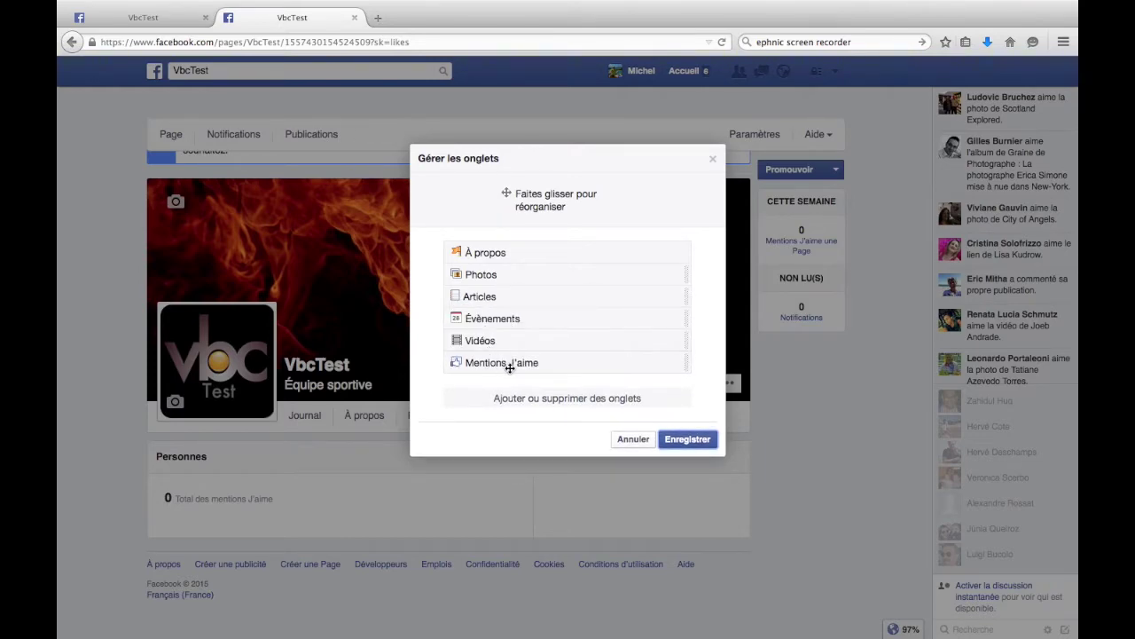
pyautogui.click(684, 441)
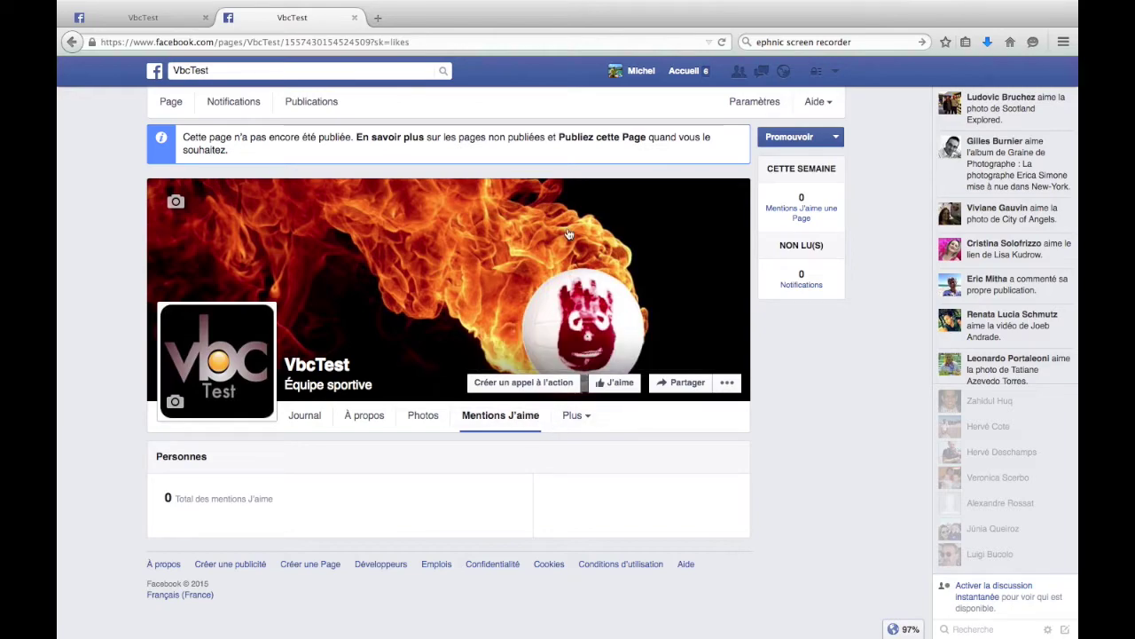
# Step: Reload the VbcTest page through the site search and check the tab order, including the entries under Plus
pyautogui.click(722, 43)
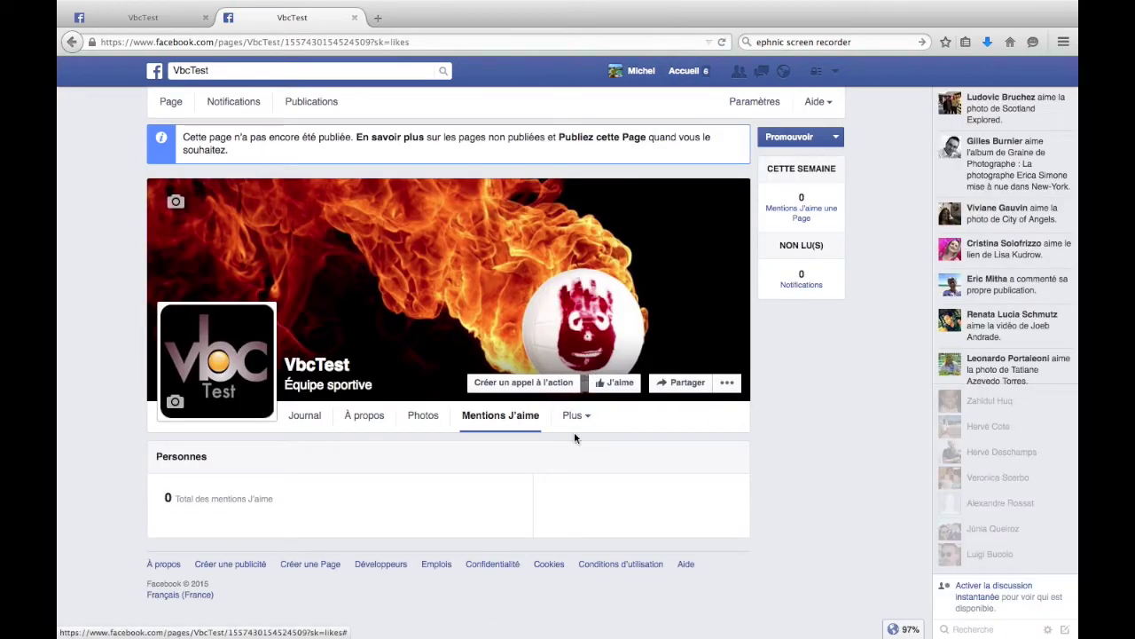
pyautogui.click(301, 71)
pyautogui.click(233, 110)
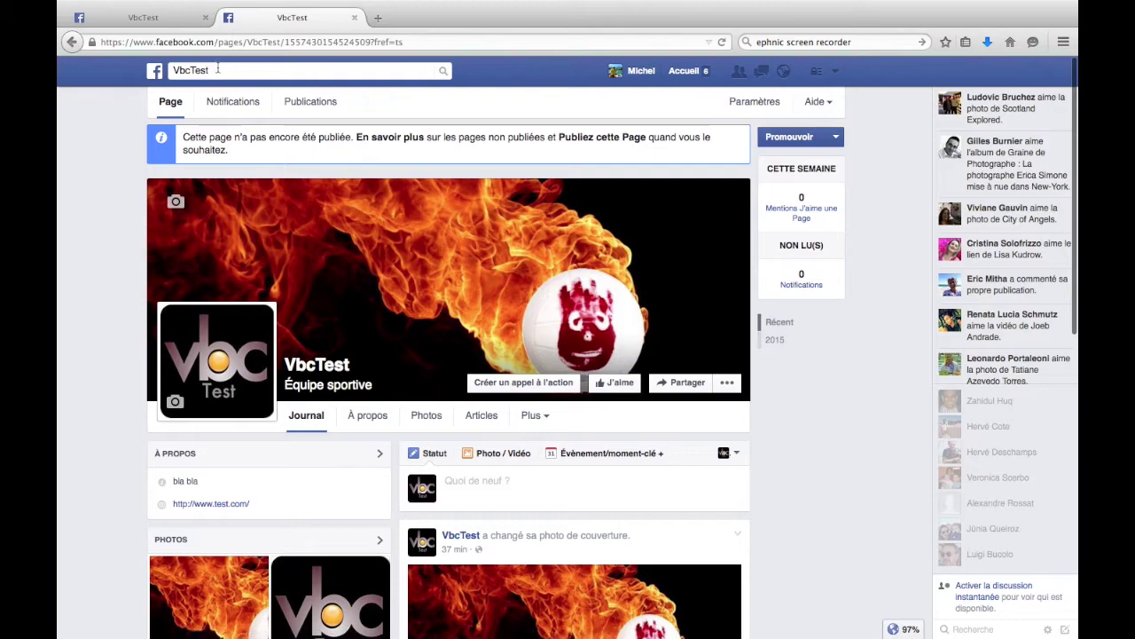
pyautogui.click(544, 418)
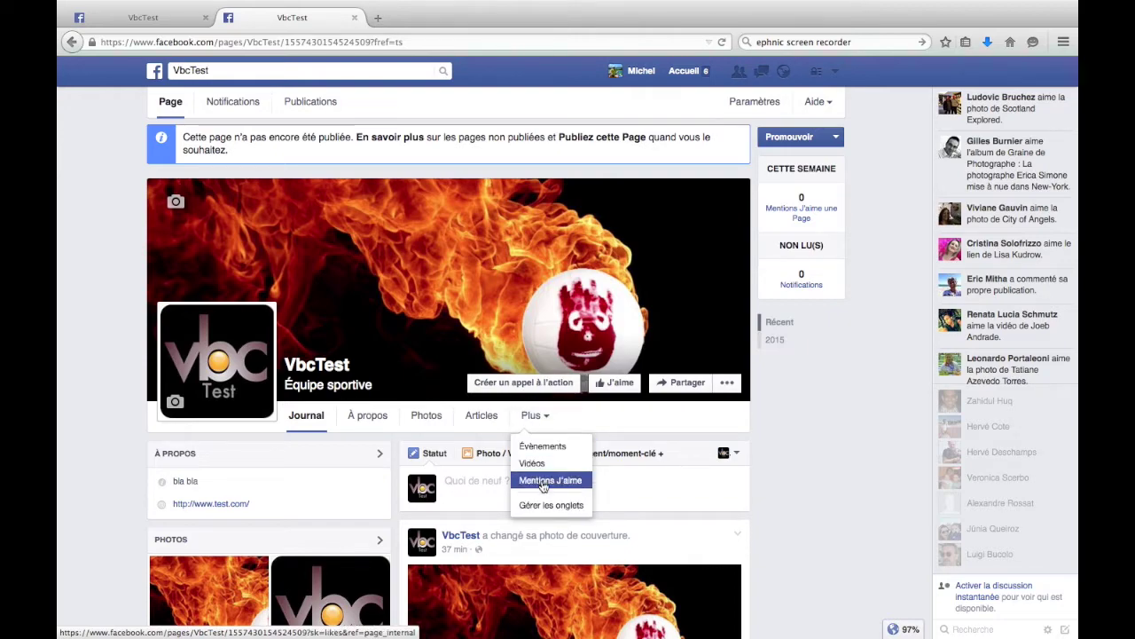
pyautogui.click(573, 415)
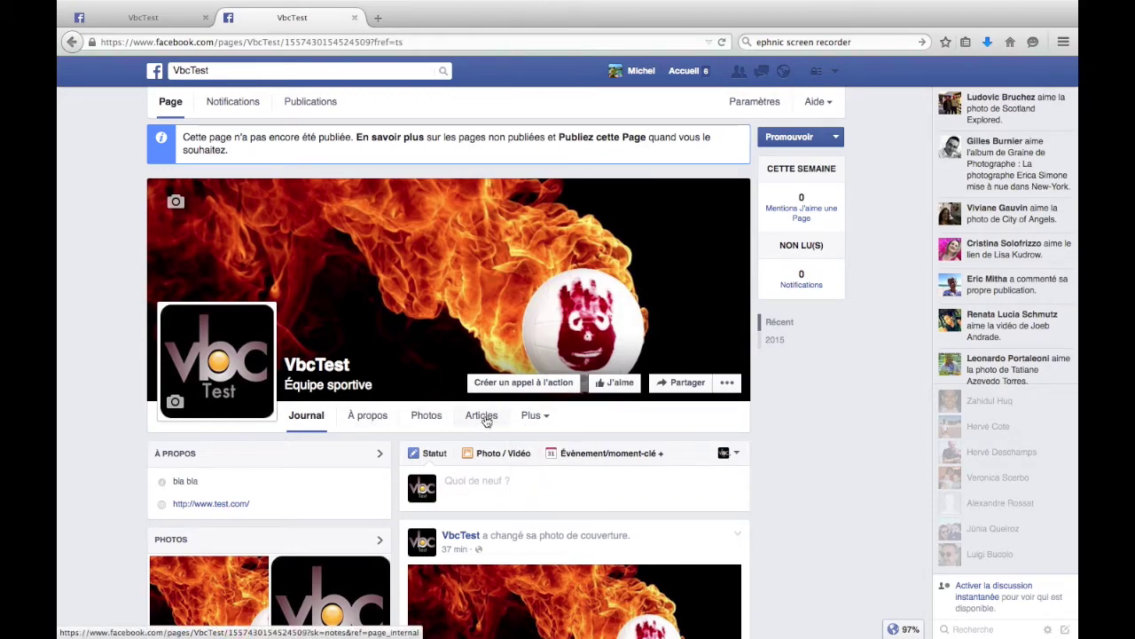
pyautogui.click(549, 417)
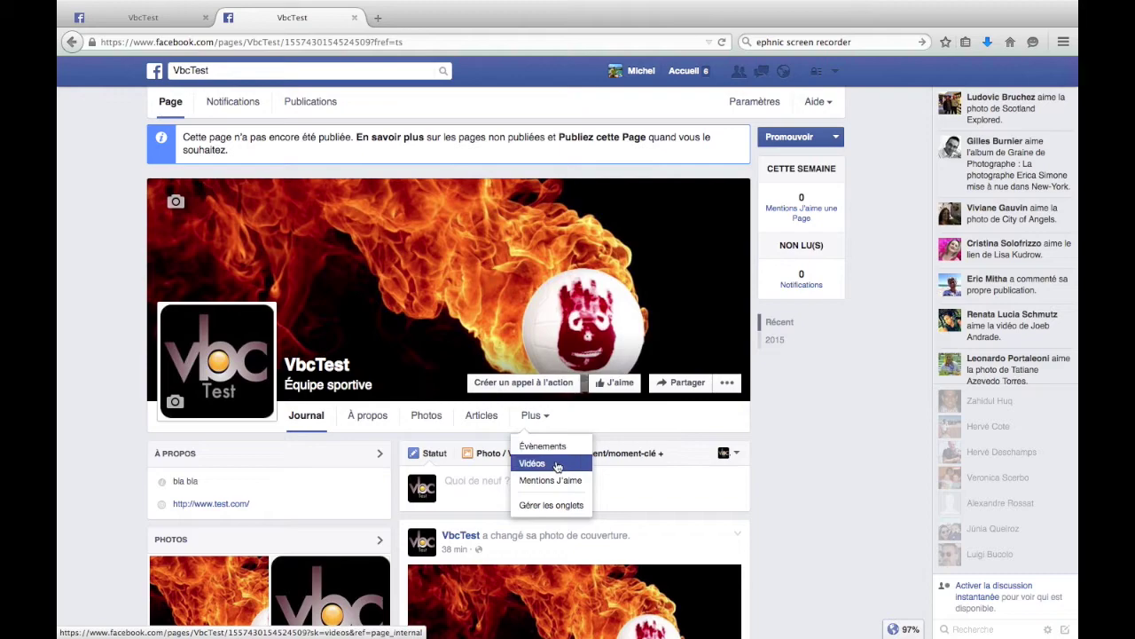
pyautogui.click(599, 428)
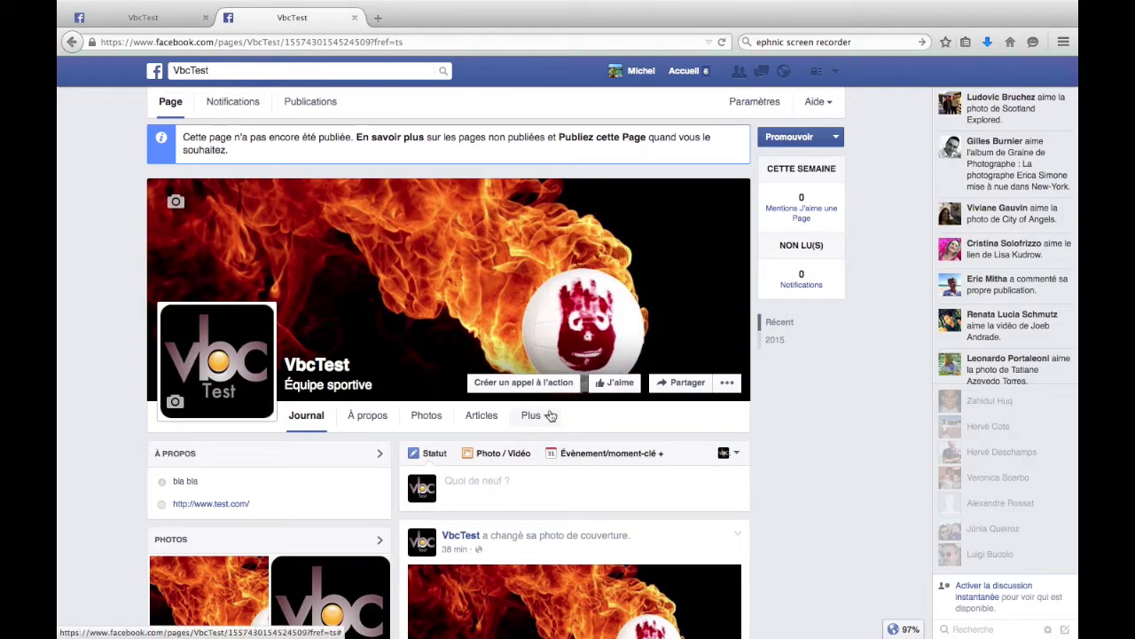
# Step: Look over the timeline's posts and its area for publishing a status, photo, video or event
pyautogui.scroll(-4, 574, 415)
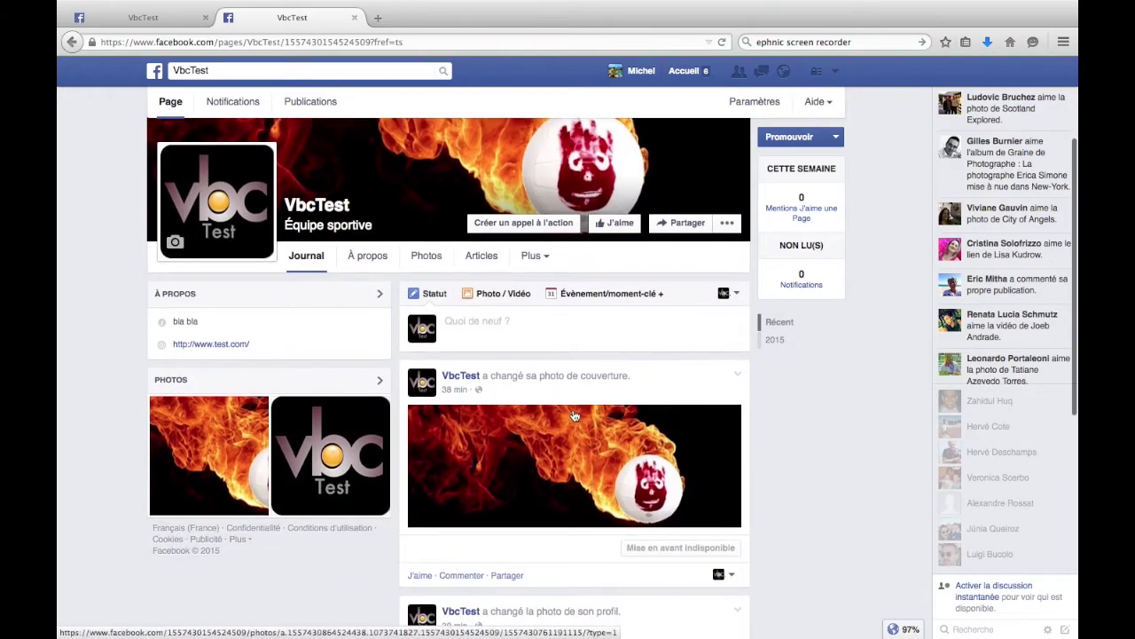
pyautogui.scroll(1, 573, 415)
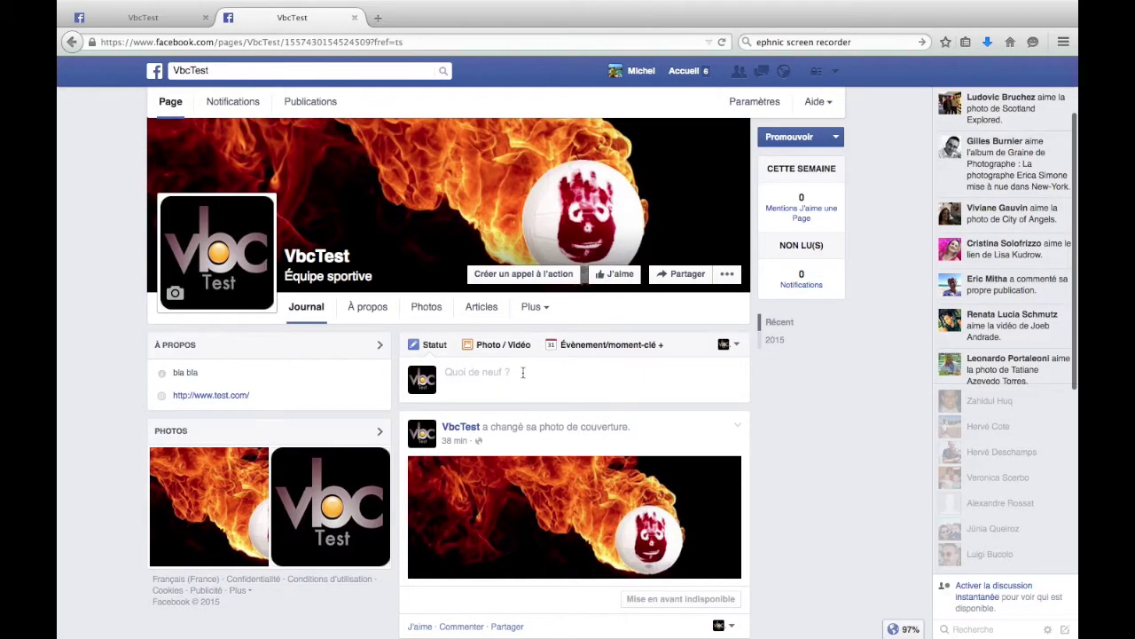
pyautogui.scroll(1, 540, 374)
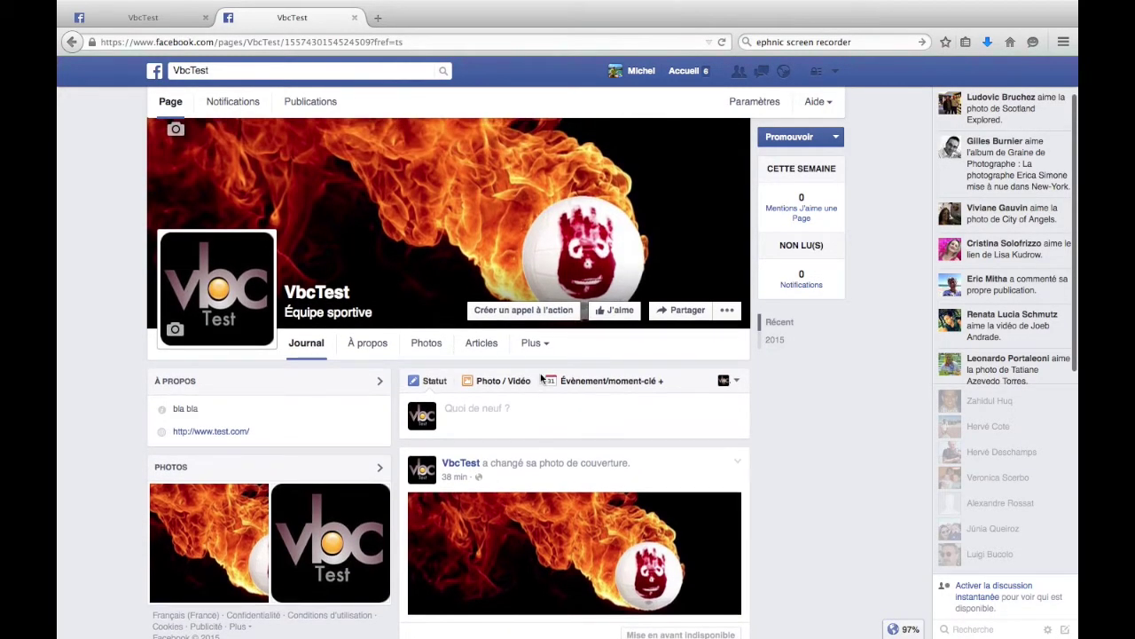
pyautogui.scroll(1, 529, 423)
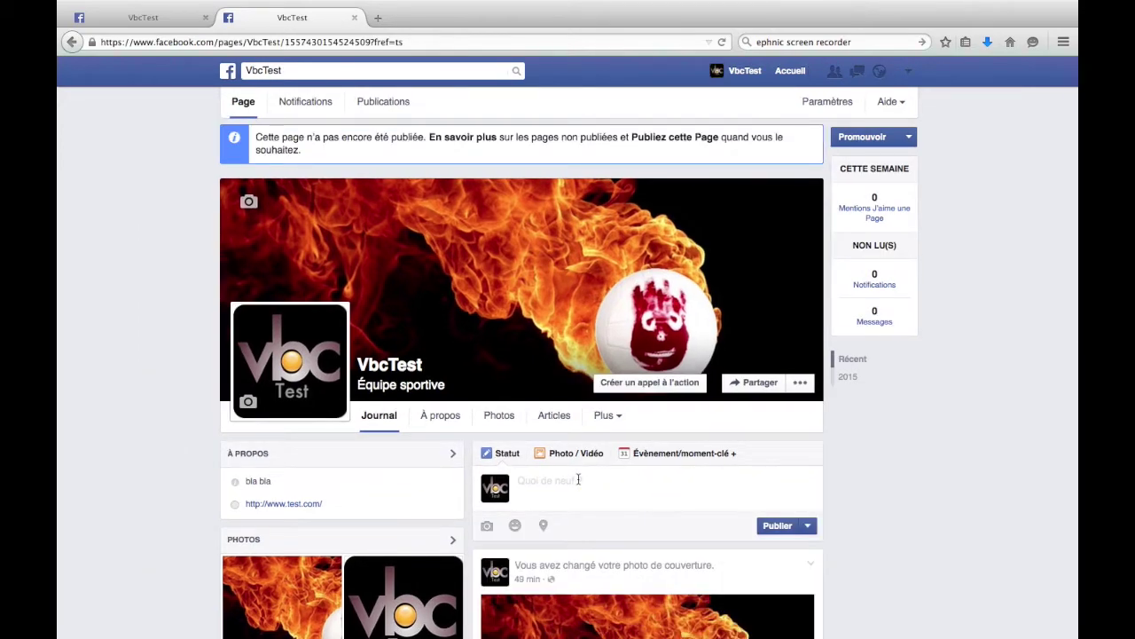
pyautogui.write('fgjgfof dhdh')
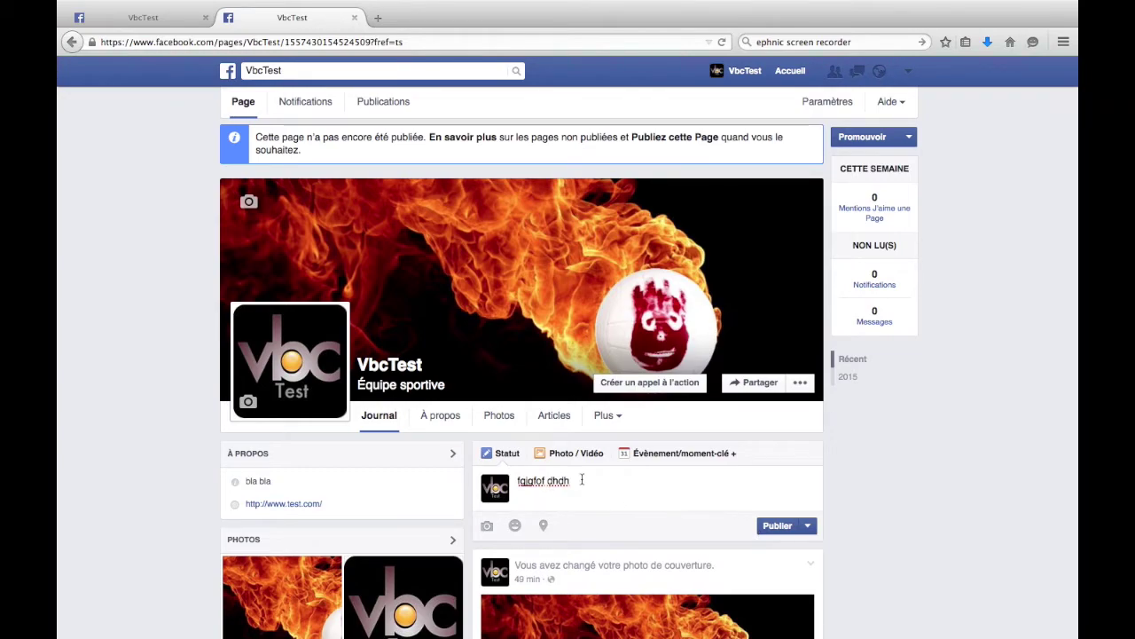
pyautogui.moveTo(582, 480); pyautogui.dragTo(512, 481)
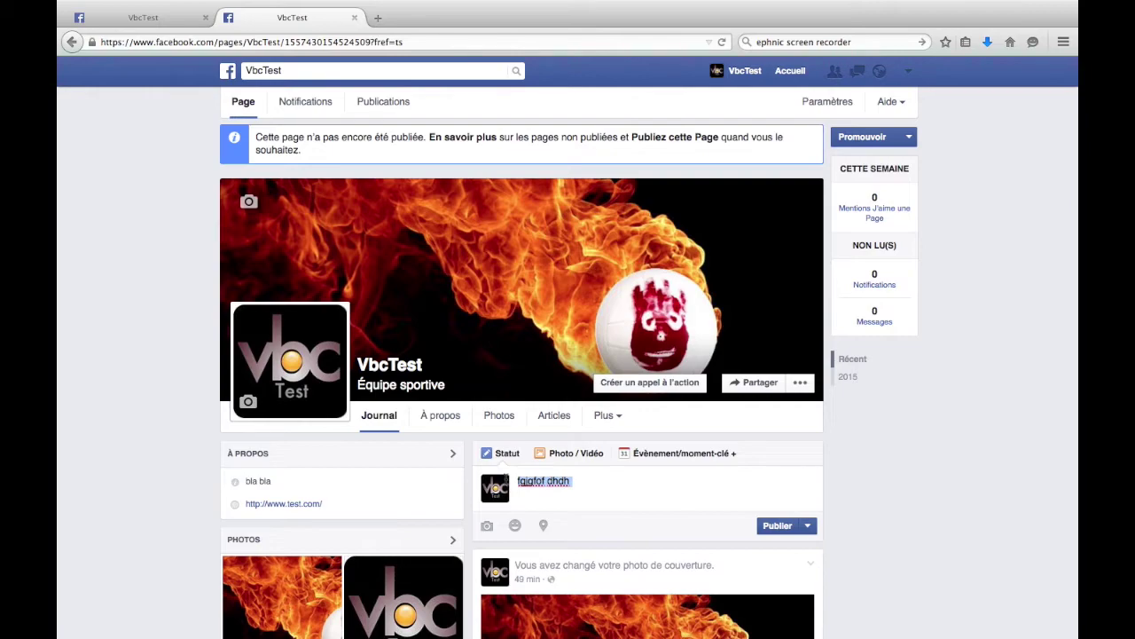
pyautogui.write('www.google.ch')
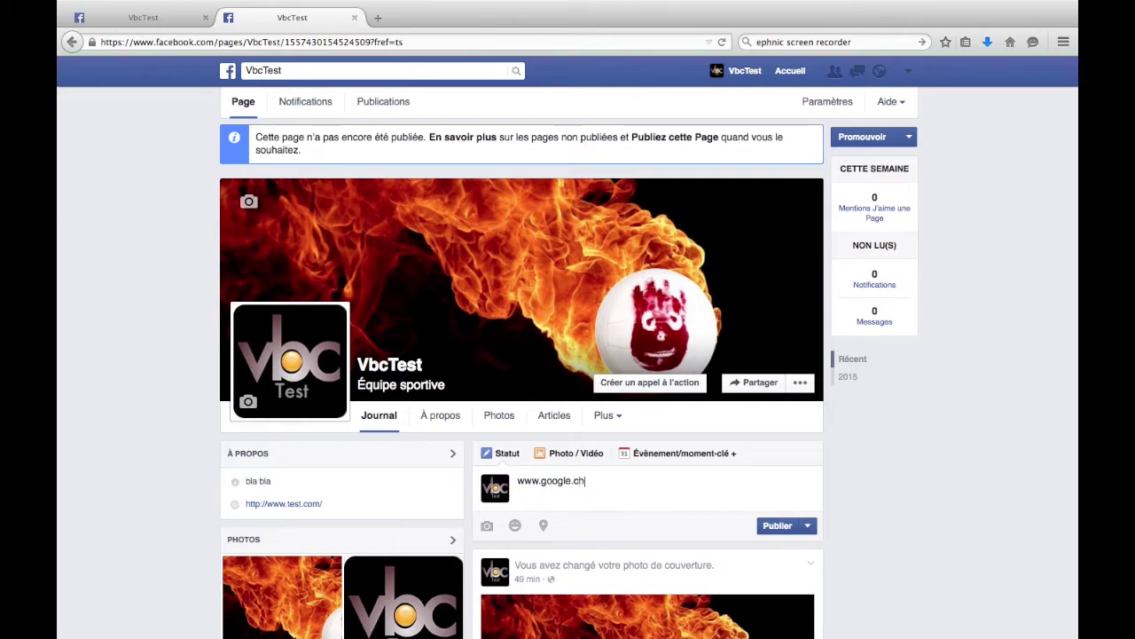
pyautogui.press('Return')
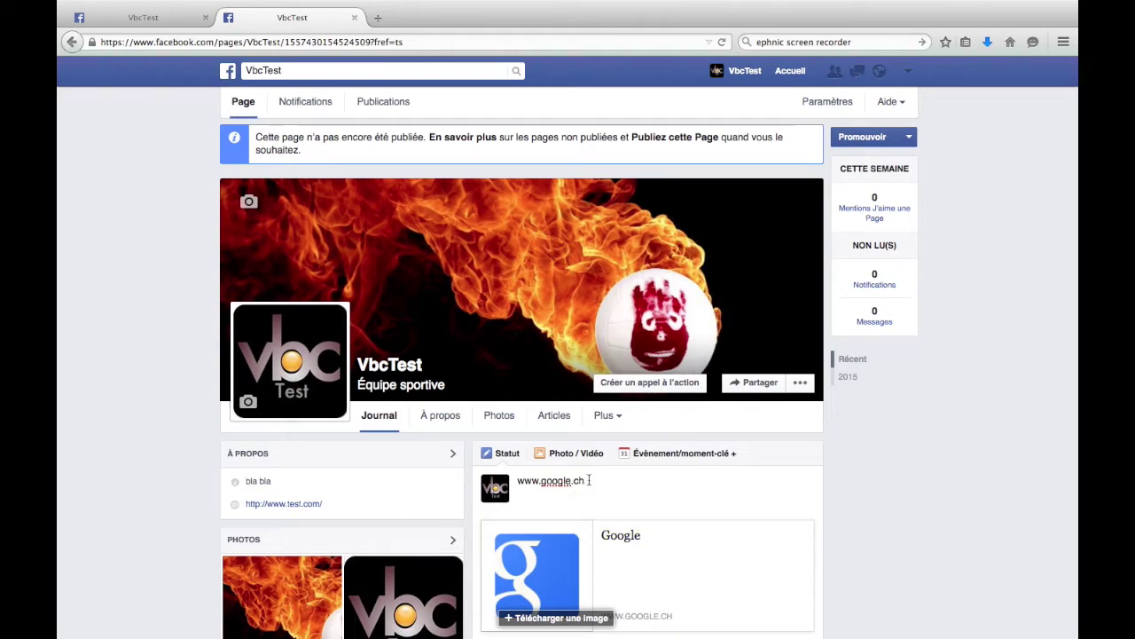
pyautogui.moveTo(587, 480); pyautogui.dragTo(497, 485)
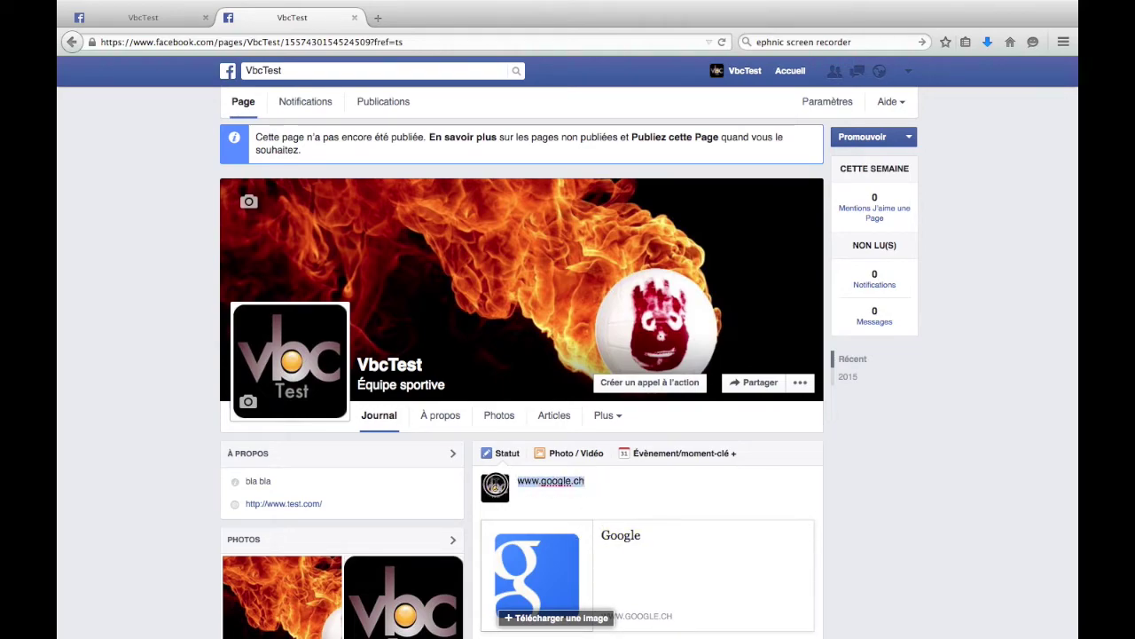
pyautogui.press('BackSpace')
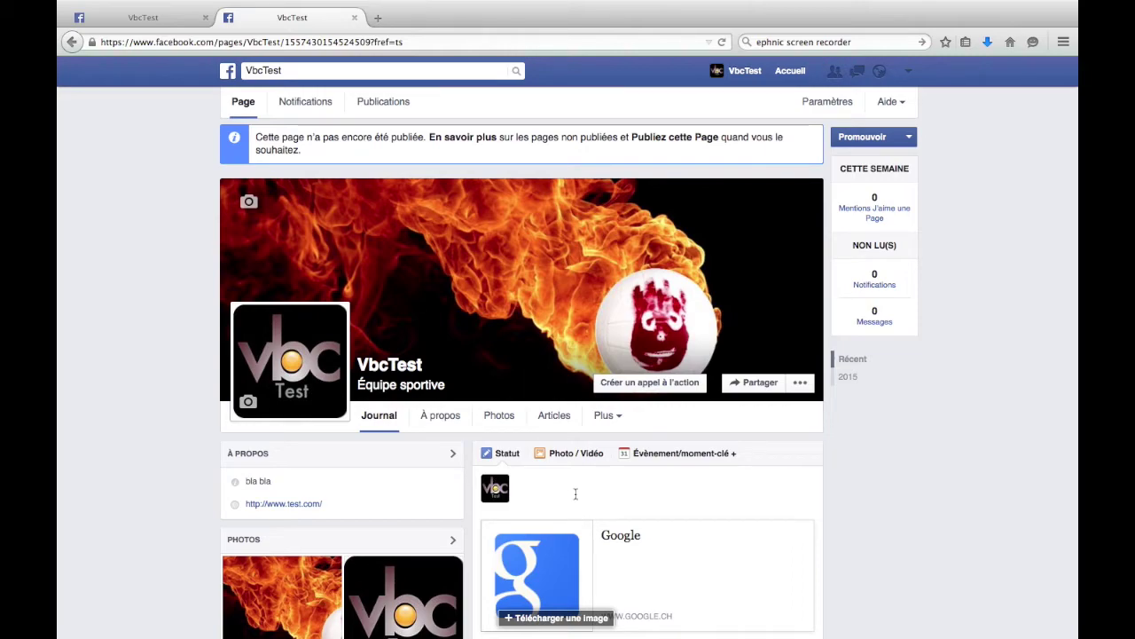
pyautogui.scroll(-2, 567, 497)
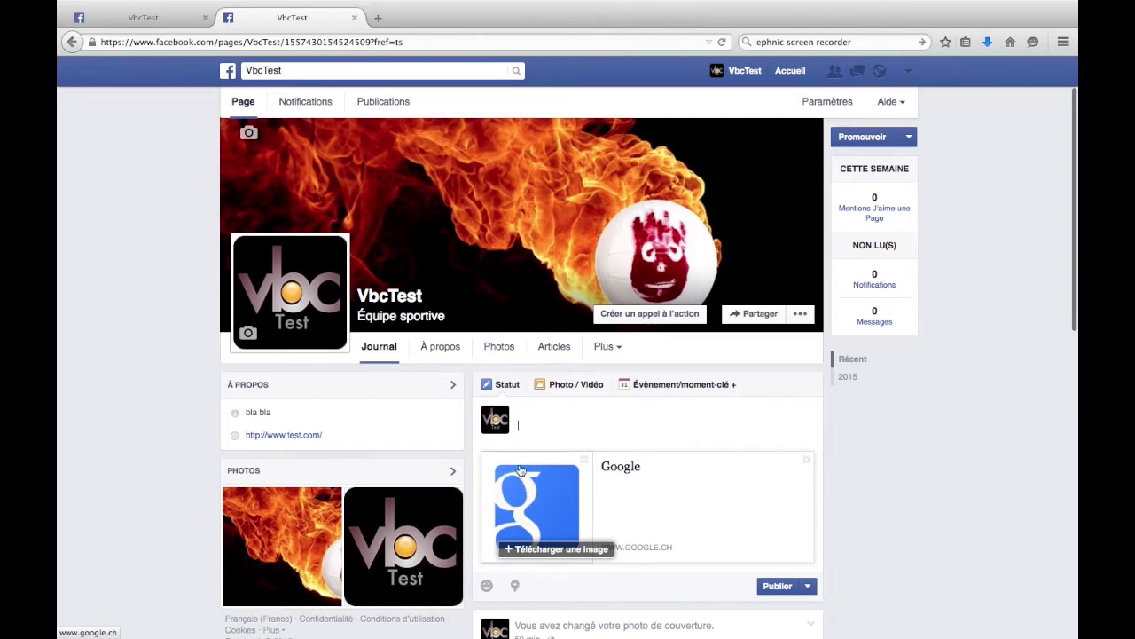
pyautogui.click(530, 412)
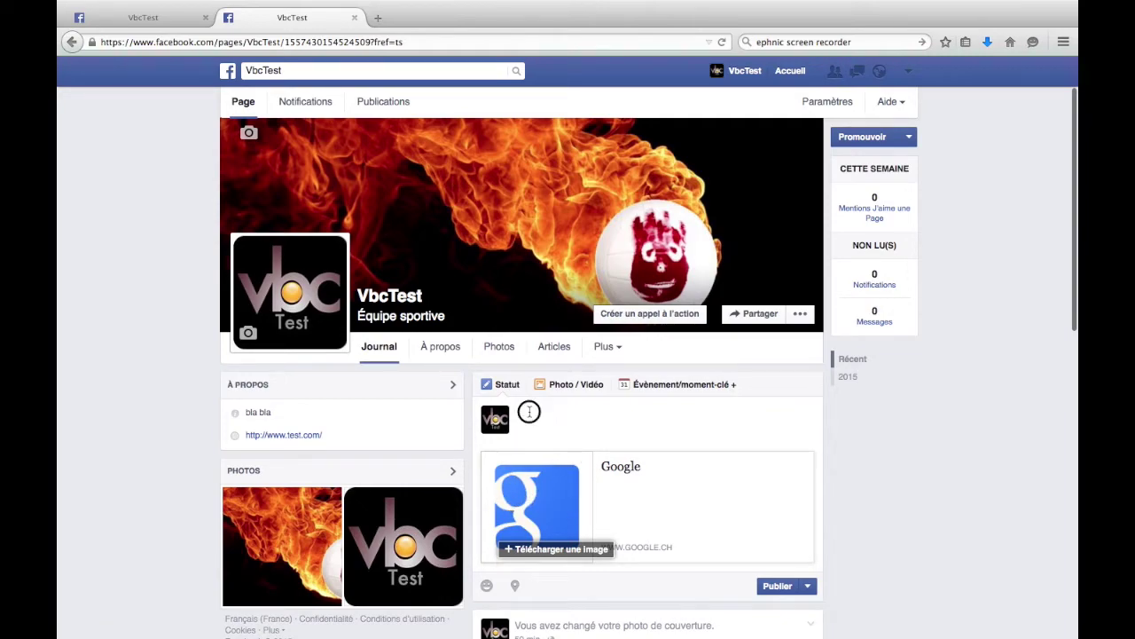
# Step: Open the page's Photos section from the timeline, acting as VbcTest
pyautogui.scroll(2, 571, 412)
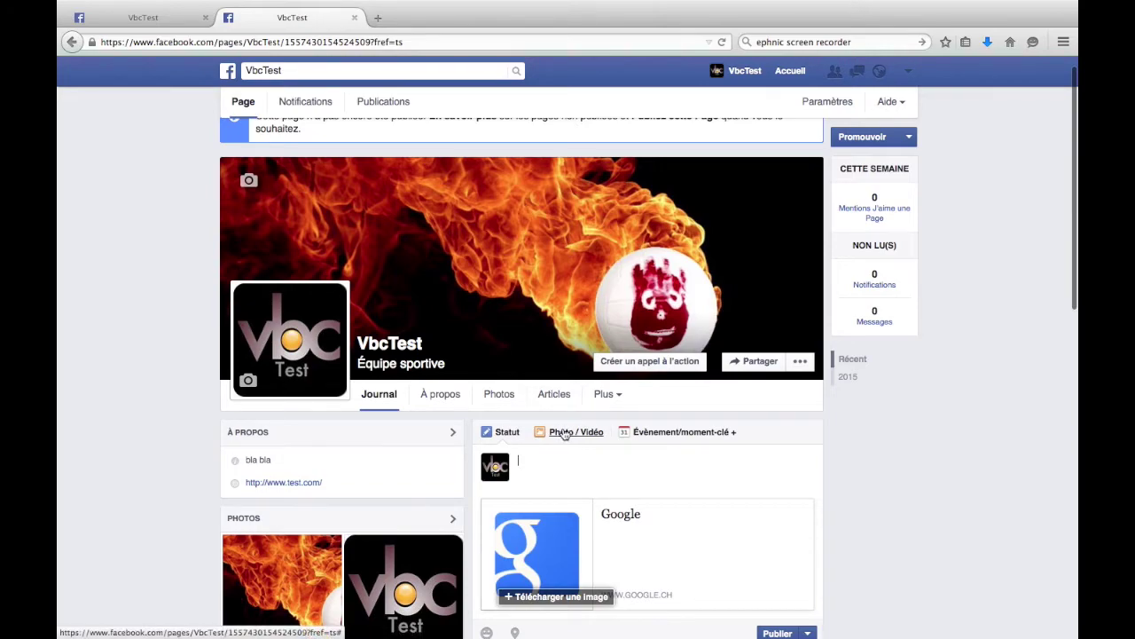
pyautogui.click(498, 394)
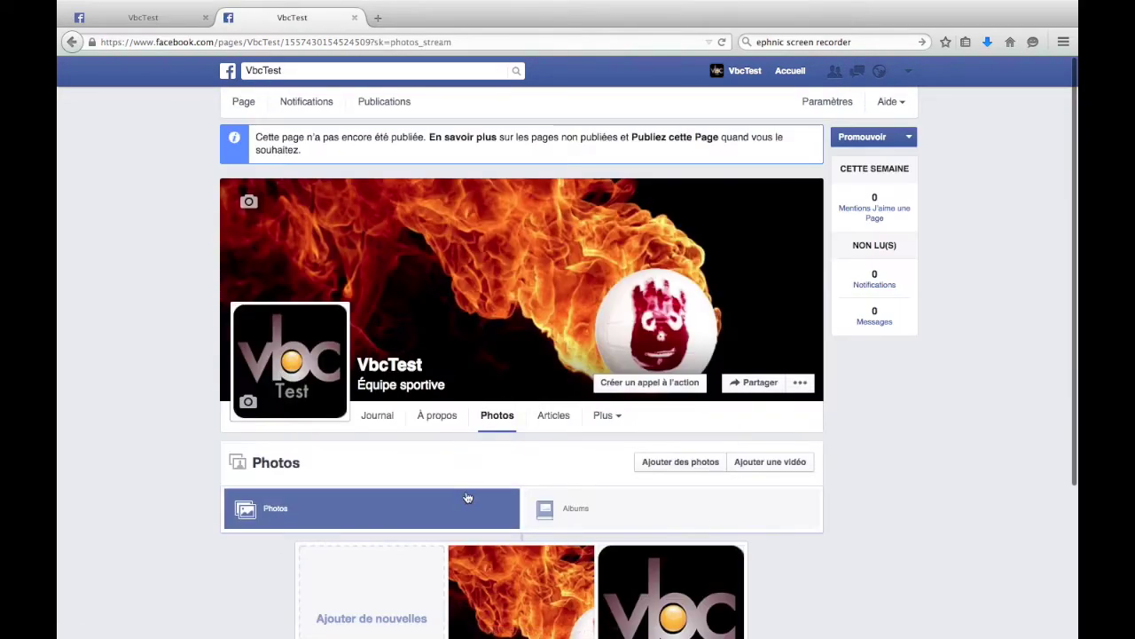
# Step: Look over the page's photos, open its Articles section and start writing a new article
pyautogui.scroll(-3, 468, 497)
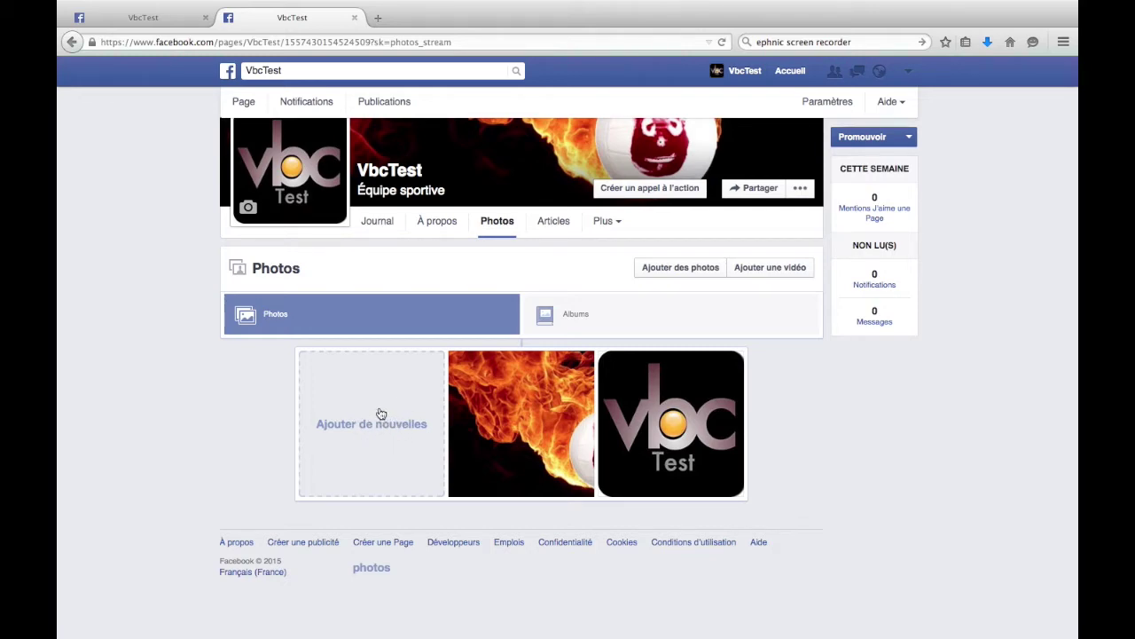
pyautogui.scroll(2, 380, 413)
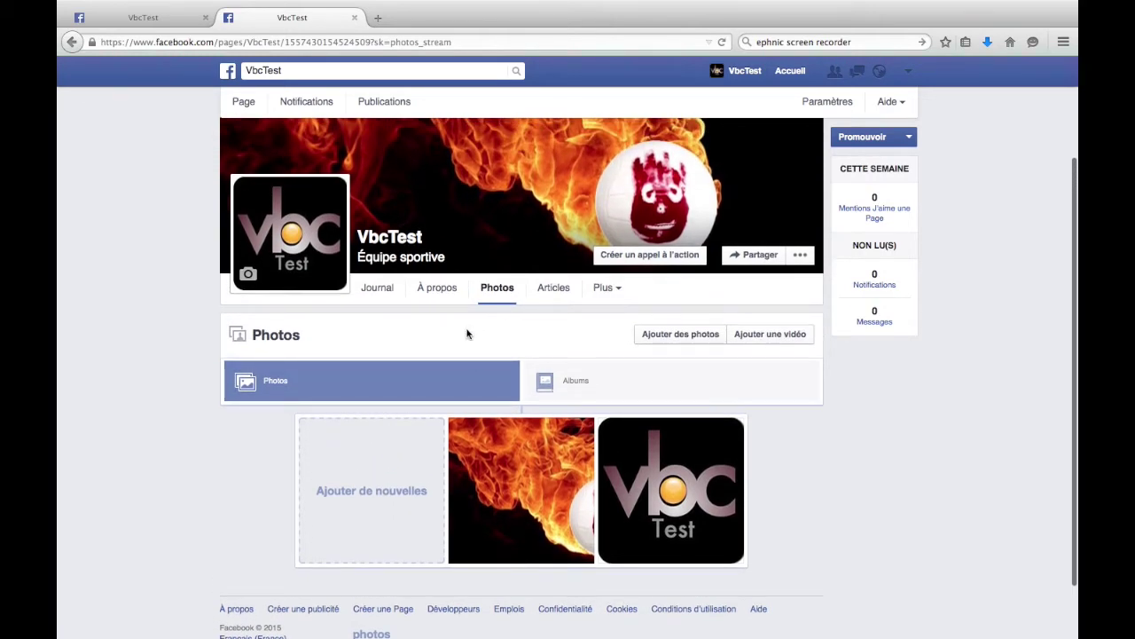
pyautogui.click(552, 289)
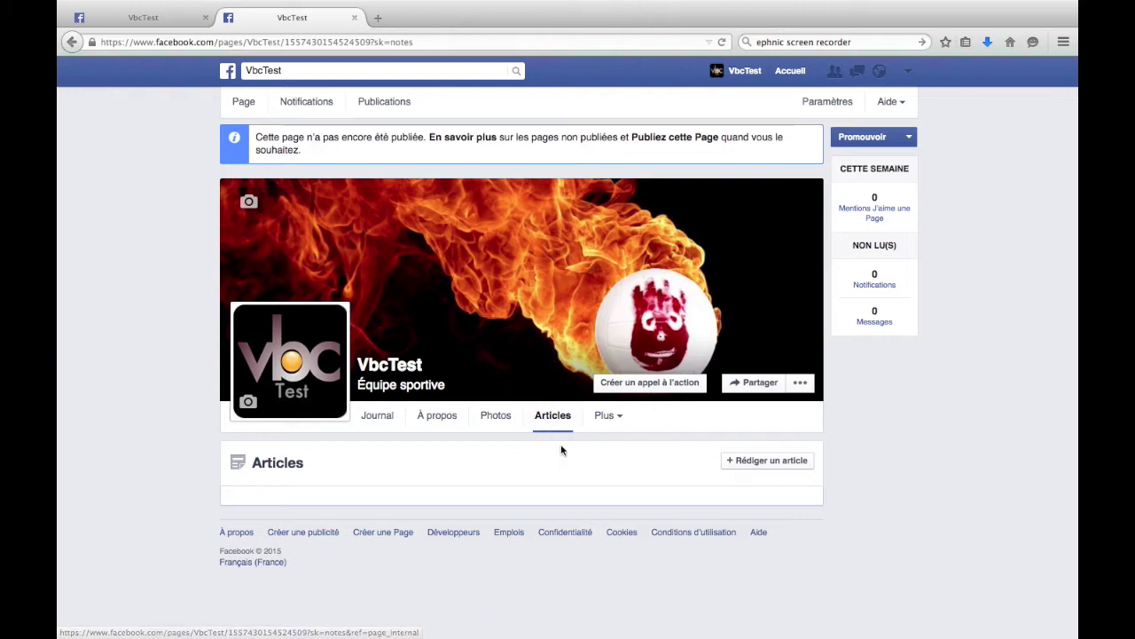
pyautogui.click(745, 461)
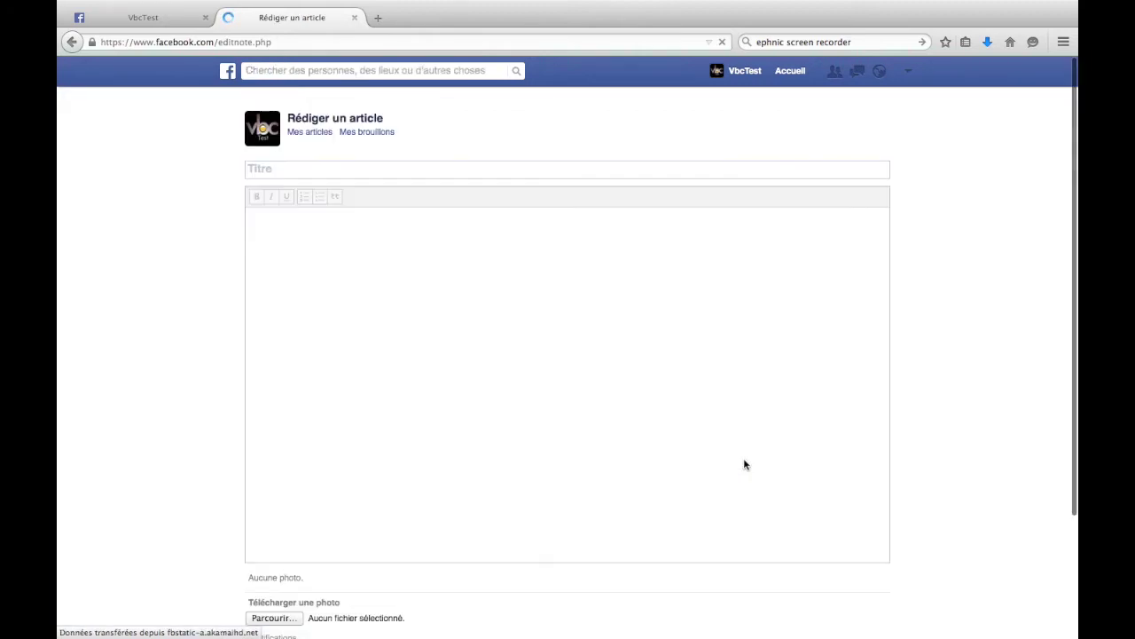
# Step: Title the article "titre ici" and enter the trial body text "ahfghfghgf" and "fgsh fgh gfs fgsfg" on separate lines
pyautogui.click(326, 167)
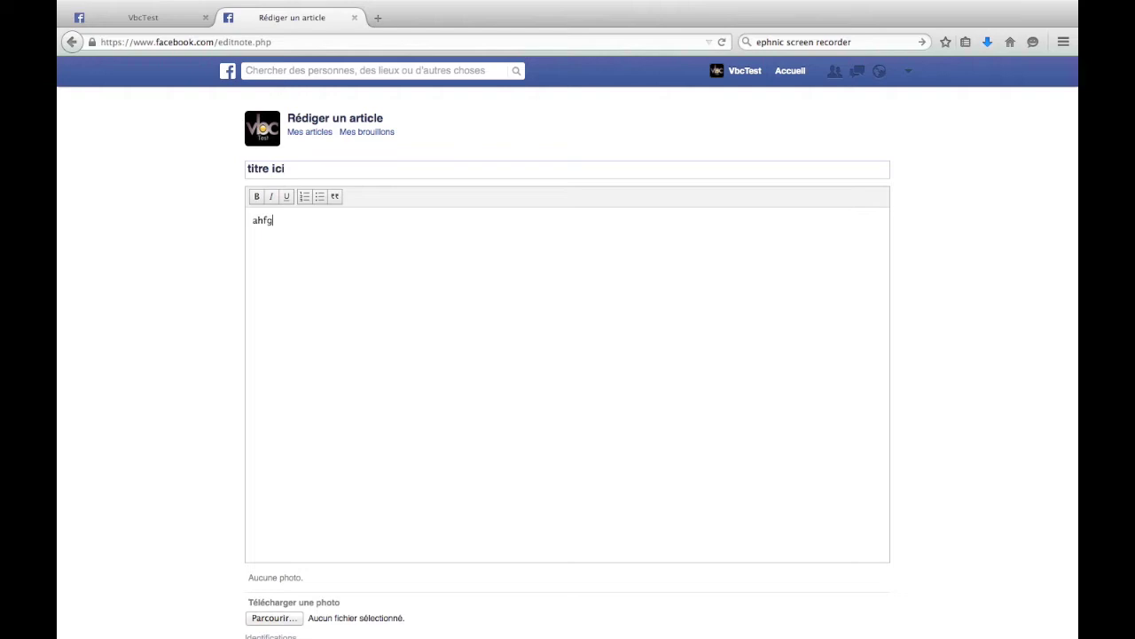
pyautogui.write('hfghgf fgsh fgh gfs f')
pyautogui.click(302, 220)
pyautogui.press('Return')
# Step: Make the body's first line bold and turn its second line into a numbered list
pyautogui.moveTo(308, 223); pyautogui.dragTo(243, 221)
pyautogui.click(260, 202)
pyautogui.moveTo(335, 243); pyautogui.dragTo(244, 243)
pyautogui.click(307, 199)
# Step: Add the items "sfghfsgh", "fgh" and "fgh" to the numbered list, and end the list
pyautogui.click(372, 255)
pyautogui.write('sfghfsgh')
pyautogui.press('Return')
pyautogui.write('fgh')
pyautogui.press('Return')
pyautogui.write('fgh')
pyautogui.press('Return')
pyautogui.press('Return')
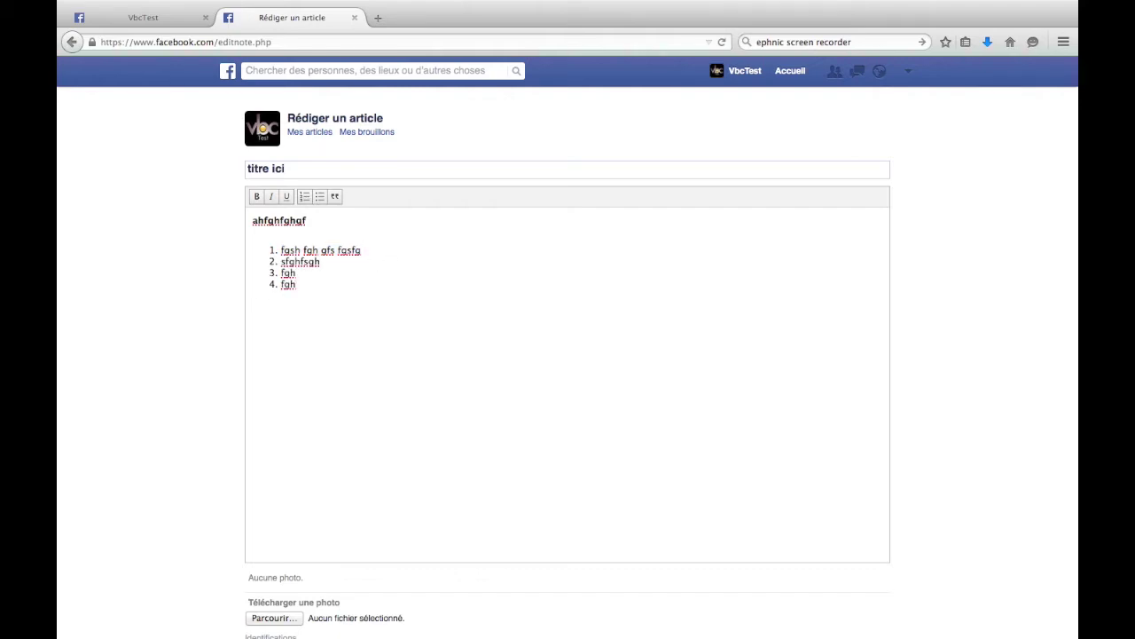
# Step: Upload the picture VBCTest01.jpg from the VBCTest folder to the article
pyautogui.click(275, 618)
pyautogui.click(374, 163)
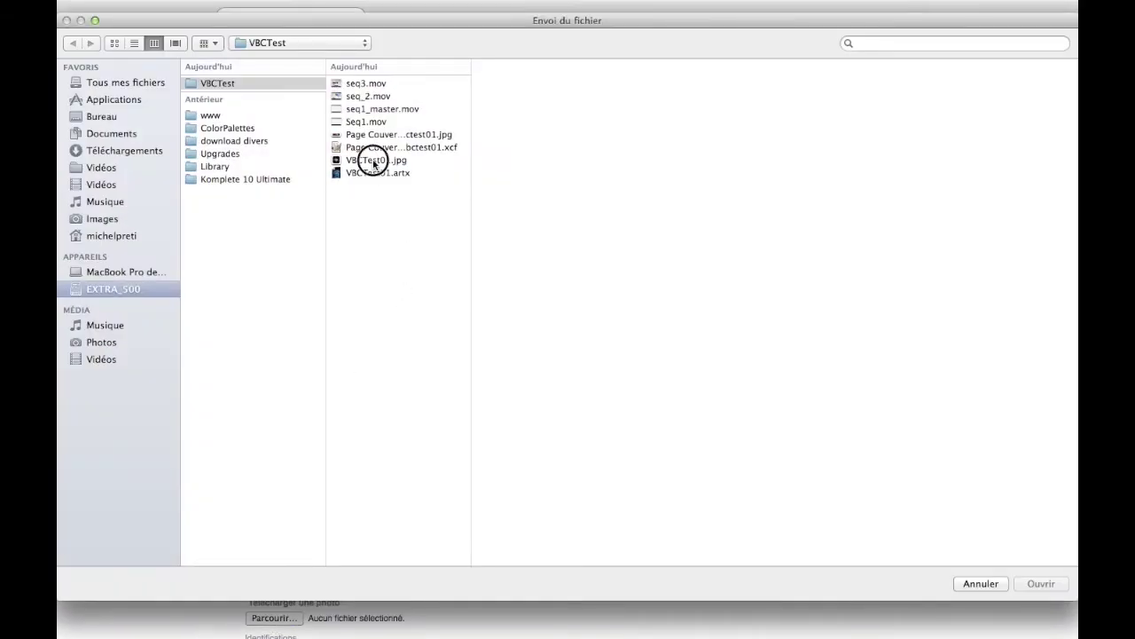
pyautogui.click(1018, 584)
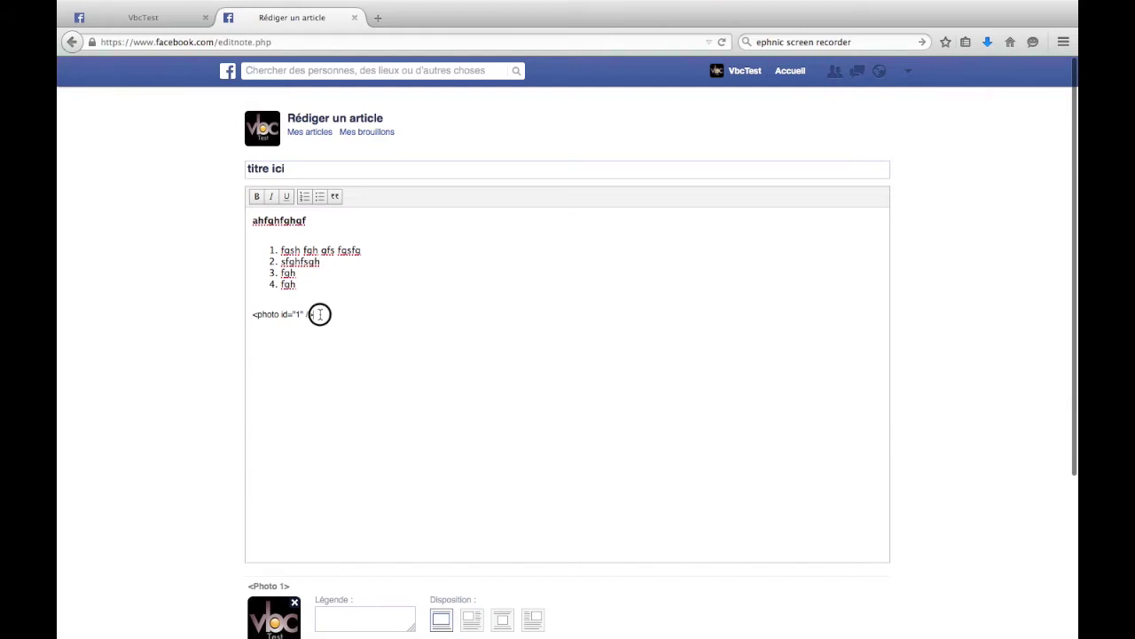
# Step: Move the <photo id="1" /> tag from the end of the article to its own line above the bold text
pyautogui.moveTo(319, 314); pyautogui.dragTo(251, 314)
pyautogui.press('super+c')
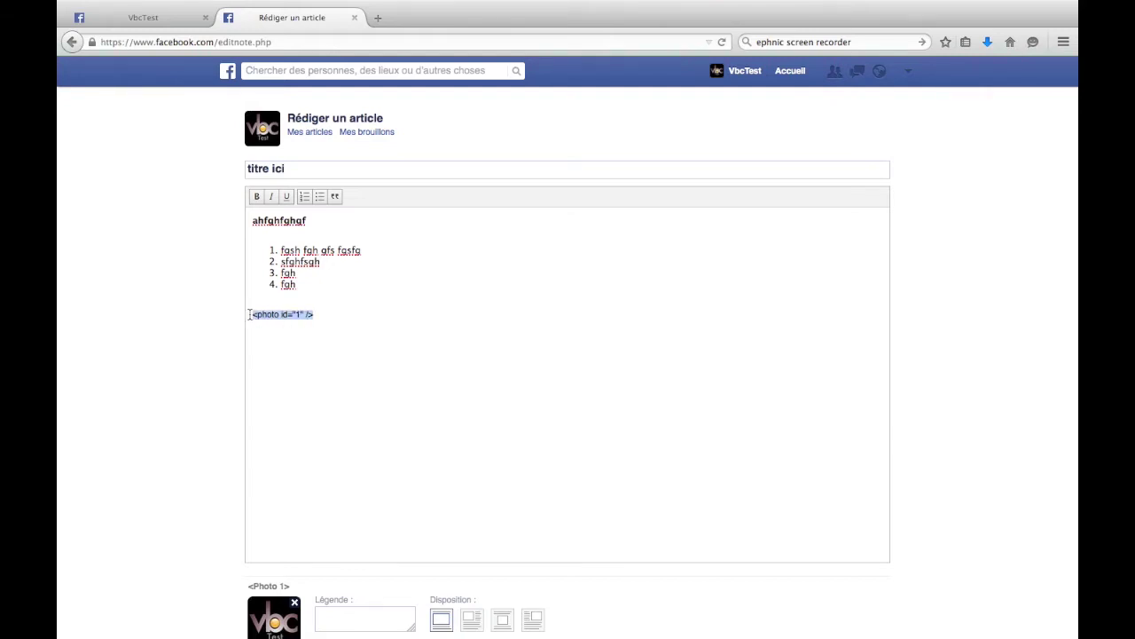
pyautogui.press('BackSpace')
pyautogui.click(248, 220)
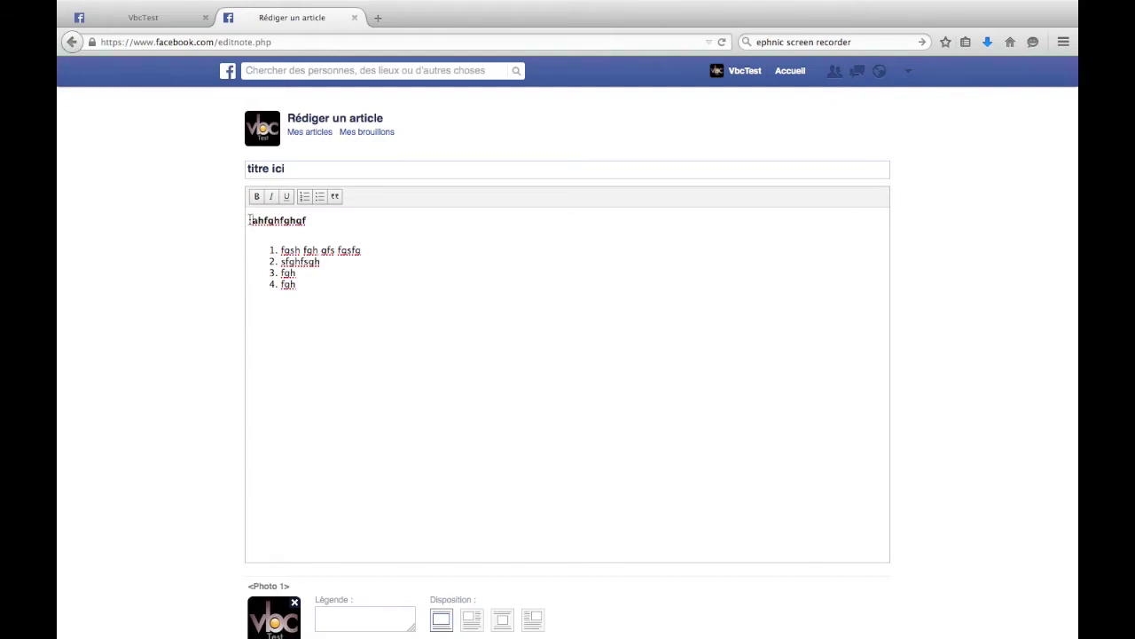
pyautogui.press('Return')
pyautogui.press('Up')
pyautogui.press('super+v')
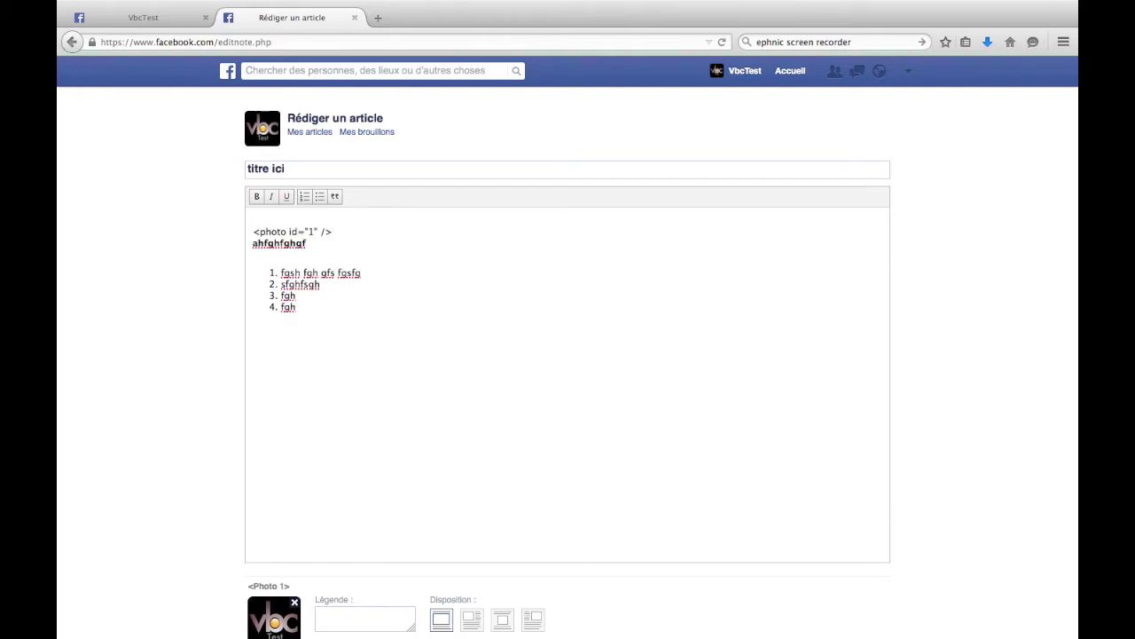
pyautogui.press('BackSpace')
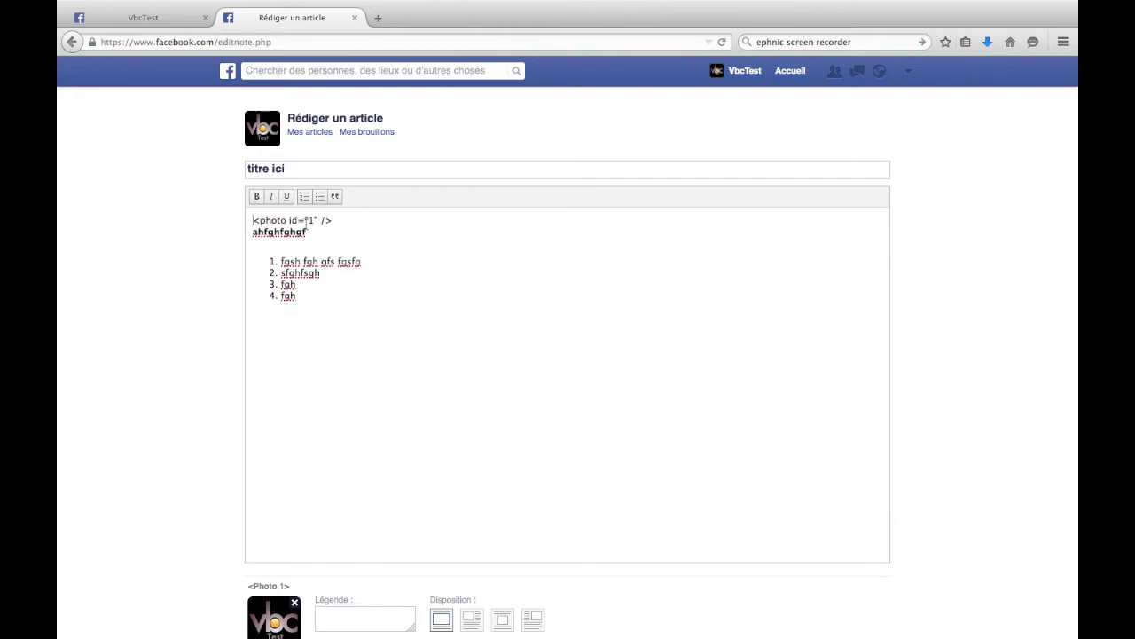
# Step: Check the article's text and photo layout options, save it as a draft and open its preview
pyautogui.scroll(-2, 327, 299)
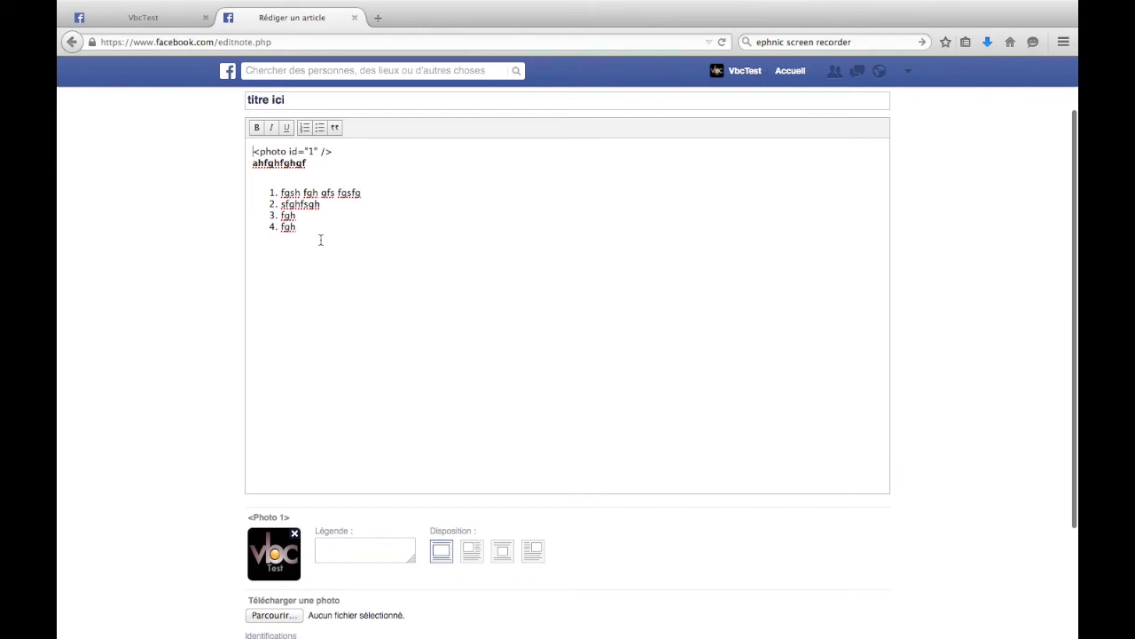
pyautogui.scroll(-2, 393, 504)
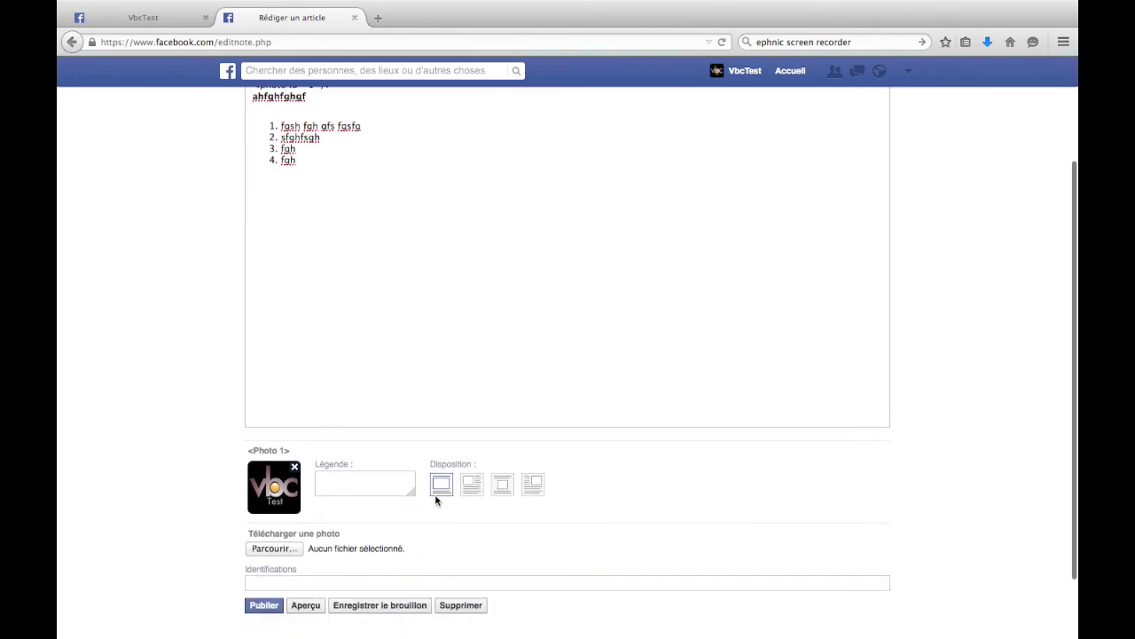
pyautogui.scroll(3, 310, 306)
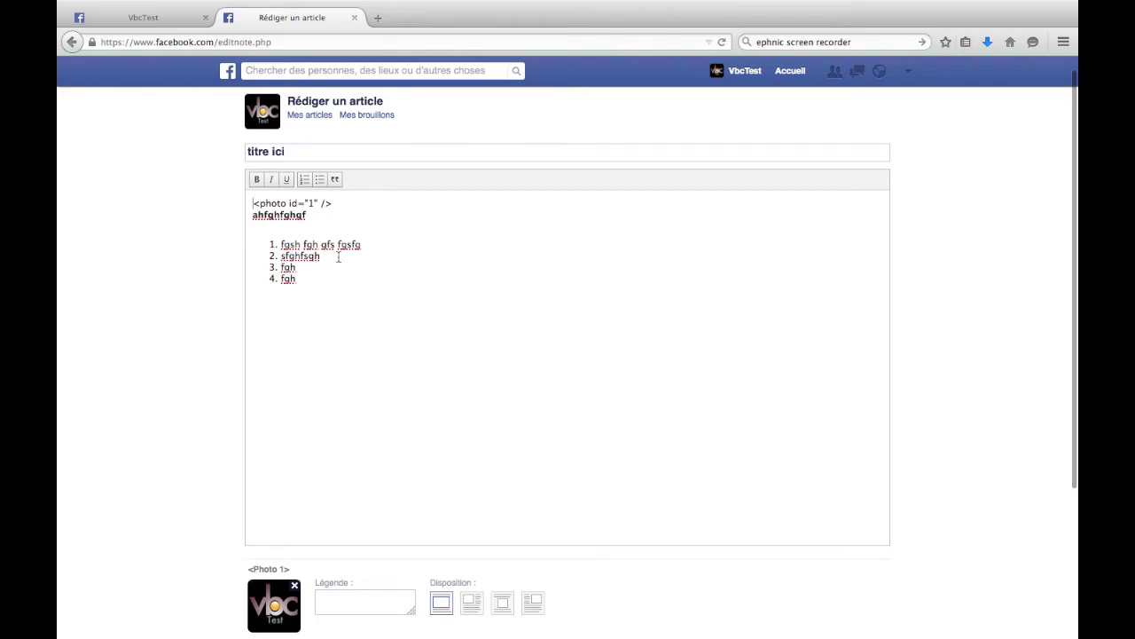
pyautogui.scroll(-1, 322, 377)
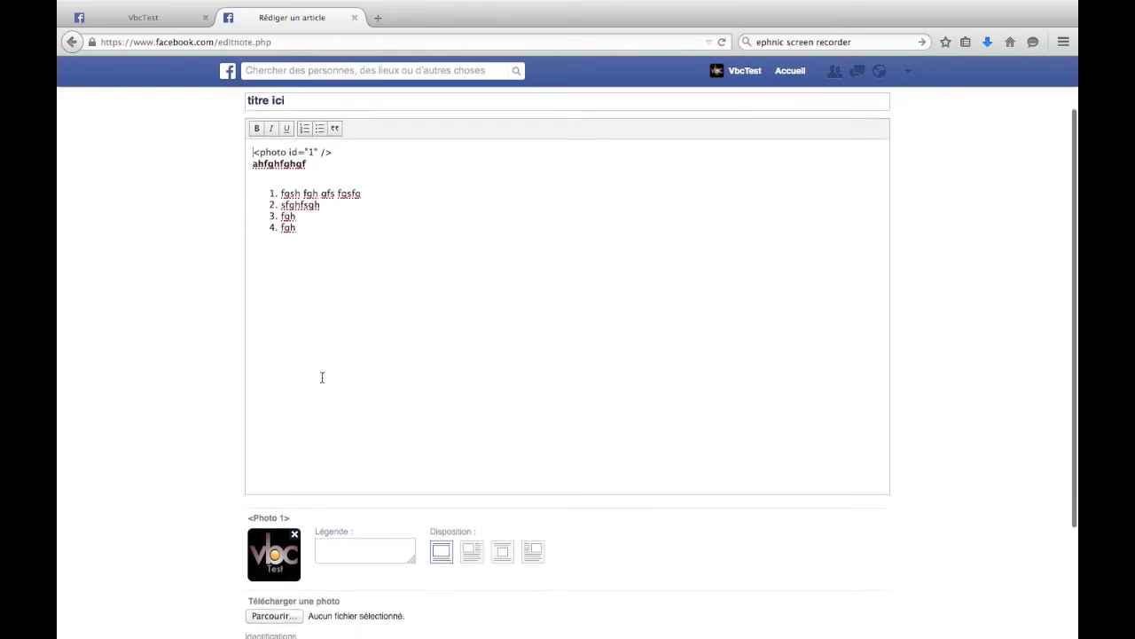
pyautogui.scroll(-2, 312, 409)
pyautogui.scroll(3, 332, 346)
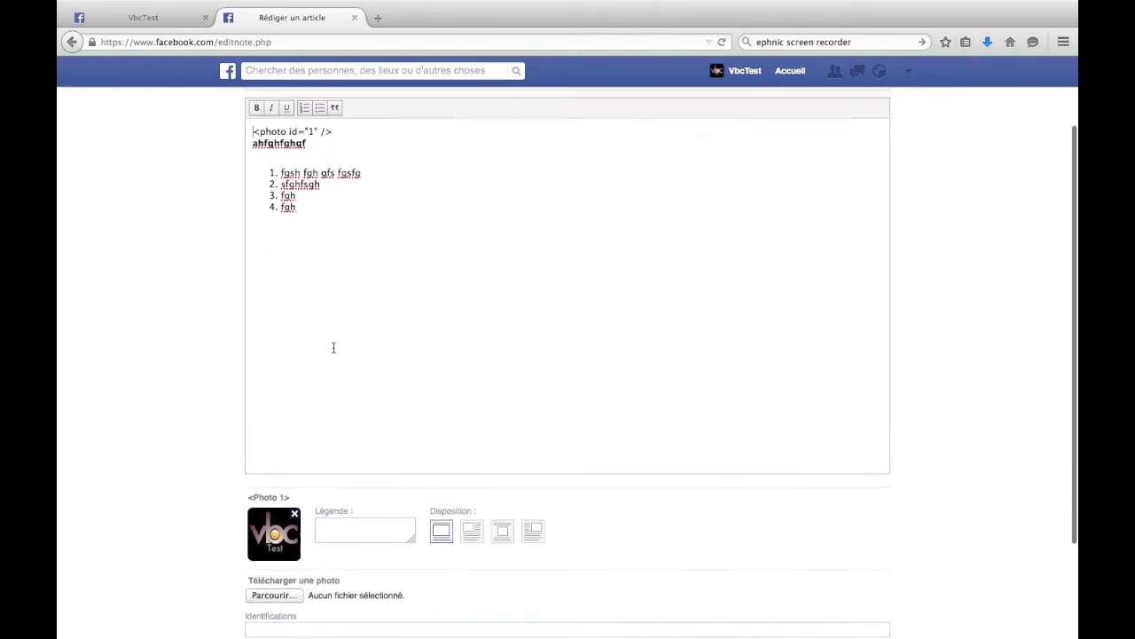
pyautogui.scroll(-3, 364, 395)
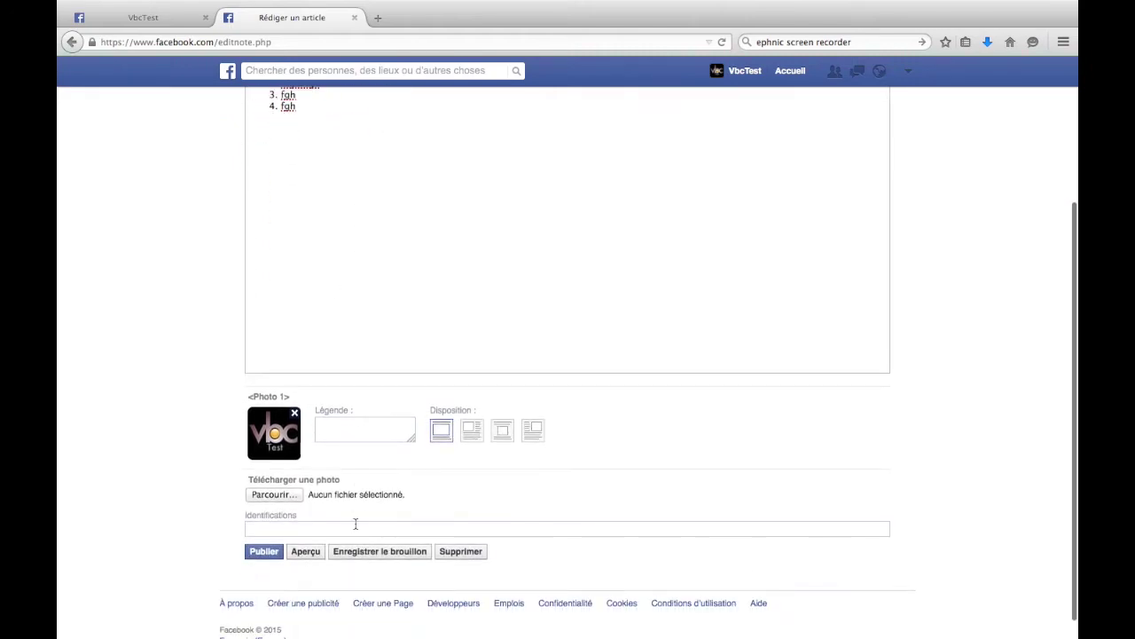
pyautogui.click(358, 554)
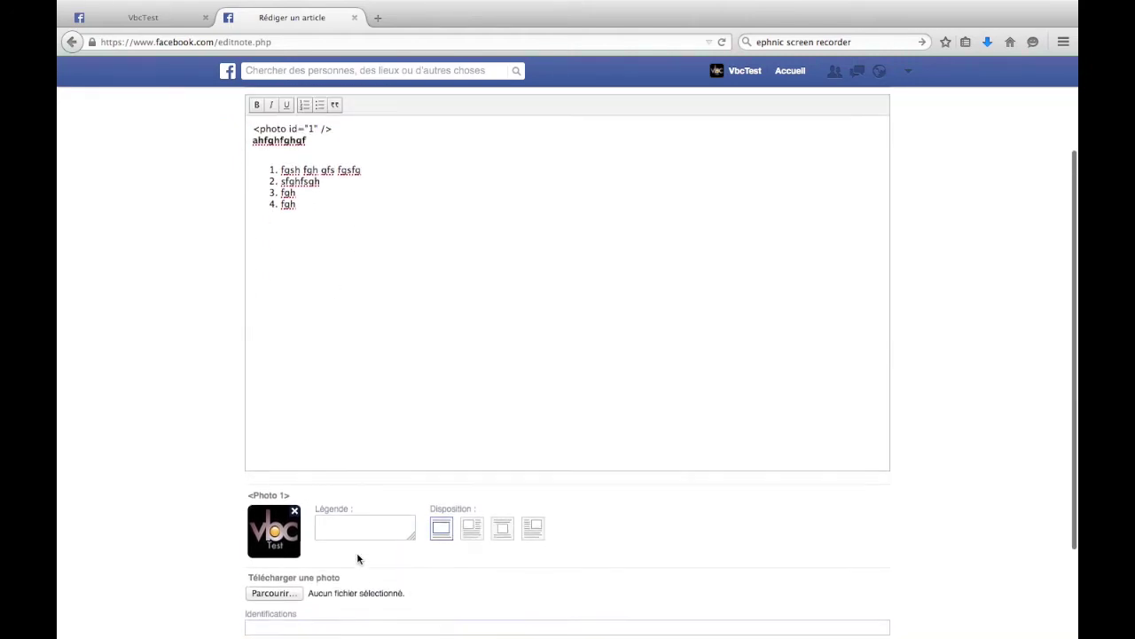
pyautogui.click(305, 554)
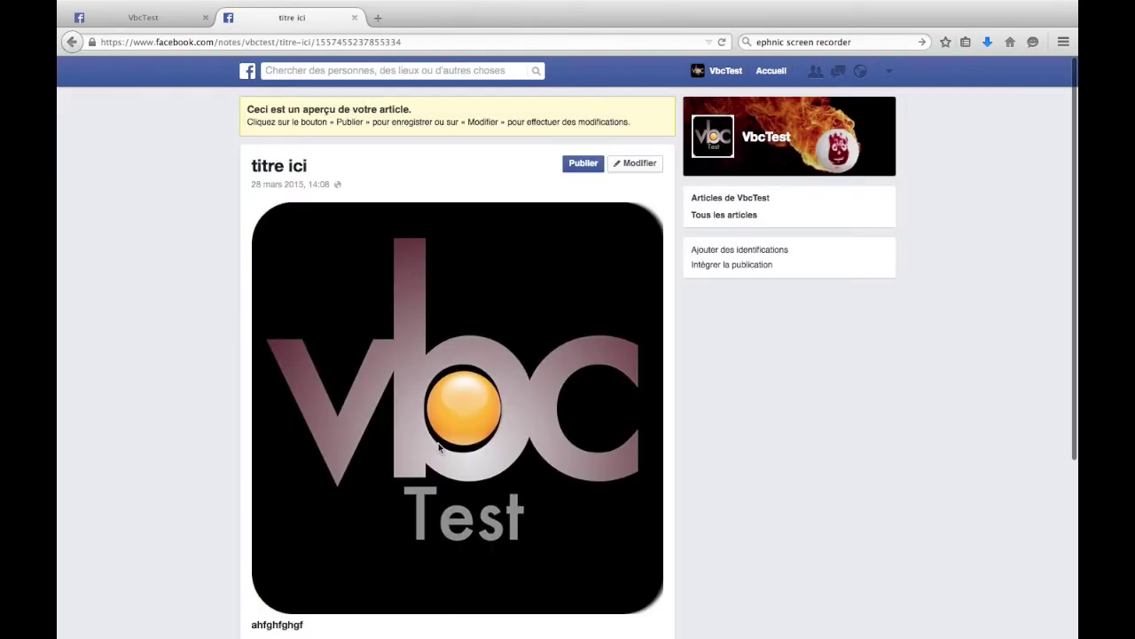
# Step: Examine how the logo picture, bold line and numbered list are laid out in the article preview
pyautogui.scroll(-5, 451, 414)
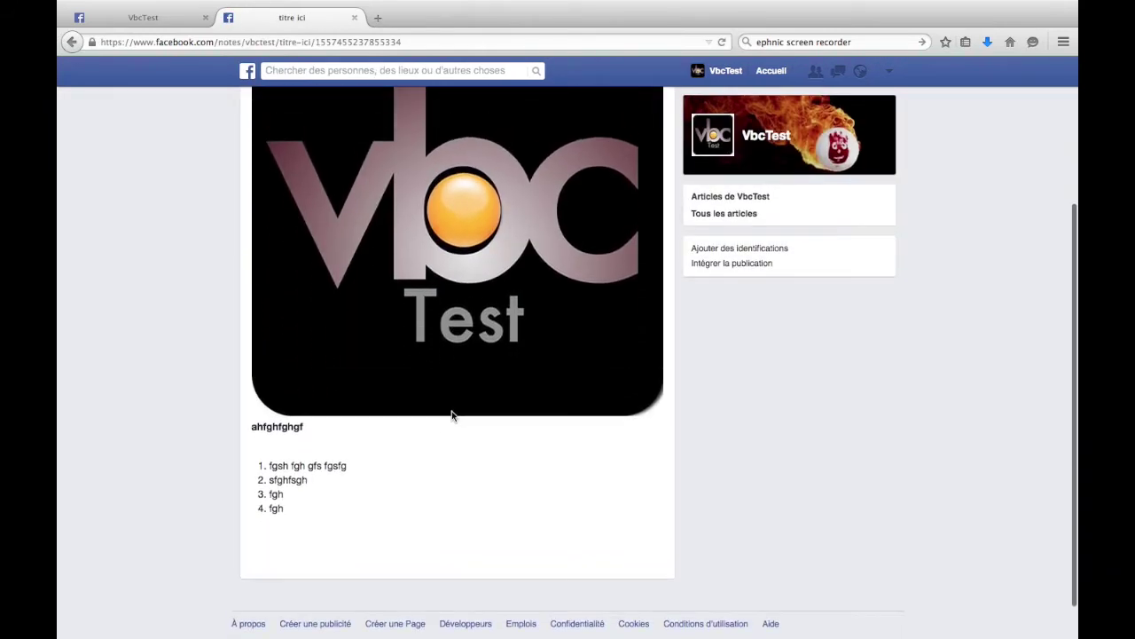
pyautogui.scroll(5, 452, 414)
pyautogui.scroll(-6, 452, 414)
pyautogui.scroll(5, 451, 414)
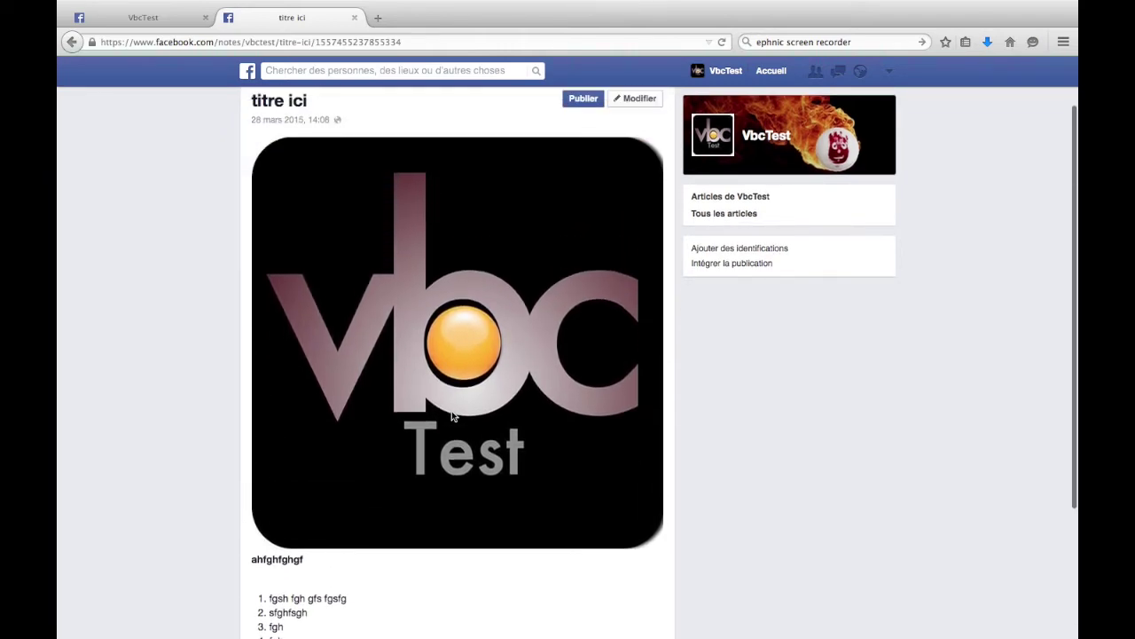
pyautogui.scroll(2, 451, 414)
pyautogui.scroll(-2, 451, 415)
pyautogui.scroll(2, 451, 414)
pyautogui.scroll(-5, 451, 415)
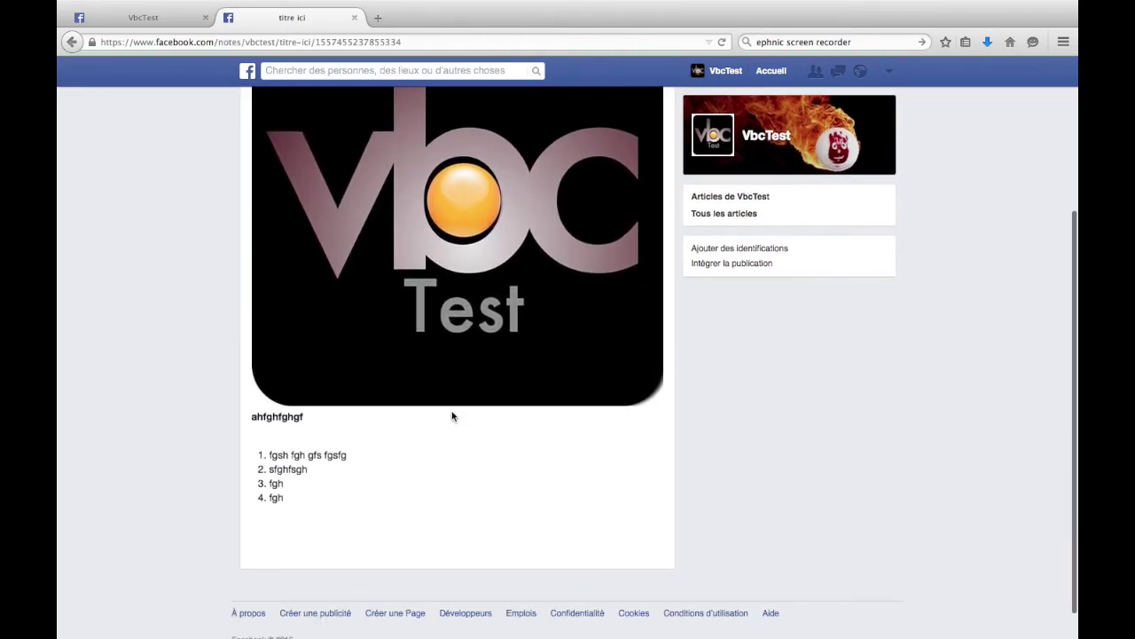
pyautogui.scroll(5, 452, 415)
# Step: Return from the preview to editing the article and save it as a draft
pyautogui.click(631, 163)
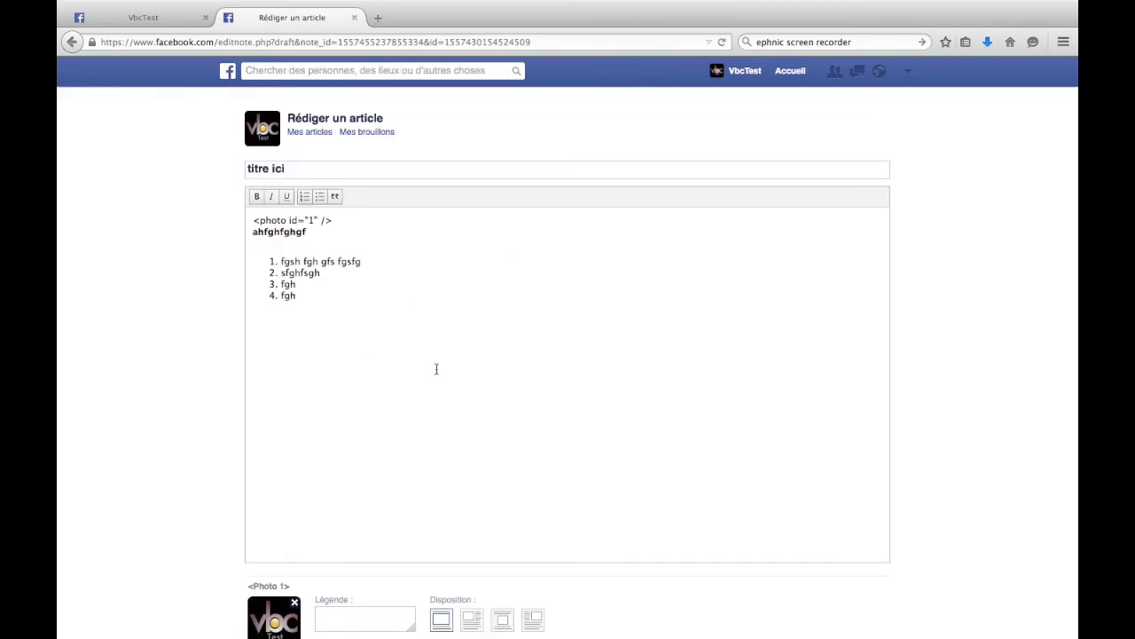
pyautogui.scroll(-5, 436, 369)
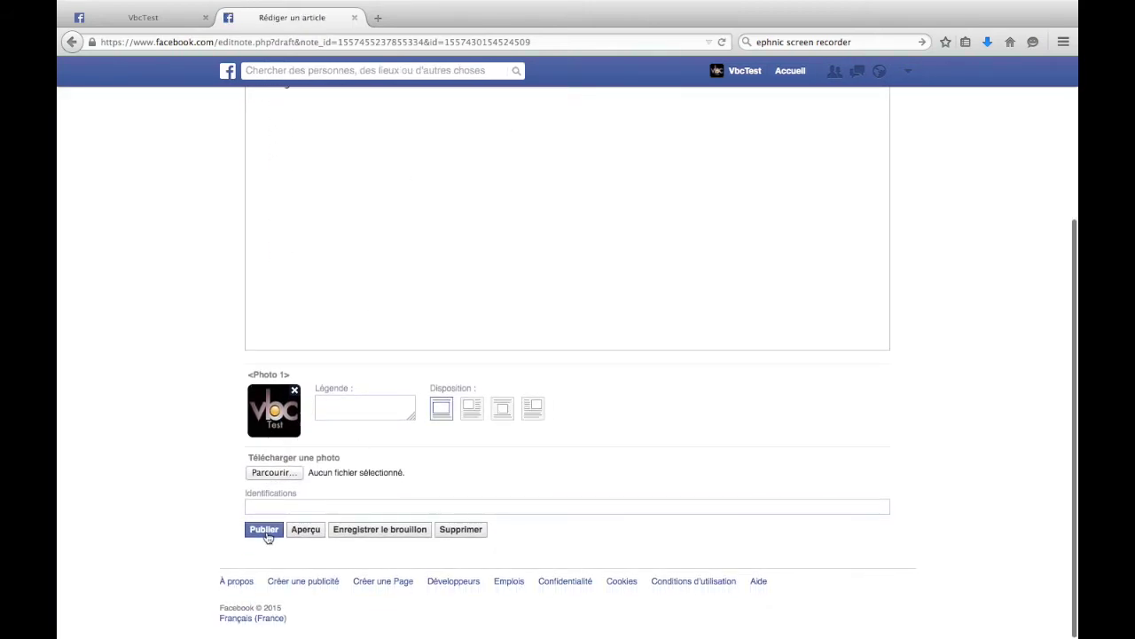
pyautogui.click(354, 532)
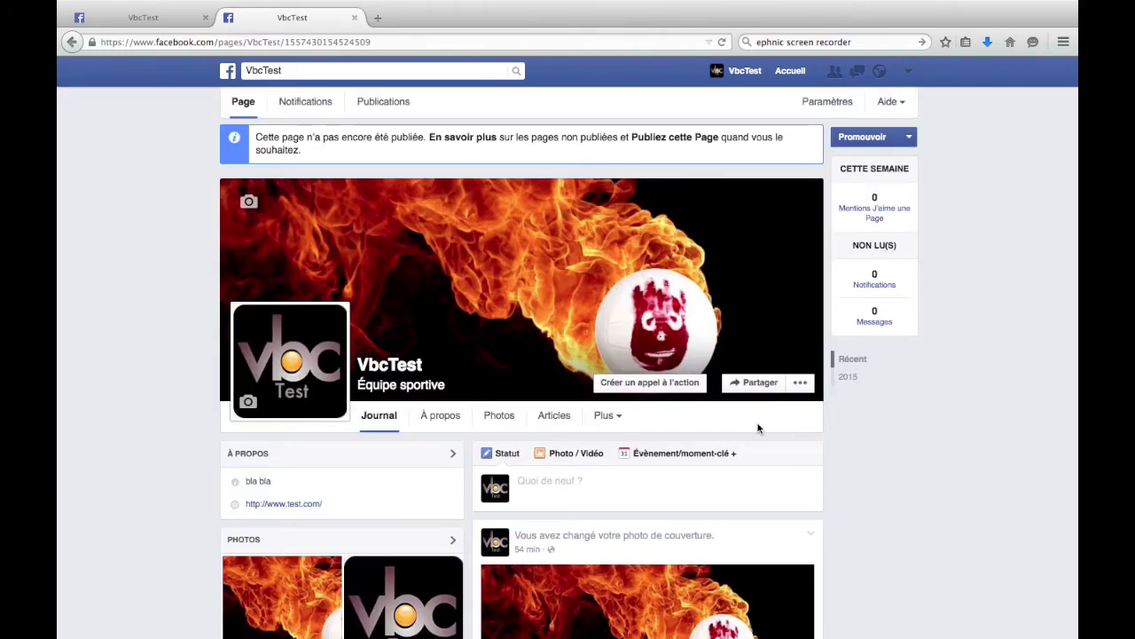
# Step: Open the list of article drafts by way of a new blank article, leaving that article without writing anything
pyautogui.click(559, 421)
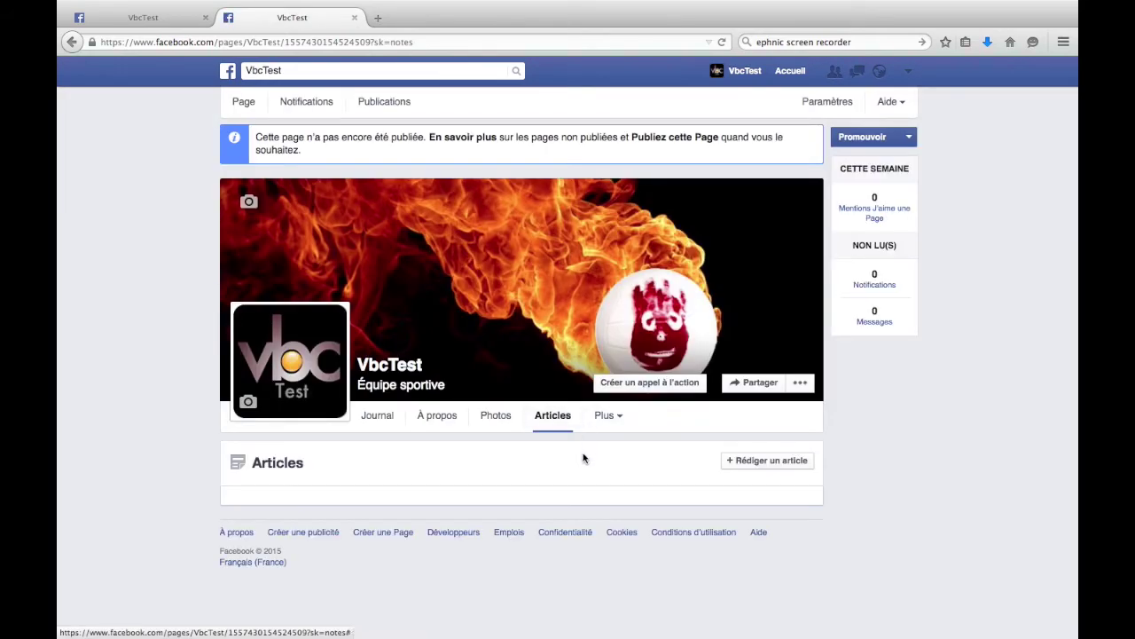
pyautogui.click(751, 463)
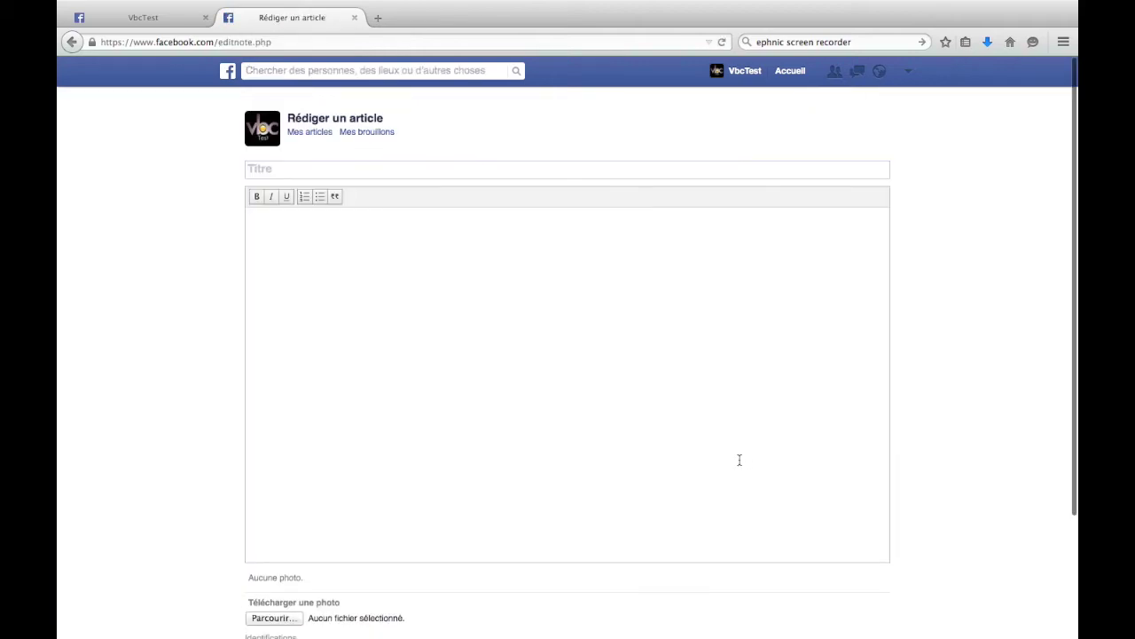
pyautogui.click(369, 133)
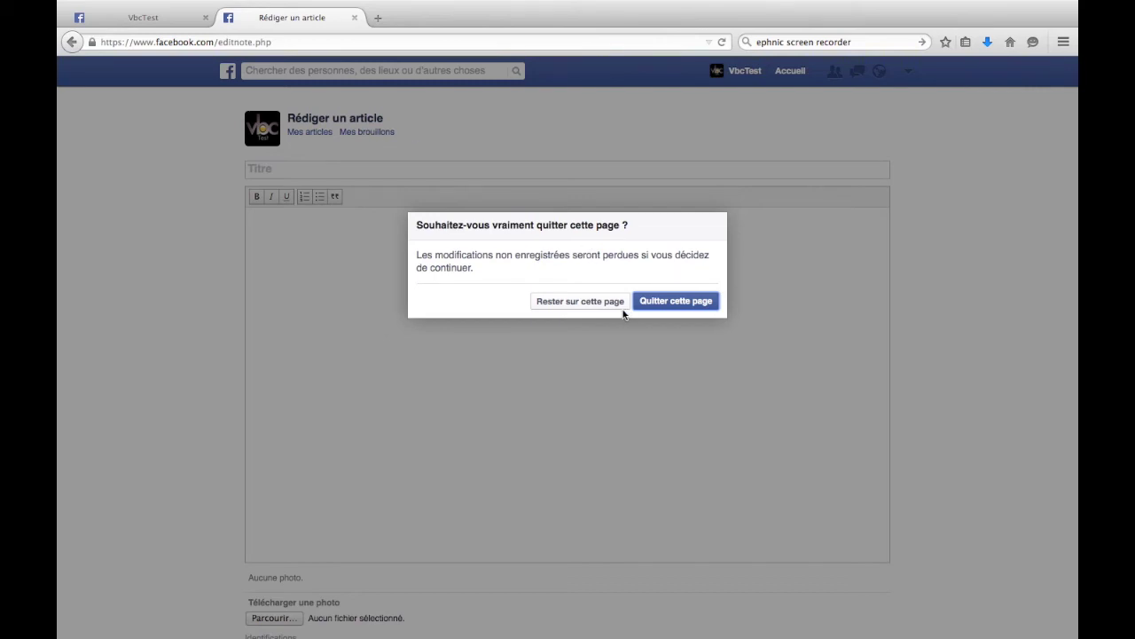
pyautogui.click(655, 302)
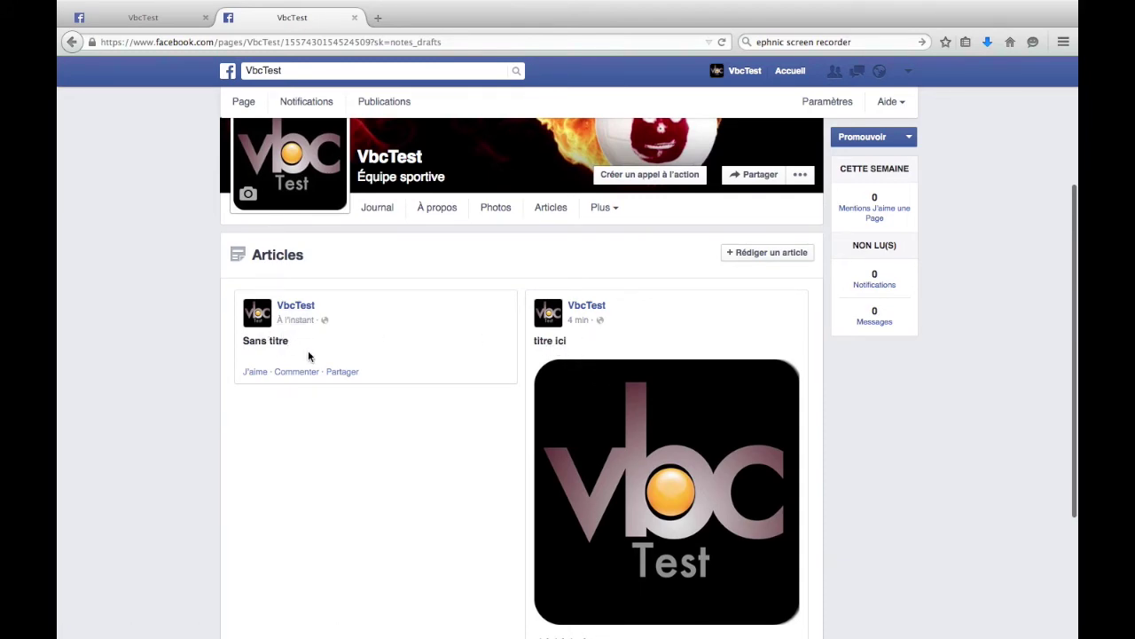
# Step: Open the draft "titre ici", look through its preview and reopen it for editing
pyautogui.click(551, 345)
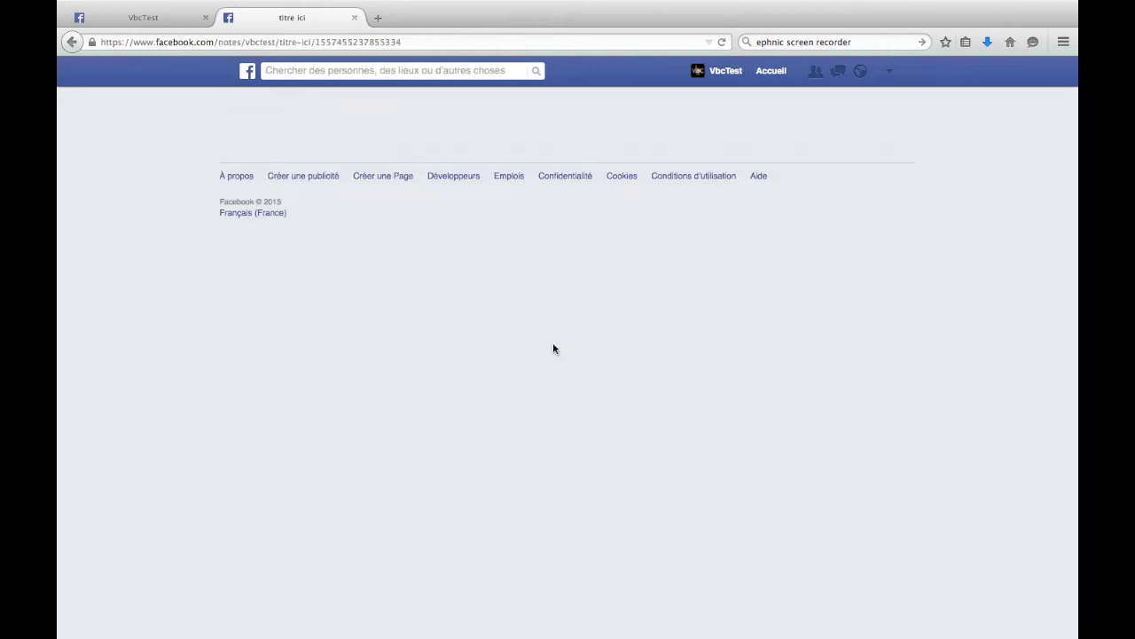
pyautogui.scroll(-5, 483, 420)
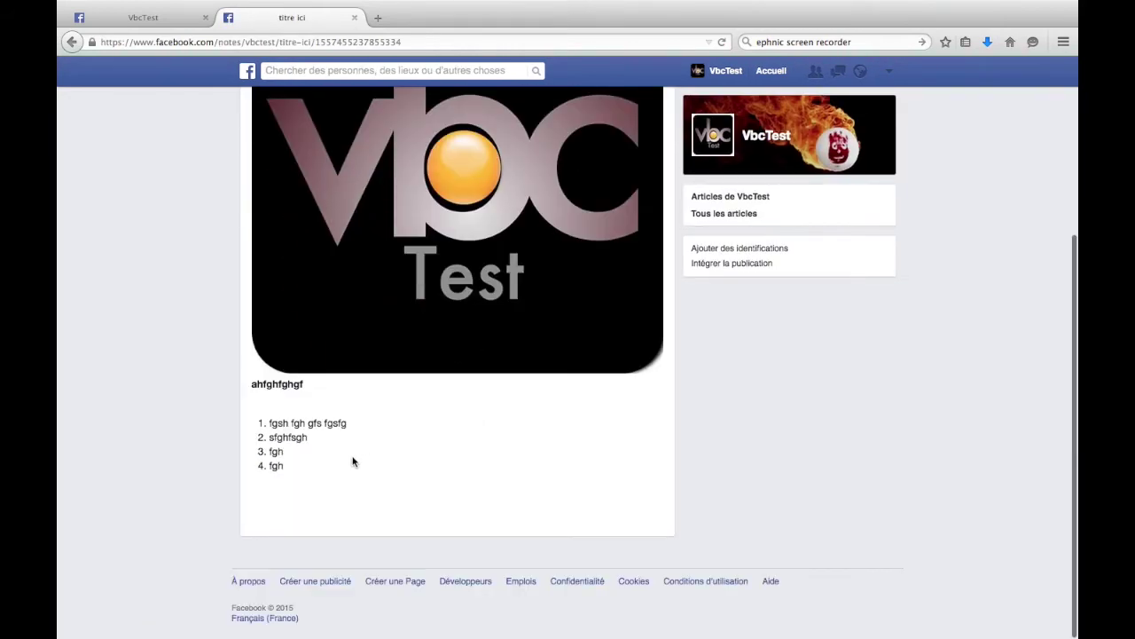
pyautogui.scroll(5, 352, 461)
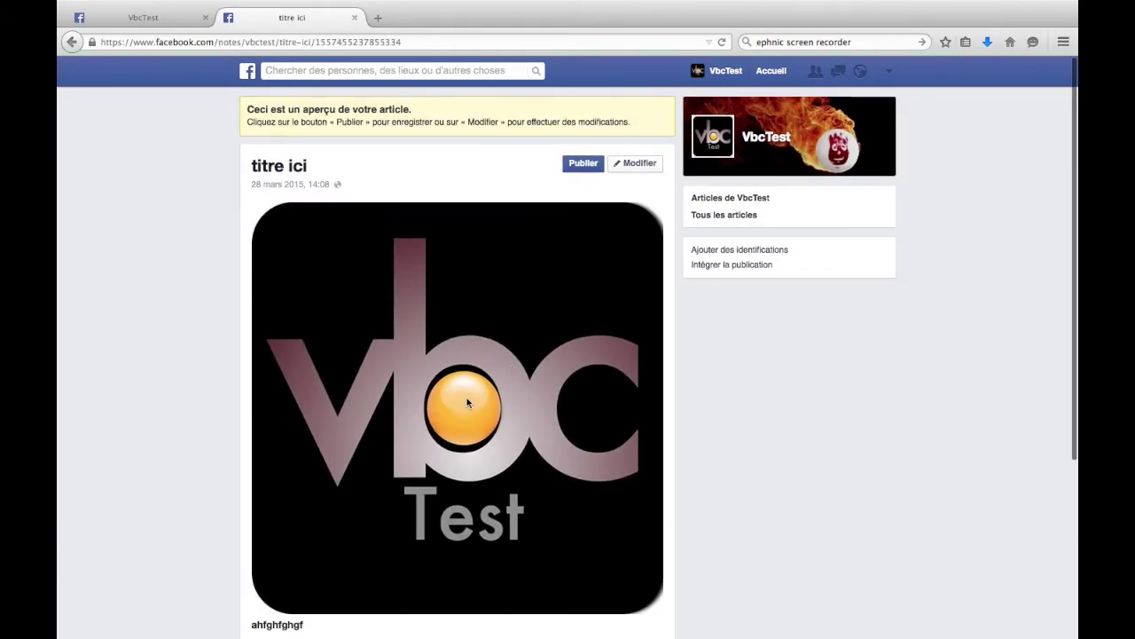
pyautogui.scroll(-3, 467, 399)
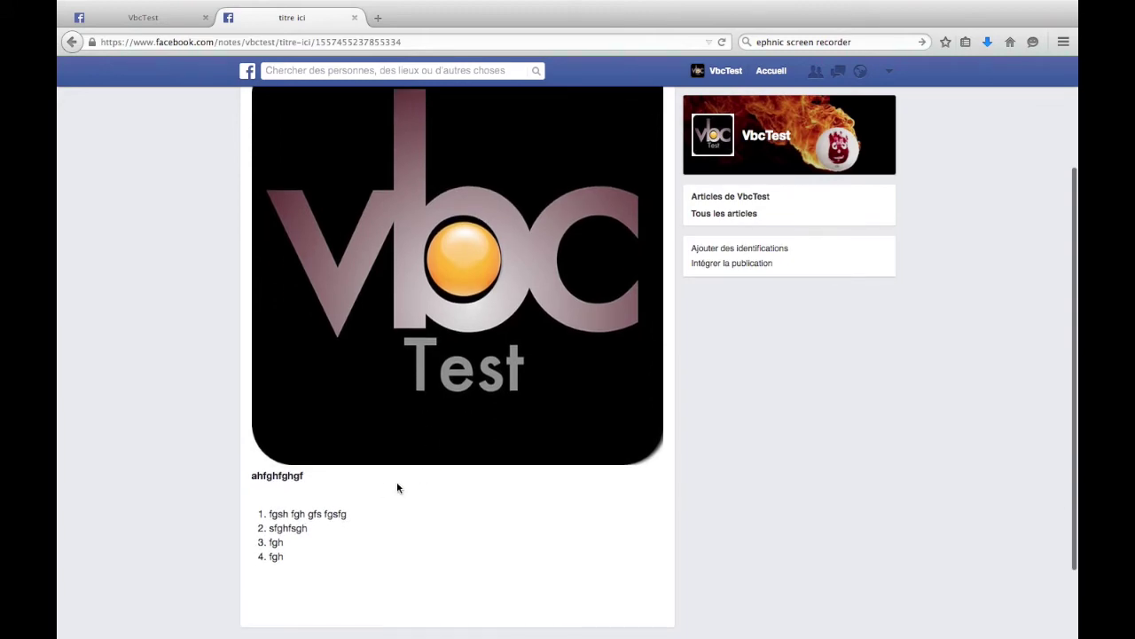
pyautogui.scroll(3, 554, 282)
pyautogui.click(632, 162)
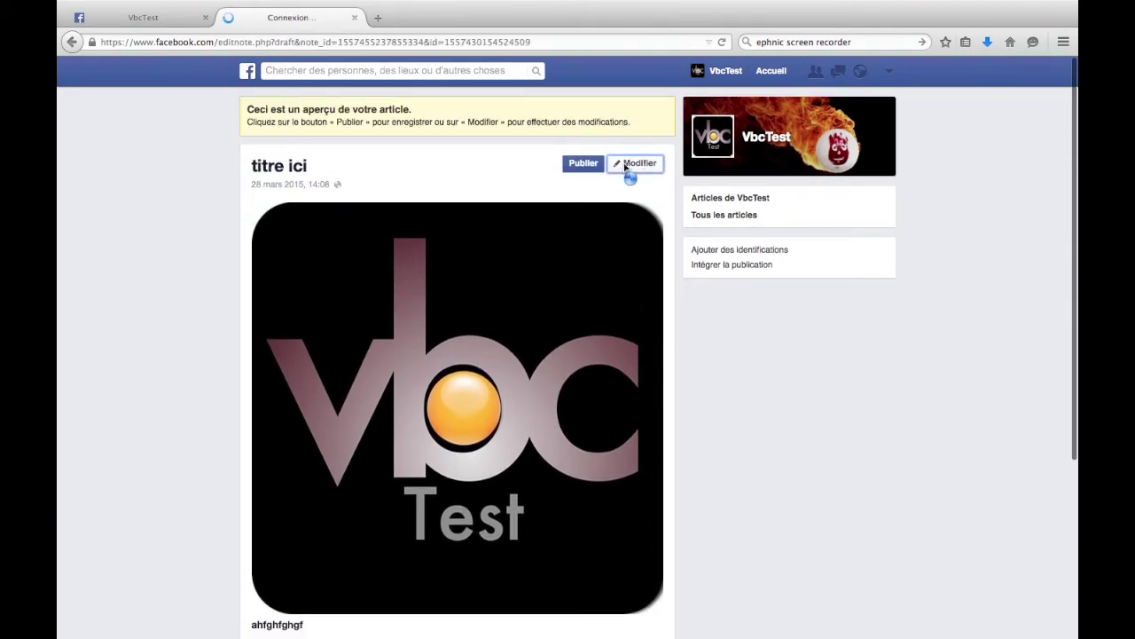
# Step: Leave the draft article's editor and go back to the VbcTest page
pyautogui.click(323, 291)
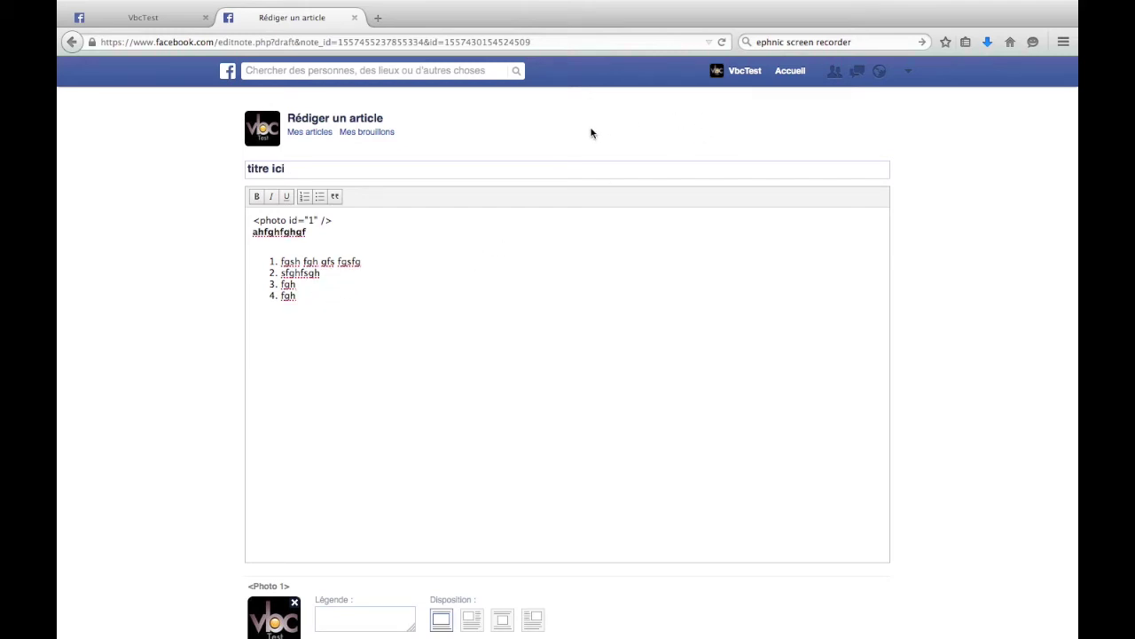
pyautogui.click(741, 78)
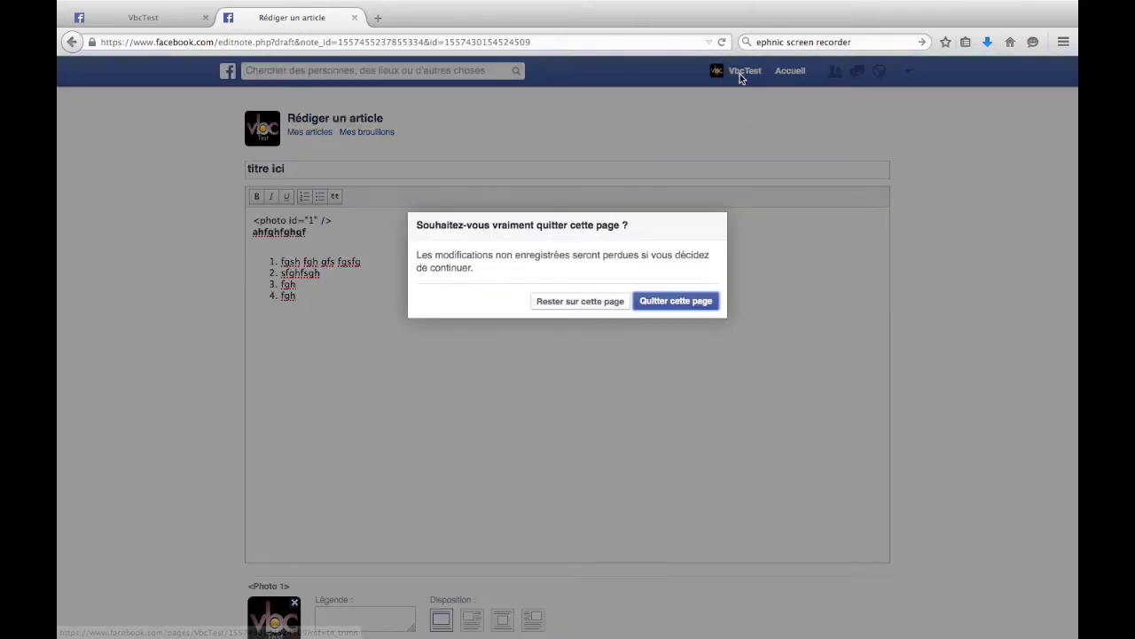
pyautogui.click(651, 300)
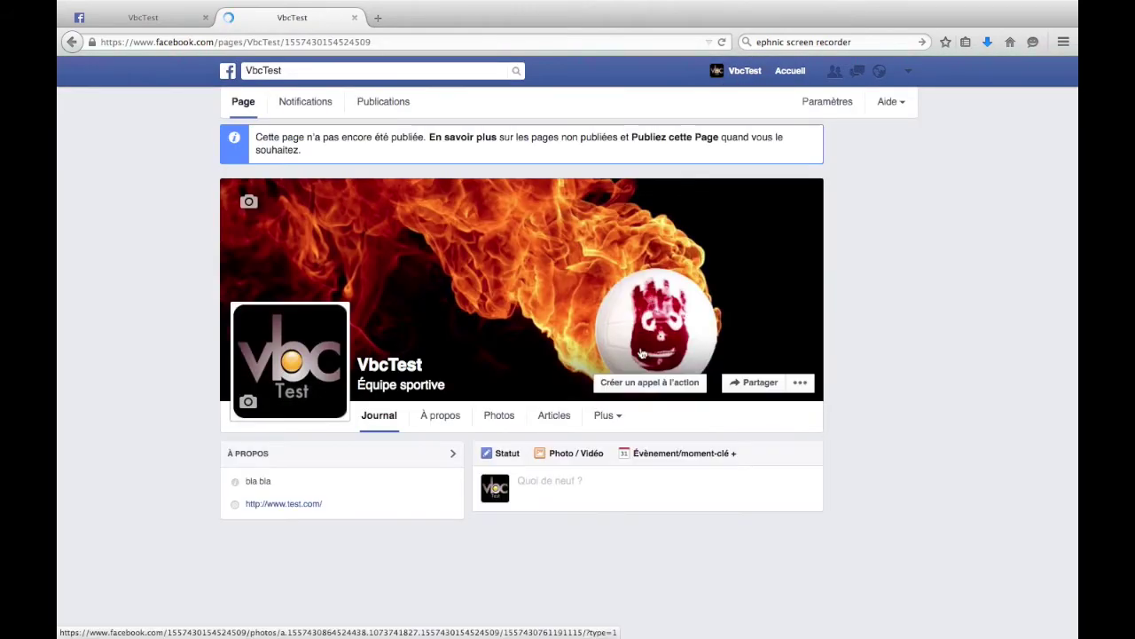
# Step: Write the trial status "adffdfdgfd" without publishing it, and look at the options of the cover photo post
pyautogui.click(621, 479)
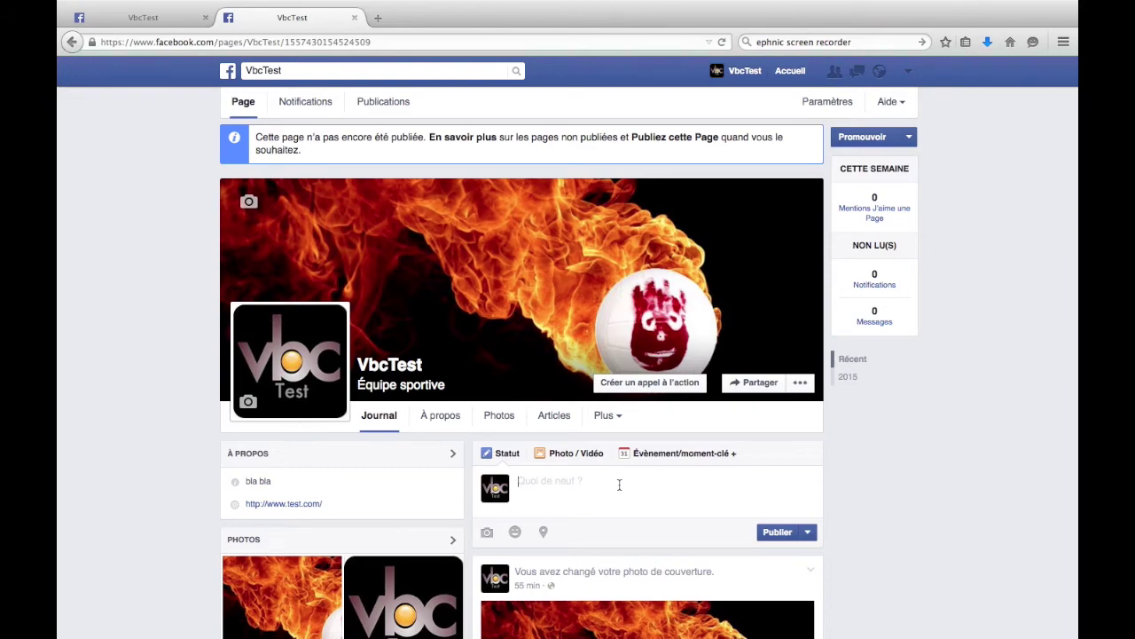
pyautogui.write('adffdfdgfd')
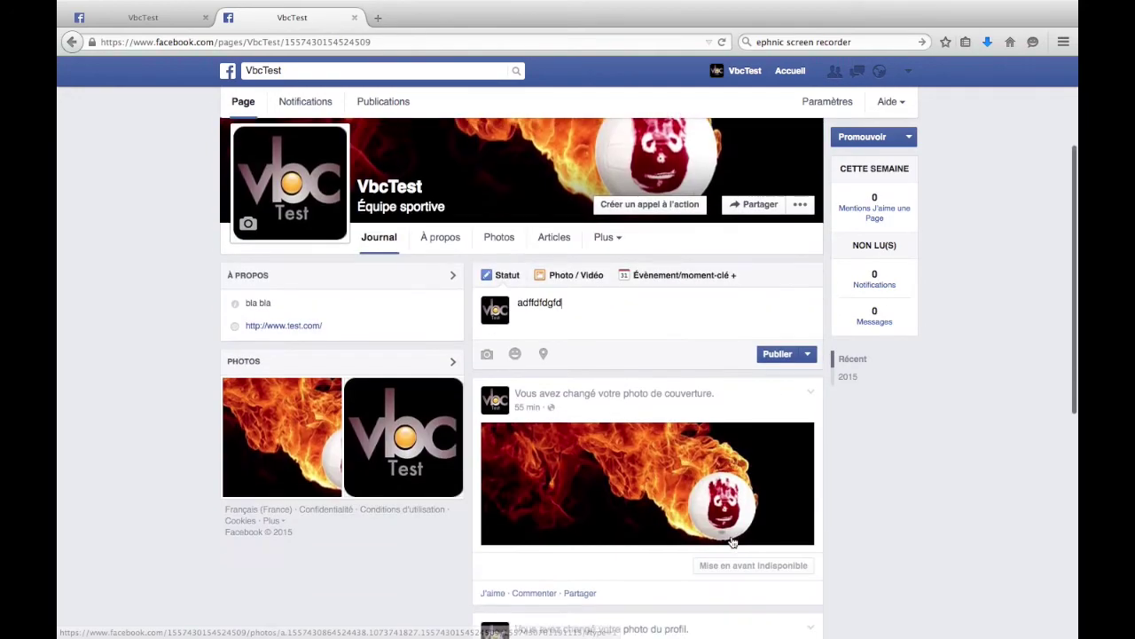
pyautogui.scroll(-3, 763, 510)
pyautogui.click(810, 391)
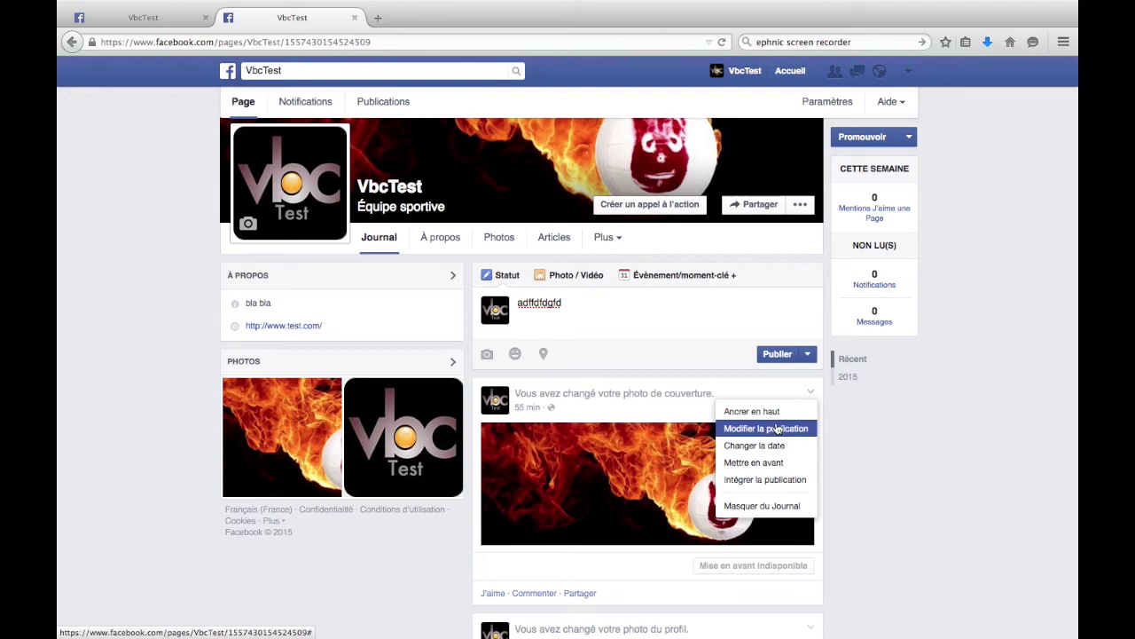
pyautogui.click(777, 303)
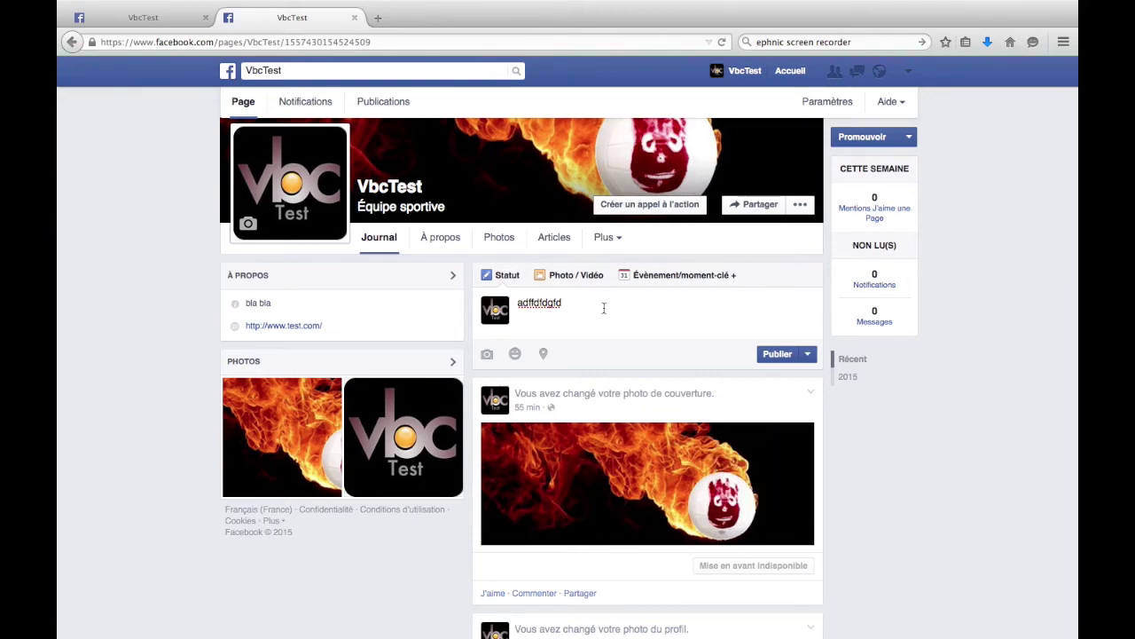
pyautogui.scroll(1, 586, 311)
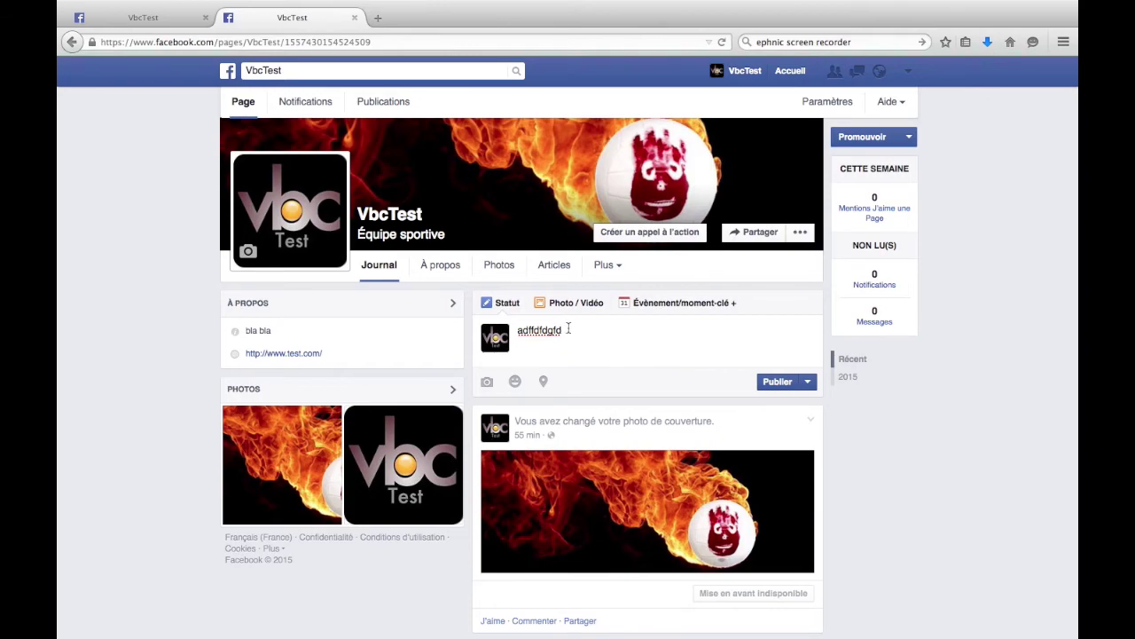
# Step: Search for "Swiss Volle" and open the Swiss Volley page, abandoning the unpublished status
pyautogui.moveTo(567, 330); pyautogui.dragTo(515, 329)
pyautogui.moveTo(364, 72); pyautogui.dragTo(241, 71)
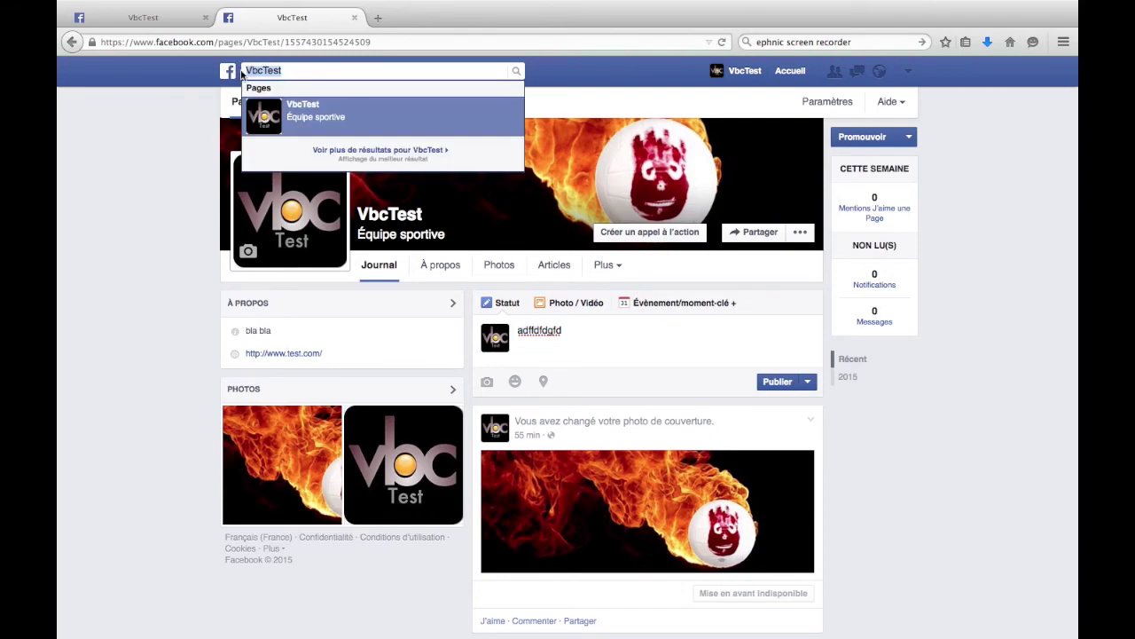
pyautogui.write('Swiss V')
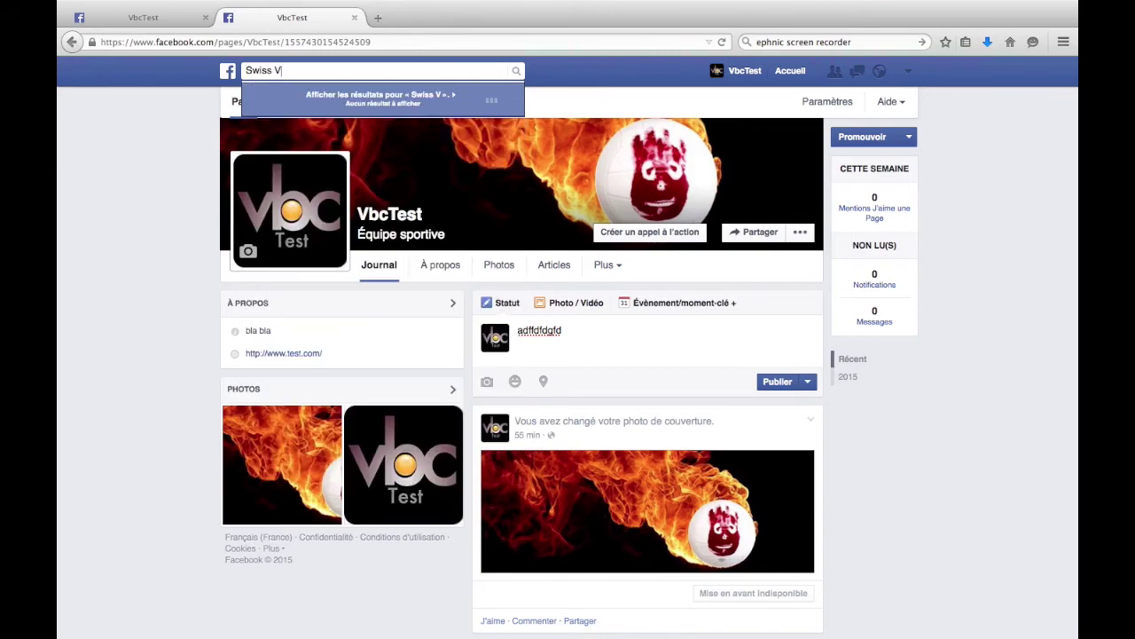
pyautogui.write('olle')
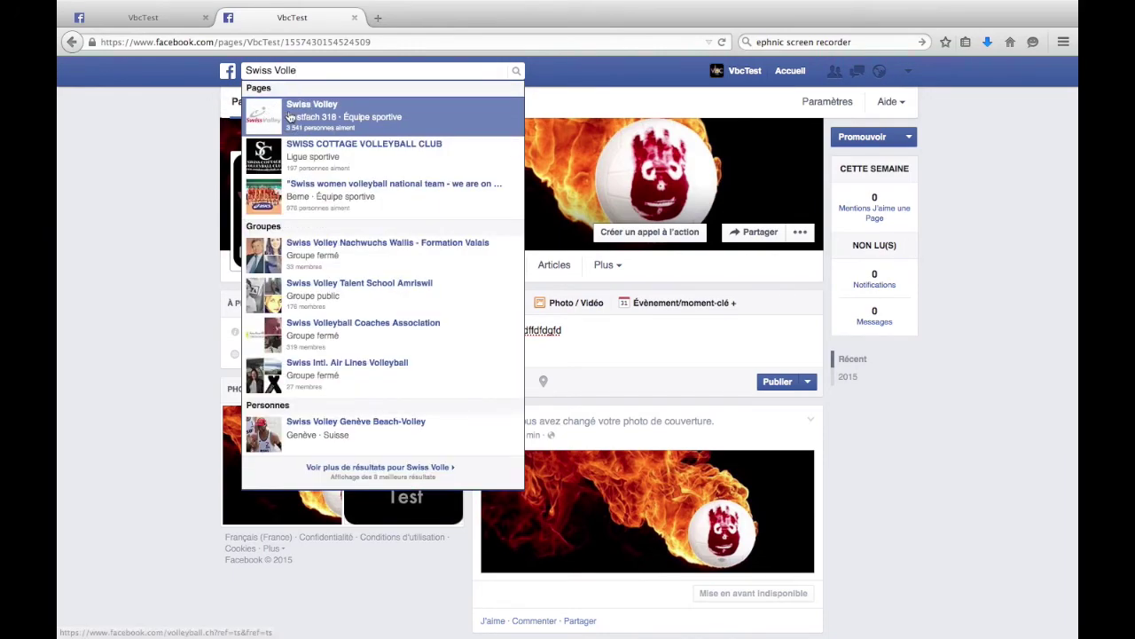
pyautogui.click(290, 116)
pyautogui.click(645, 302)
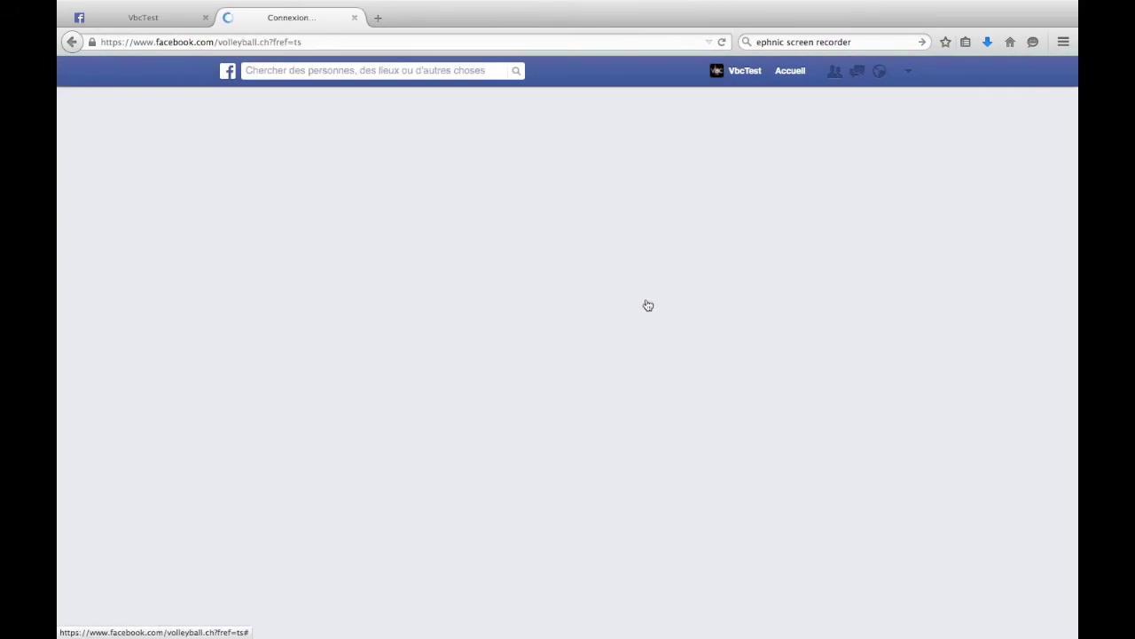
# Step: Examine the Swiss Volley page's header, its about section and its newest posts
pyautogui.scroll(3, 573, 193)
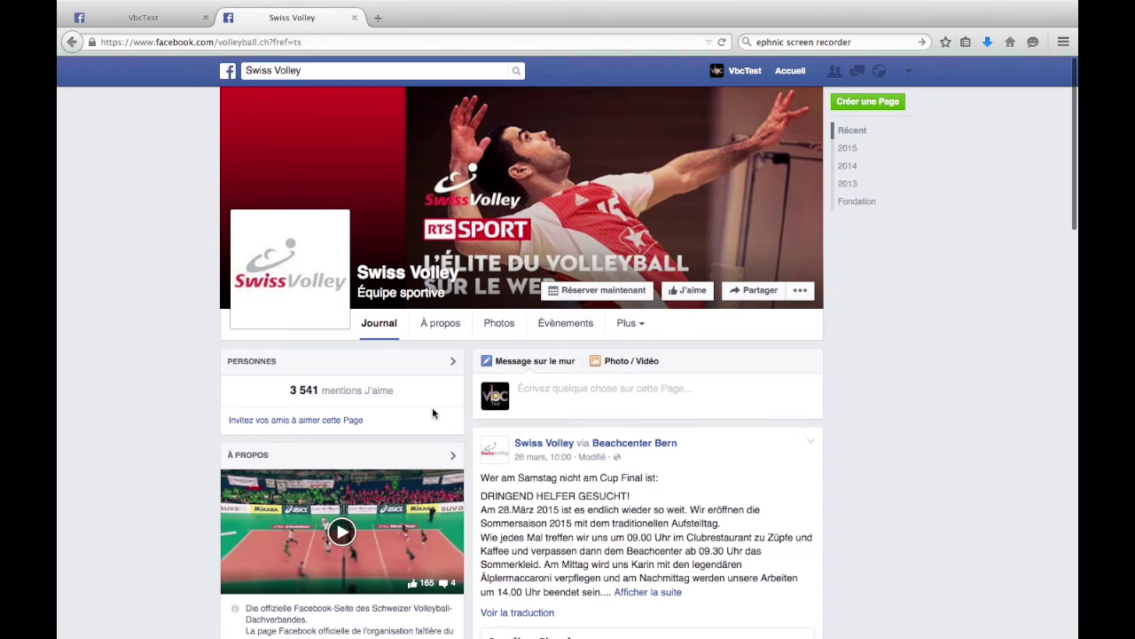
pyautogui.scroll(-2, 432, 406)
pyautogui.scroll(-1, 432, 406)
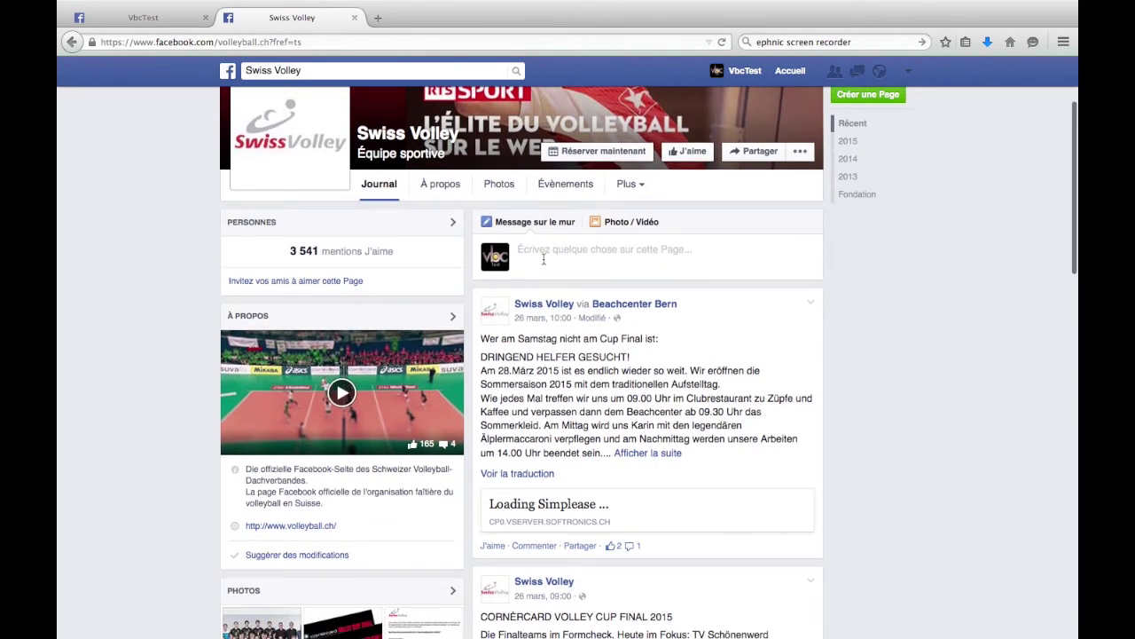
pyautogui.scroll(2, 543, 258)
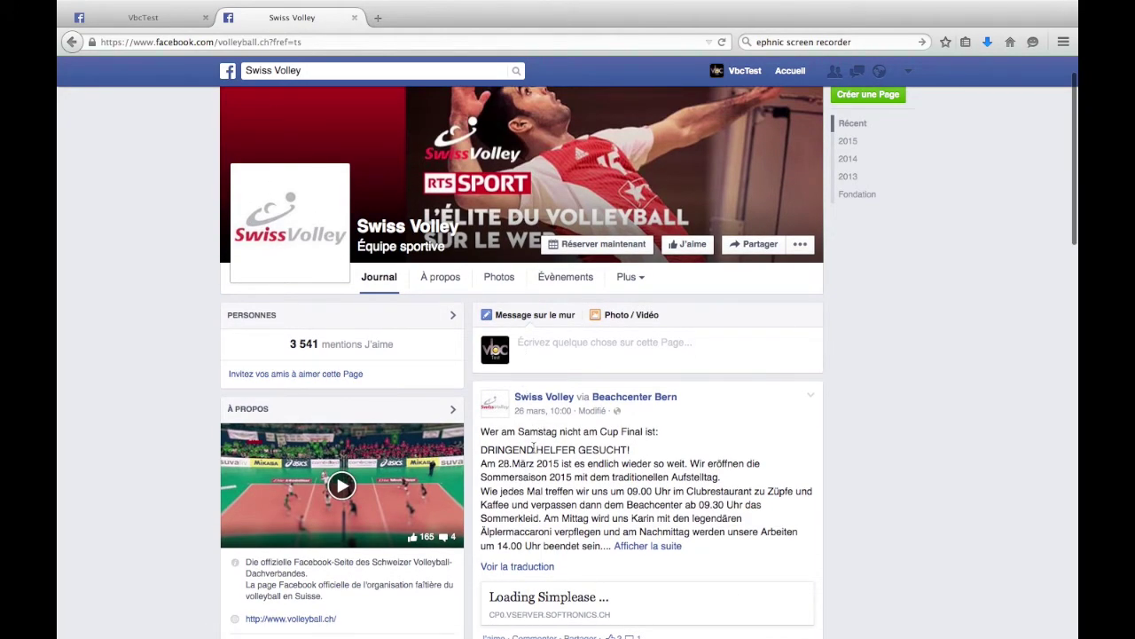
pyautogui.scroll(-2, 534, 448)
pyautogui.scroll(-2, 533, 453)
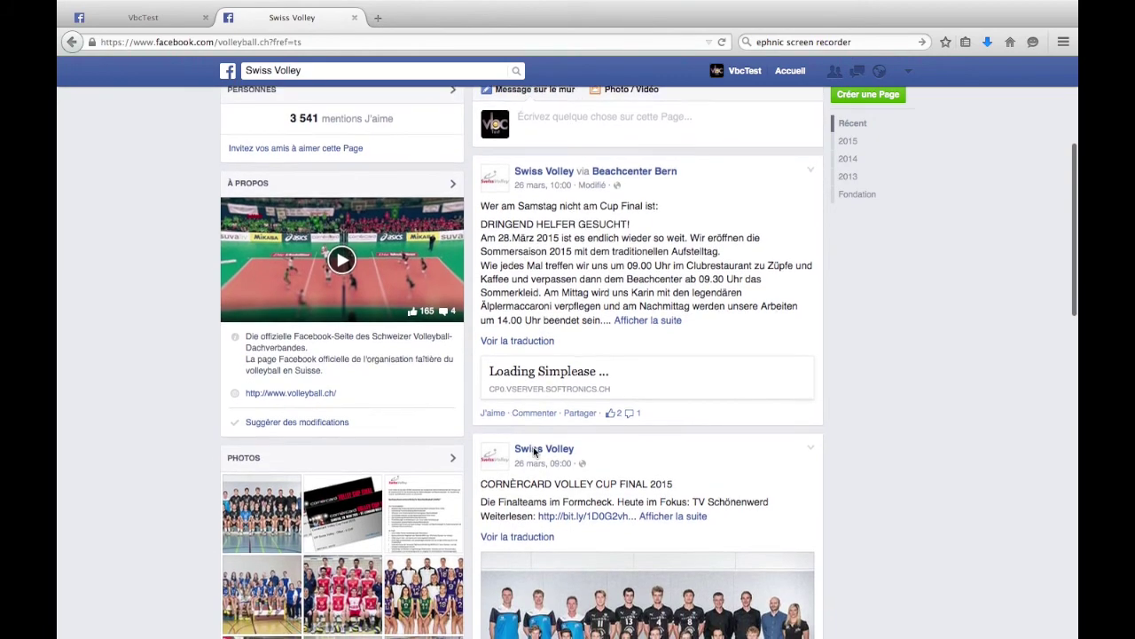
pyautogui.scroll(2, 534, 452)
pyautogui.scroll(1, 535, 453)
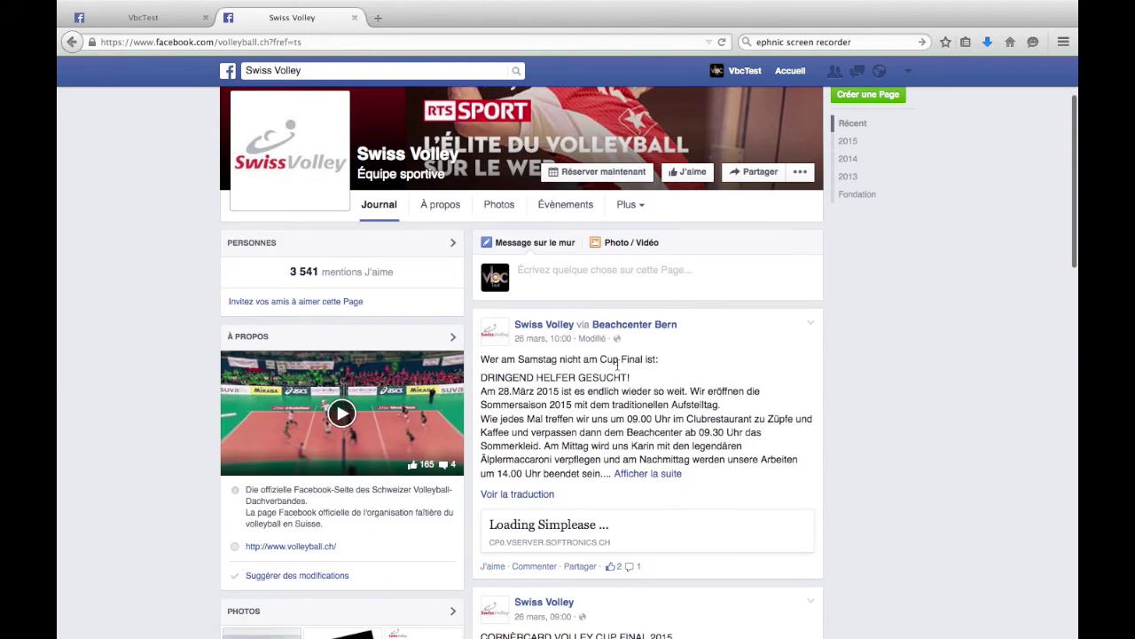
# Step: Browse the Swiss Volley timeline for the kinds of posts it shares, down to those of 24 March, and return to its start
pyautogui.scroll(-7, 594, 413)
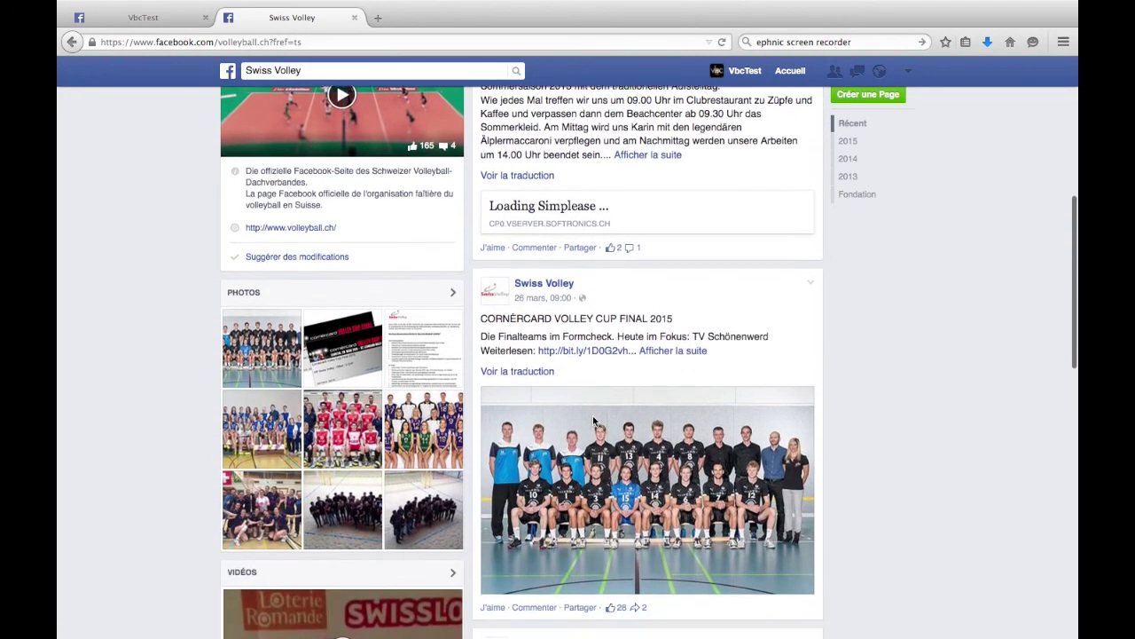
pyautogui.scroll(-6, 595, 423)
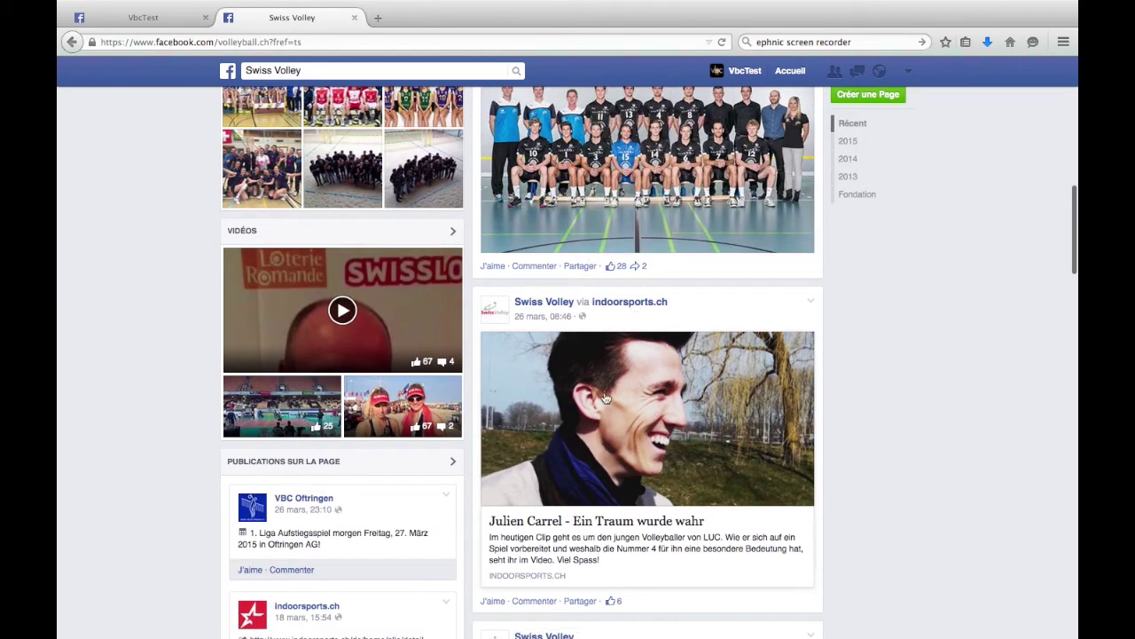
pyautogui.scroll(-6, 587, 486)
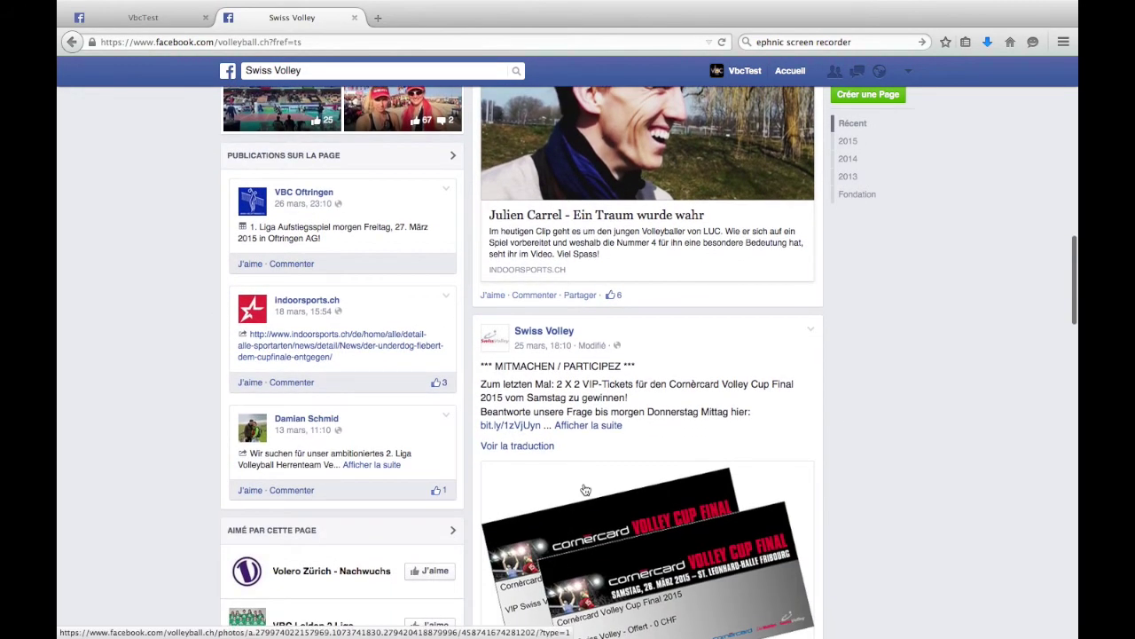
pyautogui.scroll(-3, 607, 434)
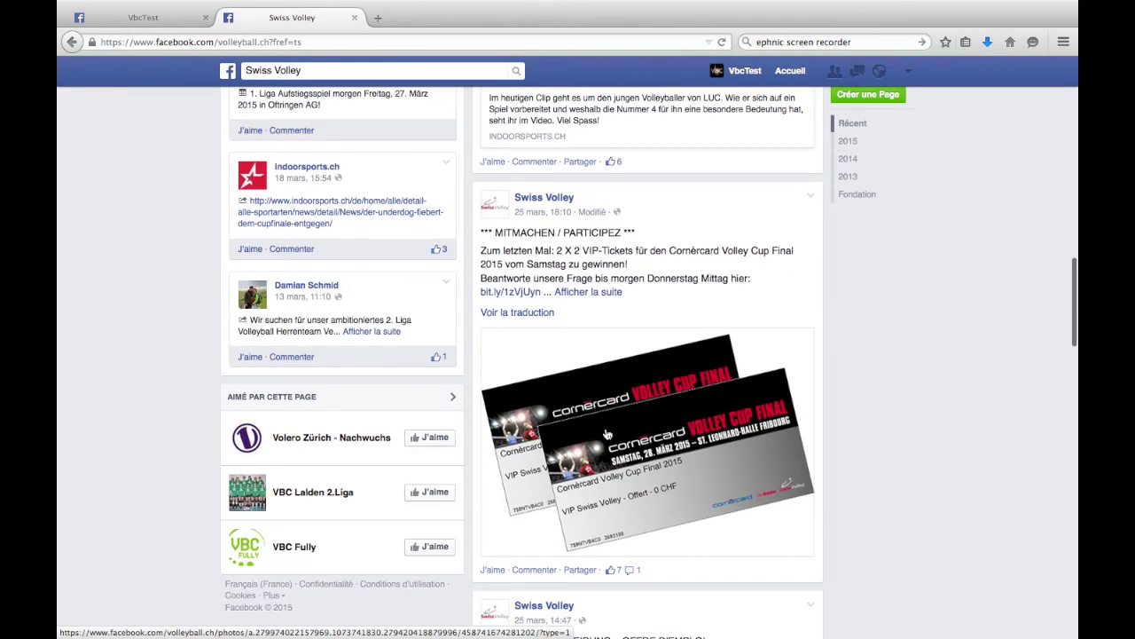
pyautogui.scroll(-2, 607, 434)
pyautogui.scroll(-10, 607, 433)
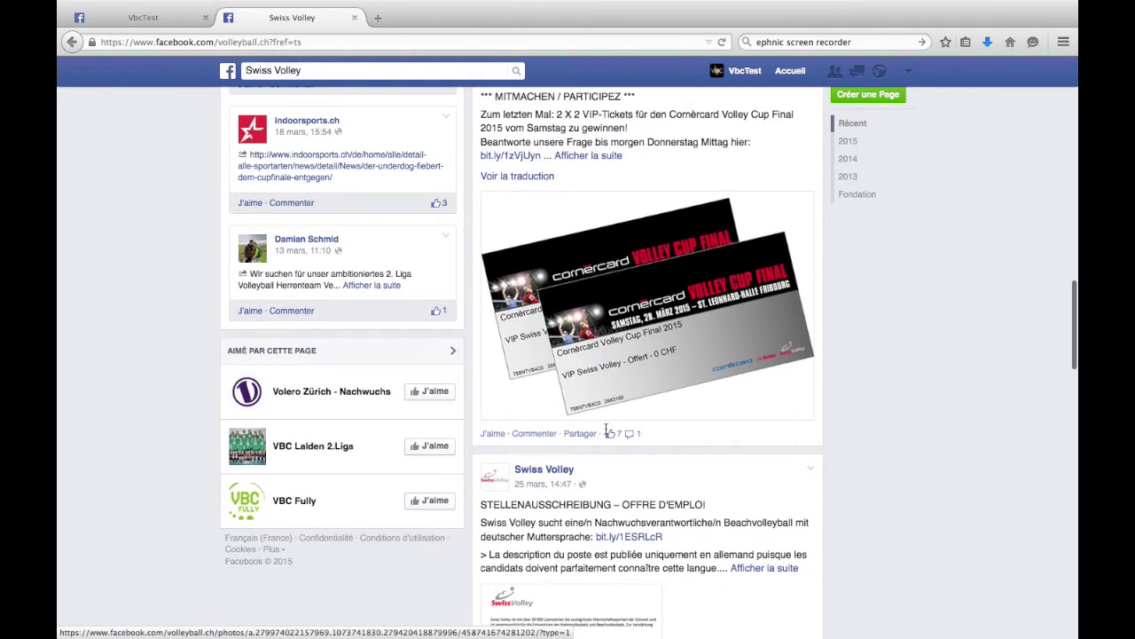
pyautogui.scroll(-15, 607, 434)
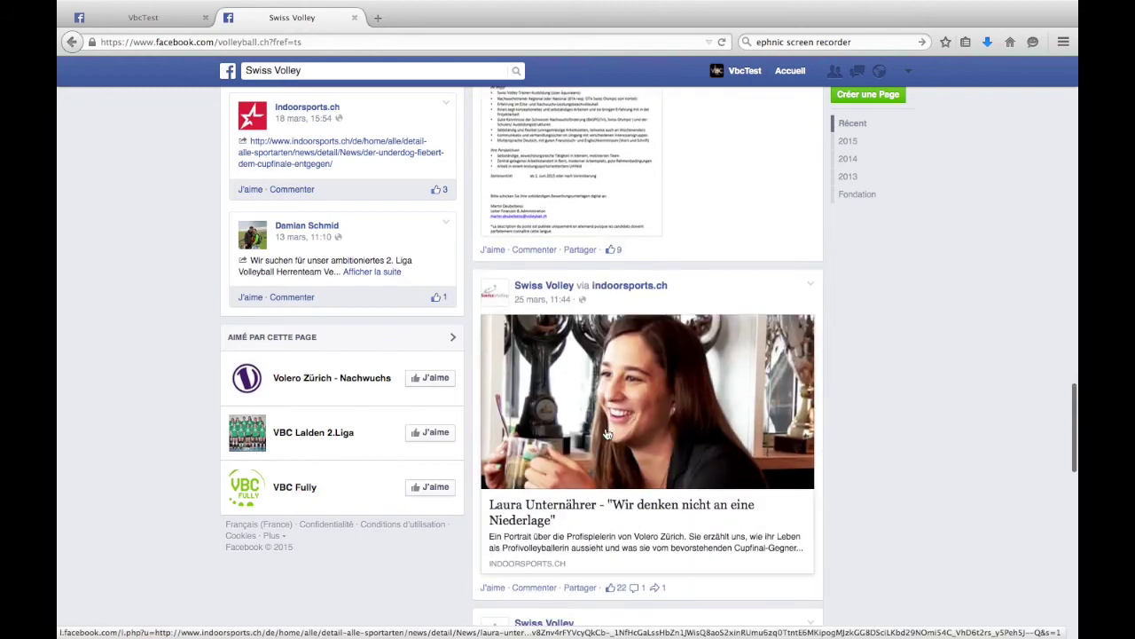
pyautogui.scroll(-8, 606, 433)
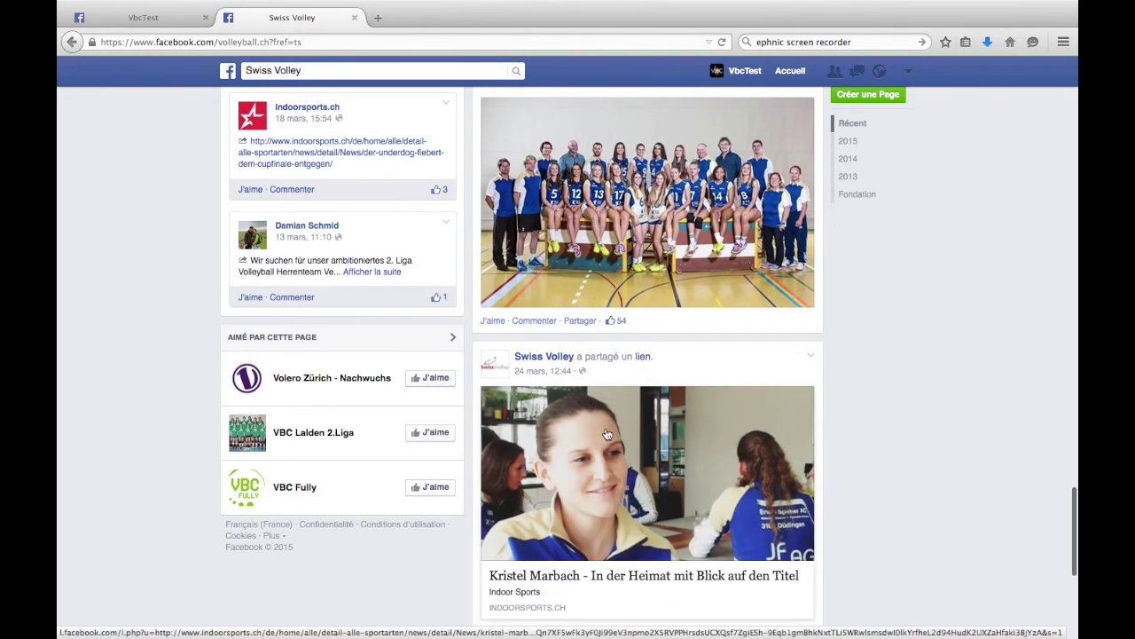
pyautogui.scroll(-5, 606, 434)
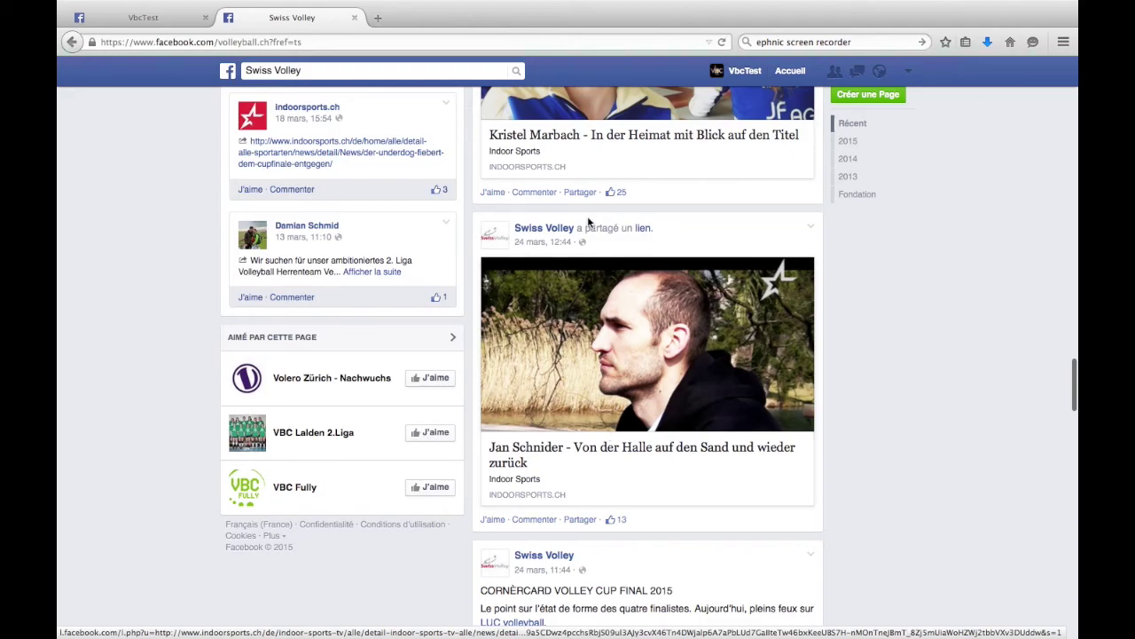
pyautogui.scroll(20, 588, 220)
pyautogui.scroll(20, 587, 220)
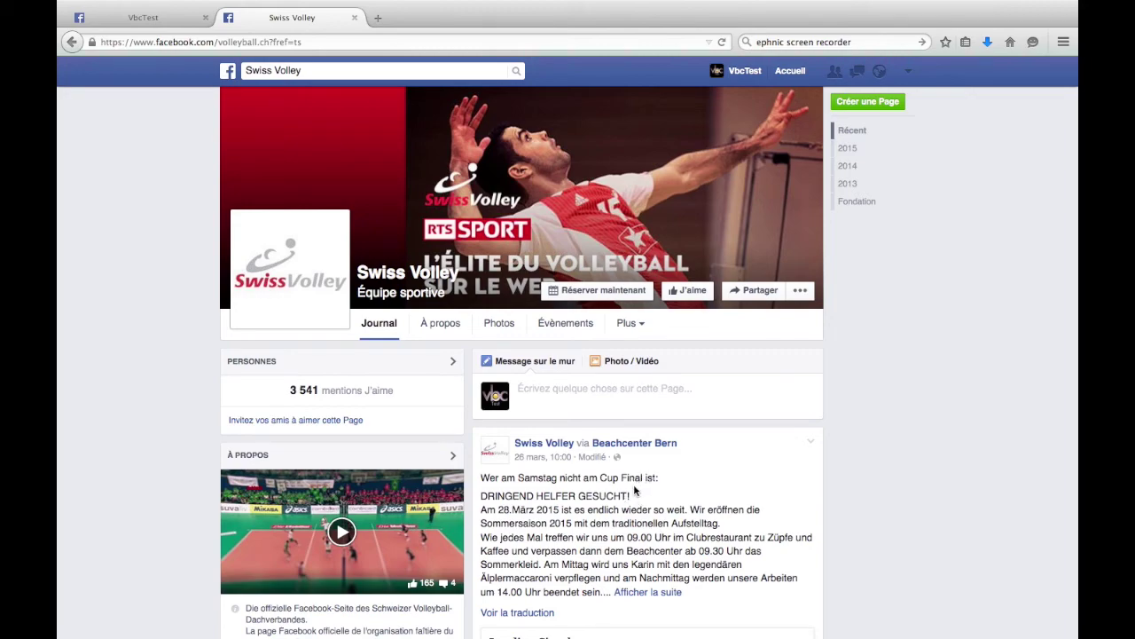
pyautogui.scroll(-3, 608, 518)
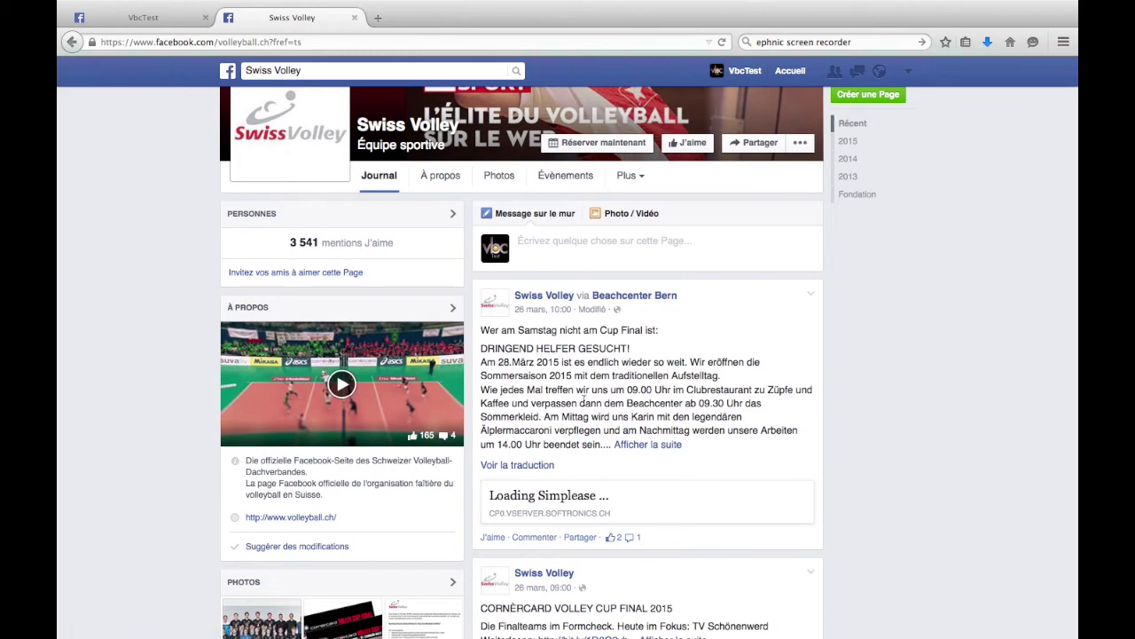
pyautogui.scroll(3, 602, 381)
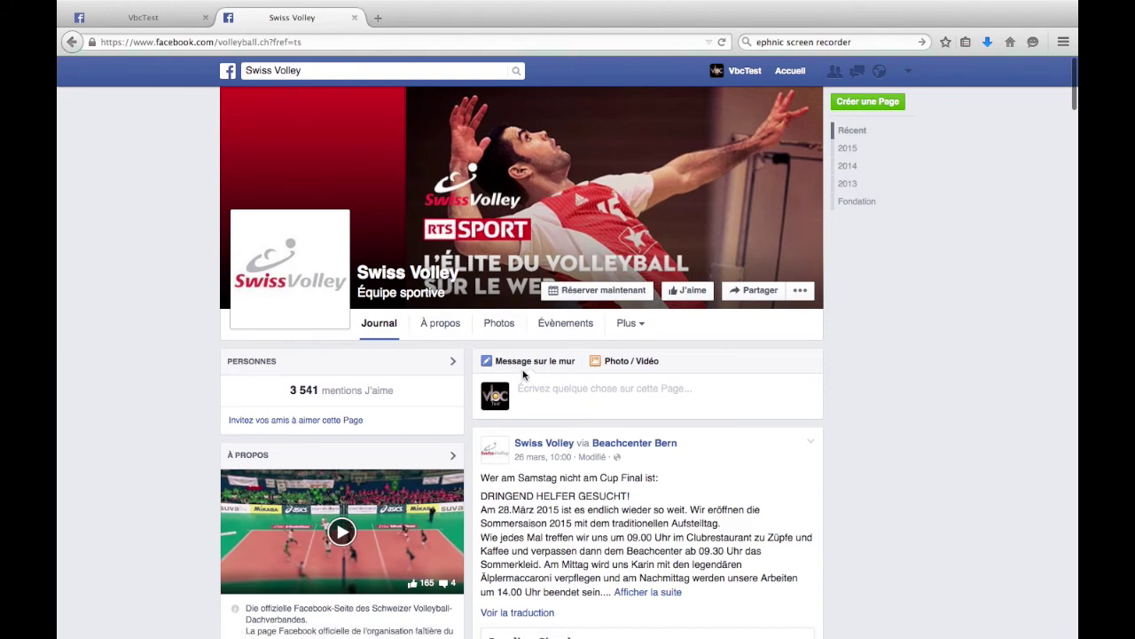
pyautogui.click(369, 70)
pyautogui.click(635, 475)
# Step: Open the full list of pages liked by Swiss Volley, look through it and close it
pyautogui.scroll(-3, 620, 488)
pyautogui.scroll(-10, 601, 506)
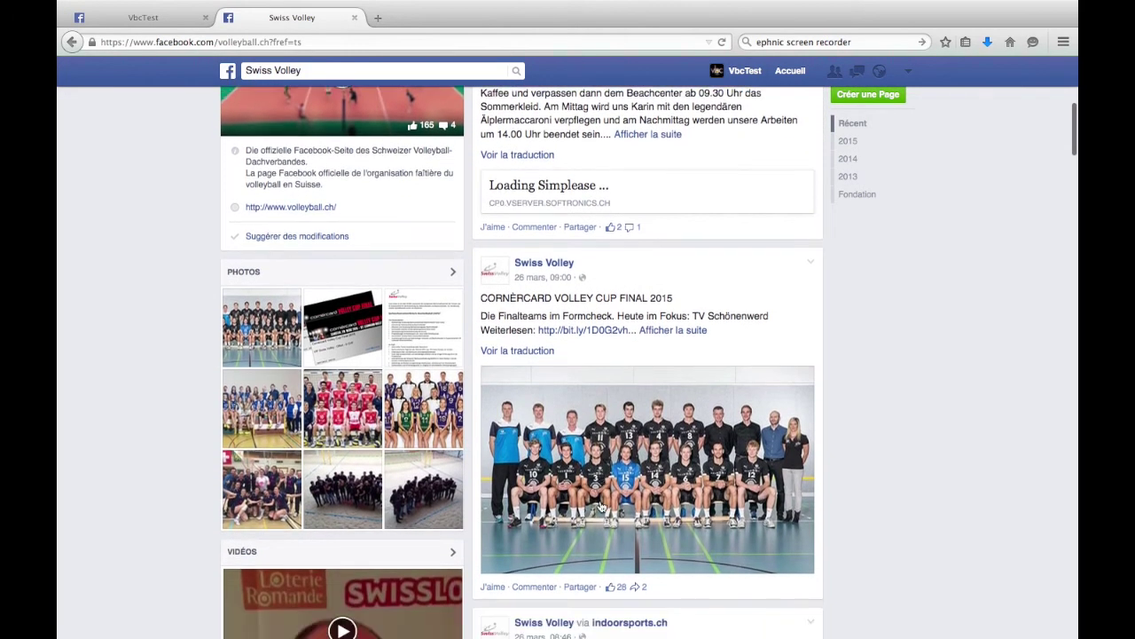
pyautogui.scroll(-4, 600, 503)
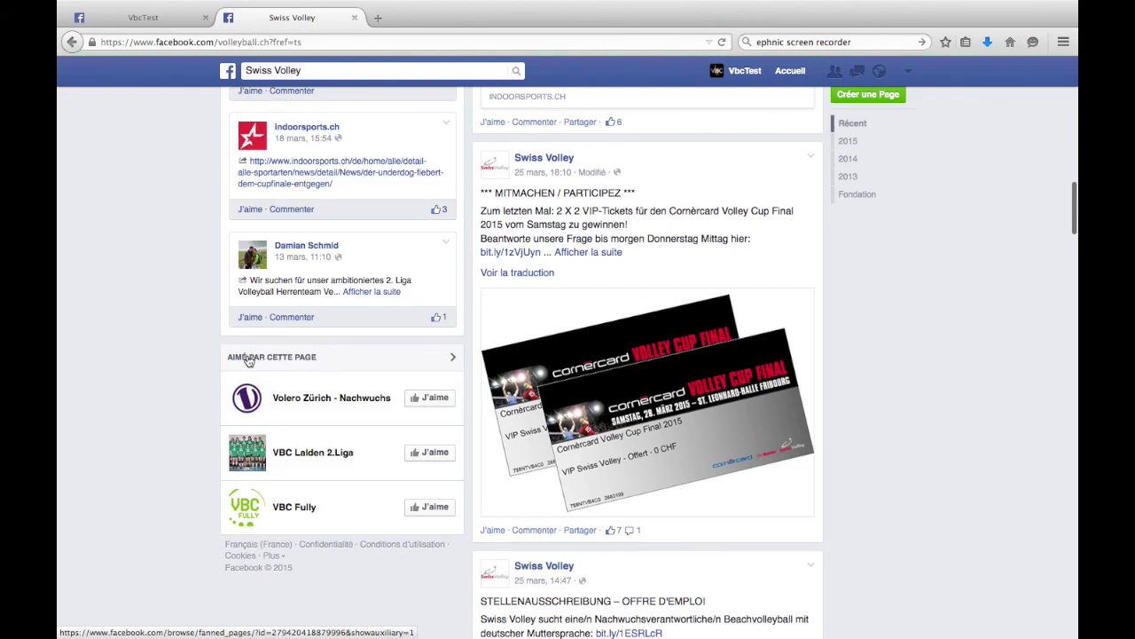
pyautogui.click(450, 361)
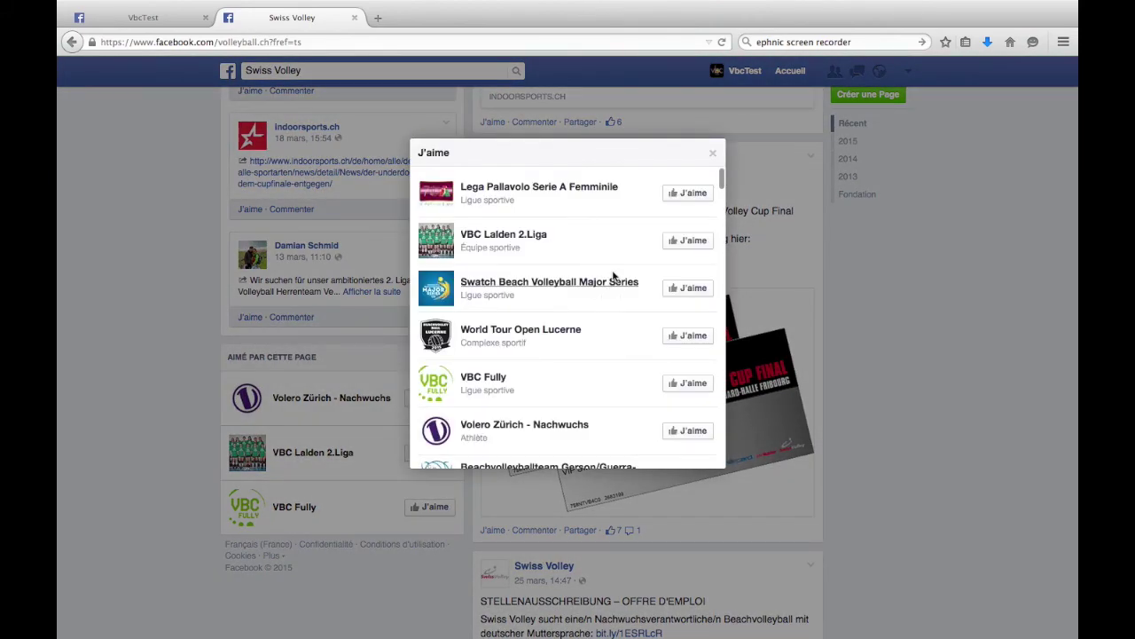
pyautogui.scroll(-4, 602, 382)
pyautogui.scroll(-12, 601, 381)
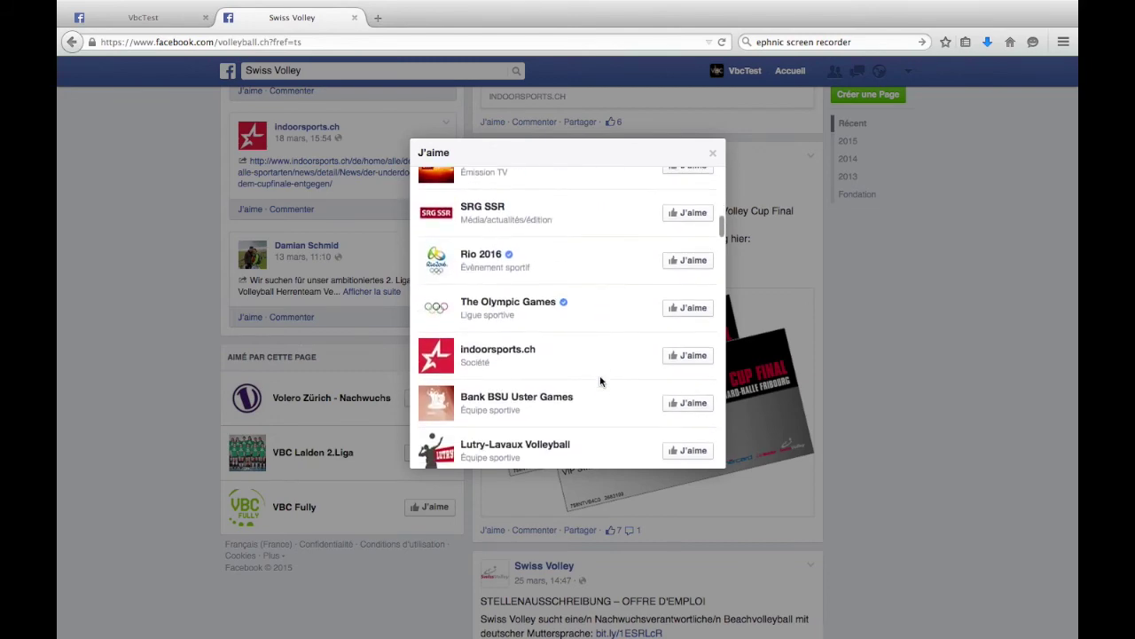
pyautogui.scroll(-12, 600, 381)
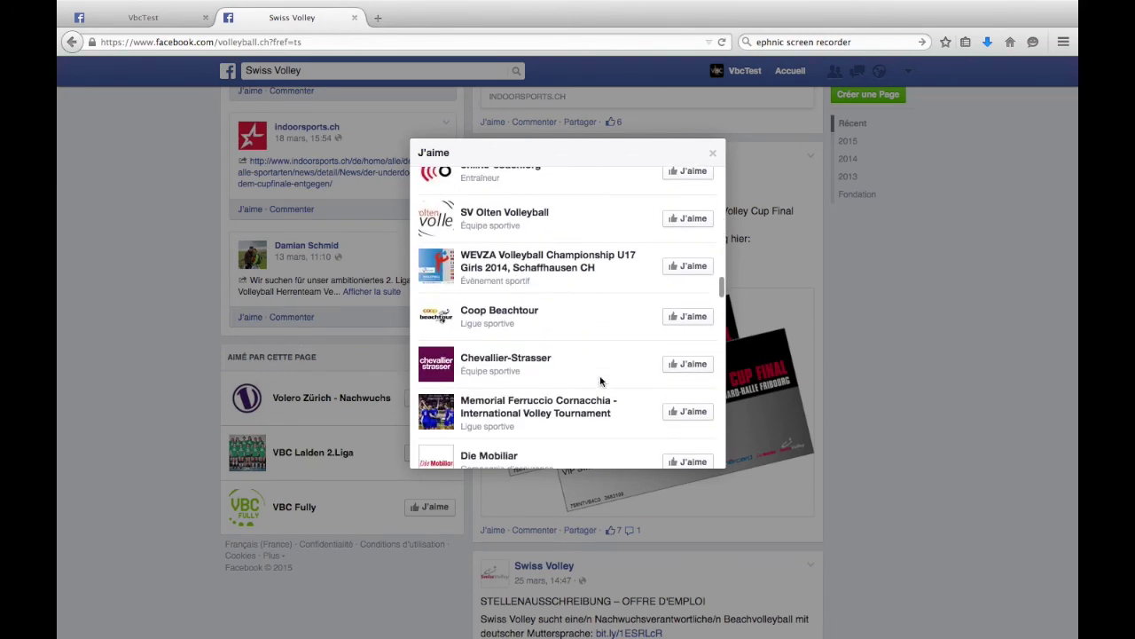
pyautogui.scroll(-10, 601, 382)
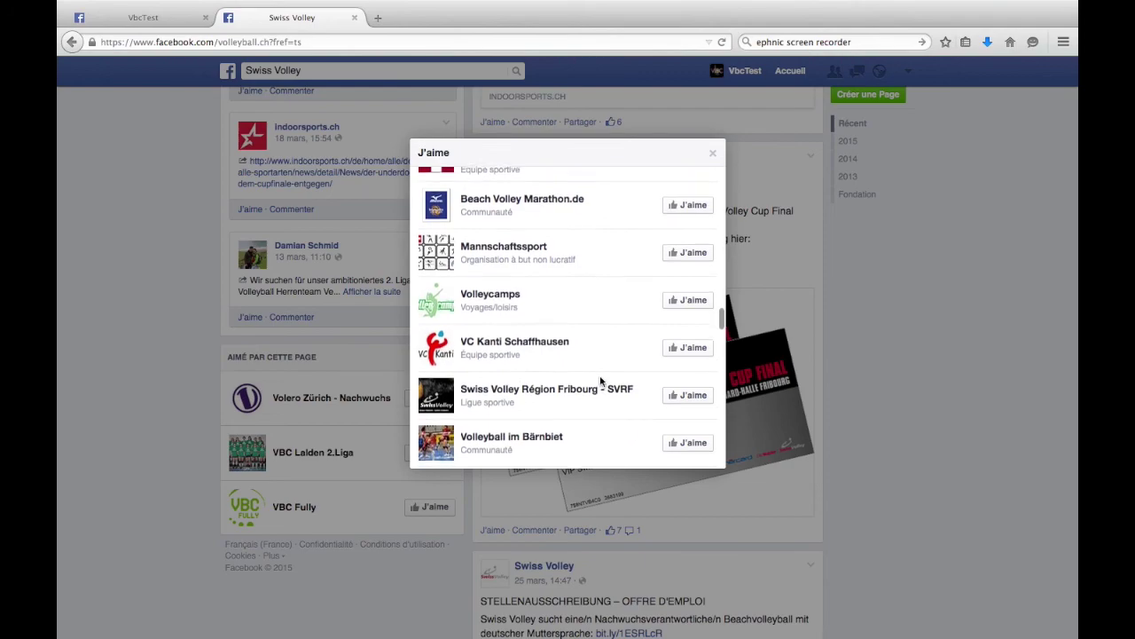
pyautogui.scroll(-5, 601, 381)
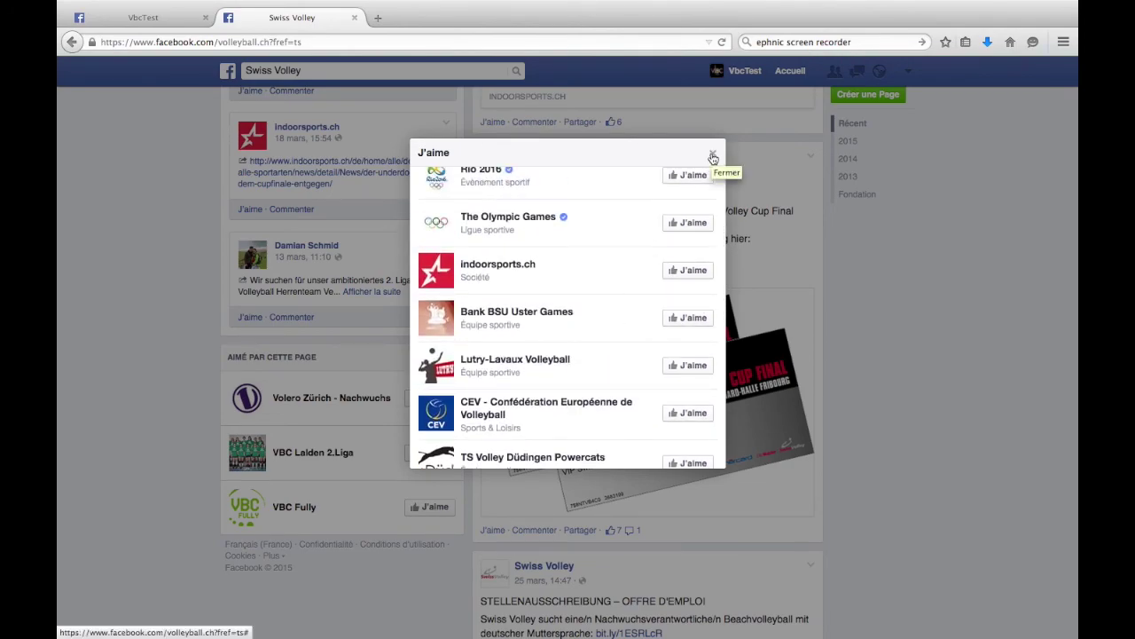
pyautogui.click(714, 158)
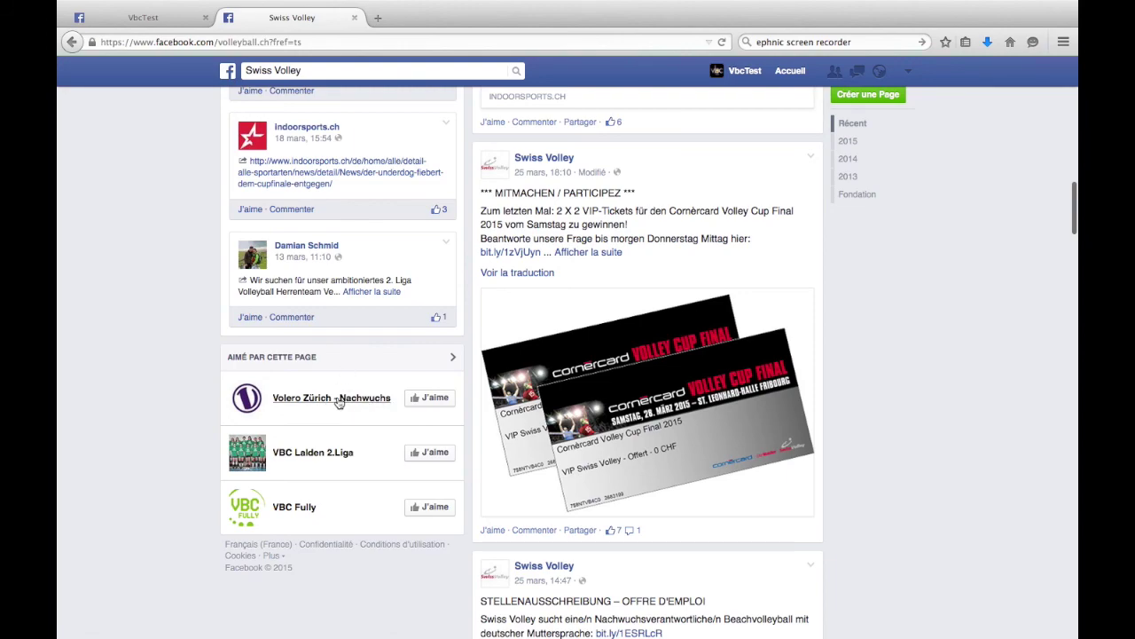
# Step: Preview the liked page VBC Lalden 2.Liga, and highlight the line "DRINGEND HELFER GESUCHT!" in Swiss Volley's newest post
pyautogui.scroll(-3, 345, 436)
pyautogui.moveTo(338, 456)
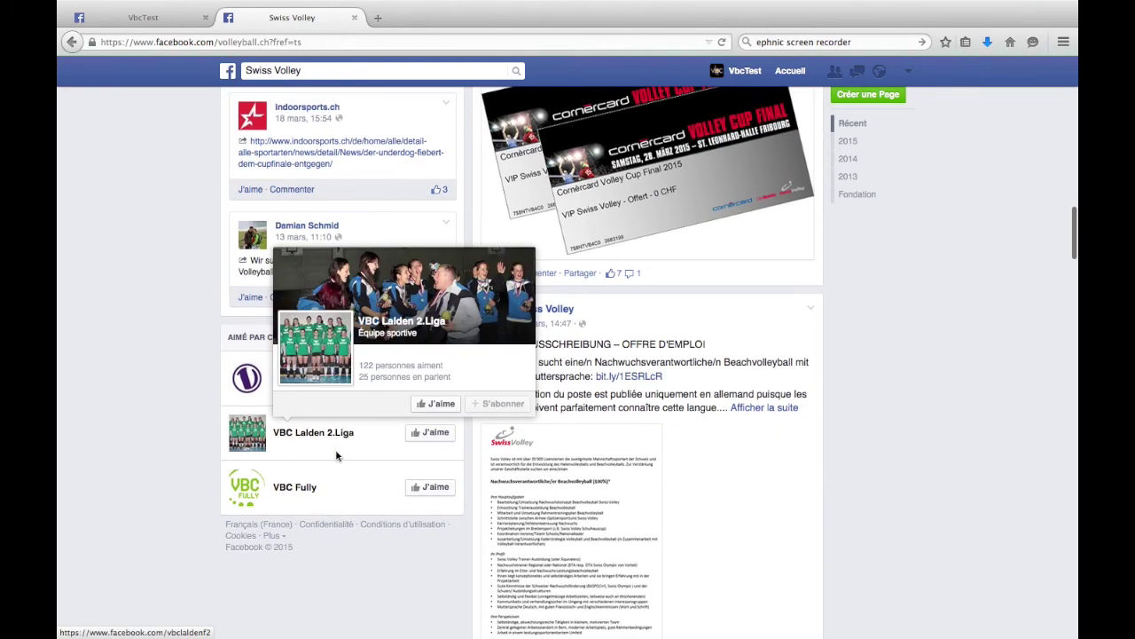
pyautogui.scroll(15, 337, 455)
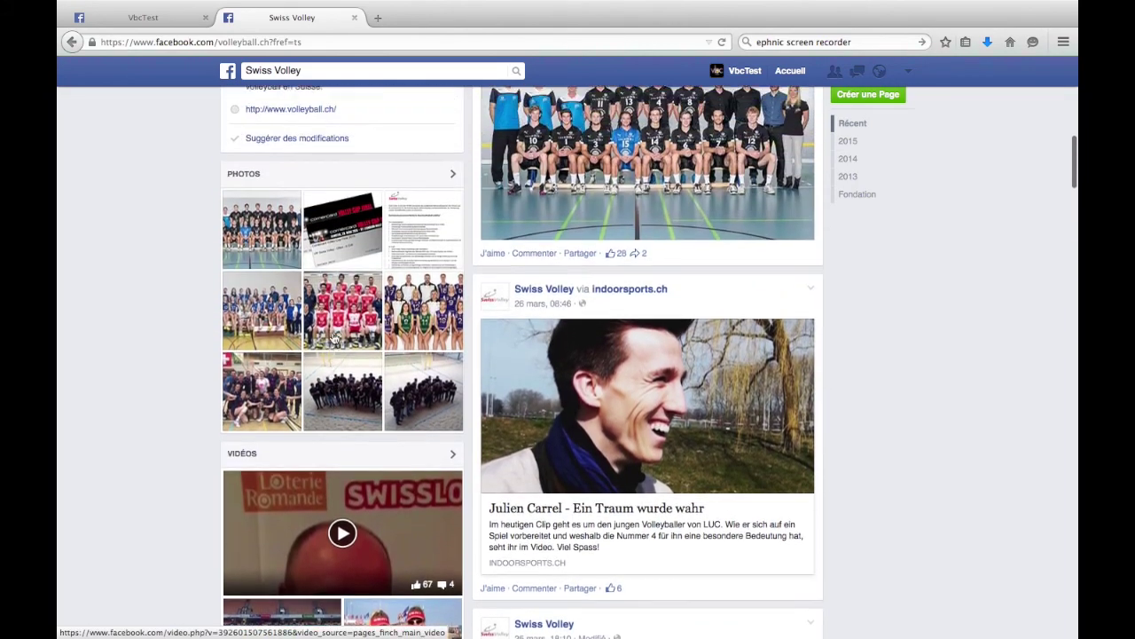
pyautogui.scroll(10, 334, 338)
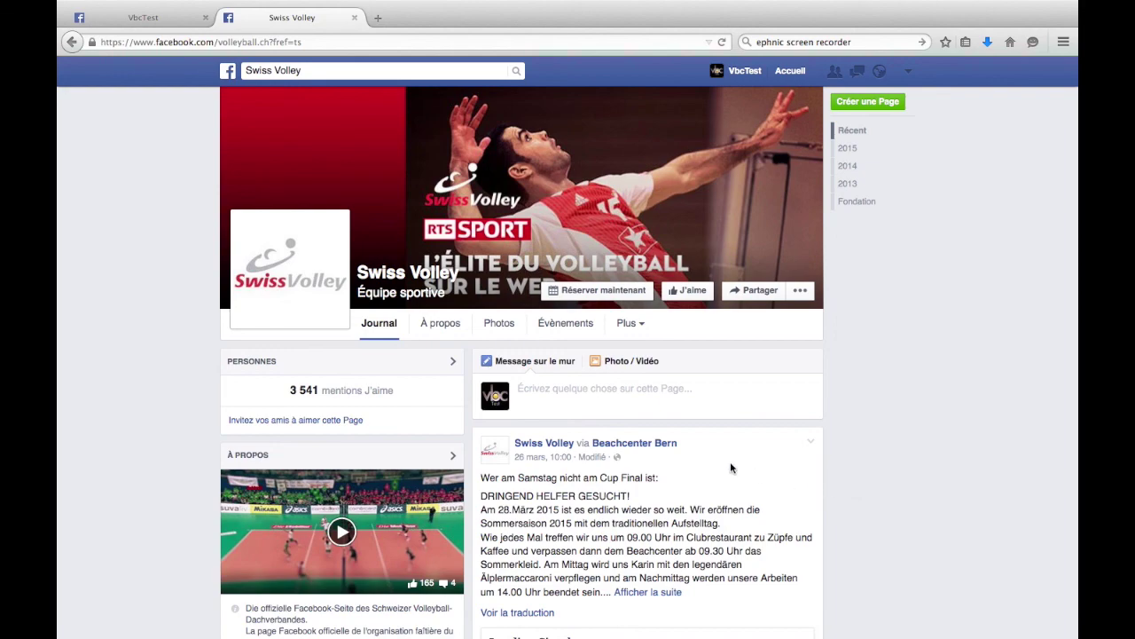
pyautogui.tripleClick(570, 494)
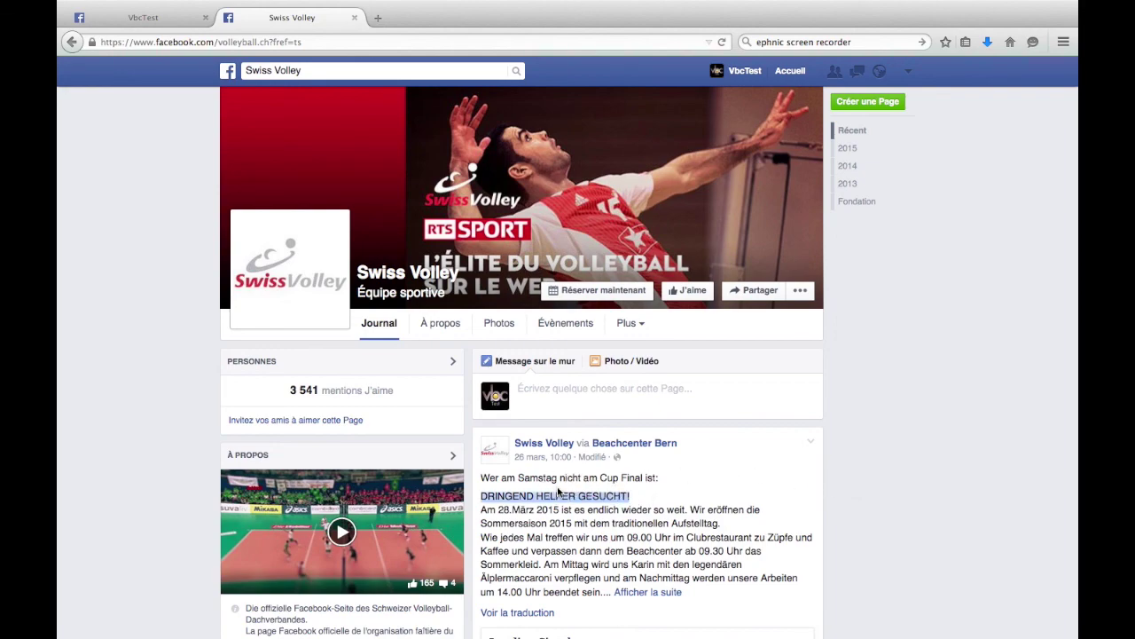